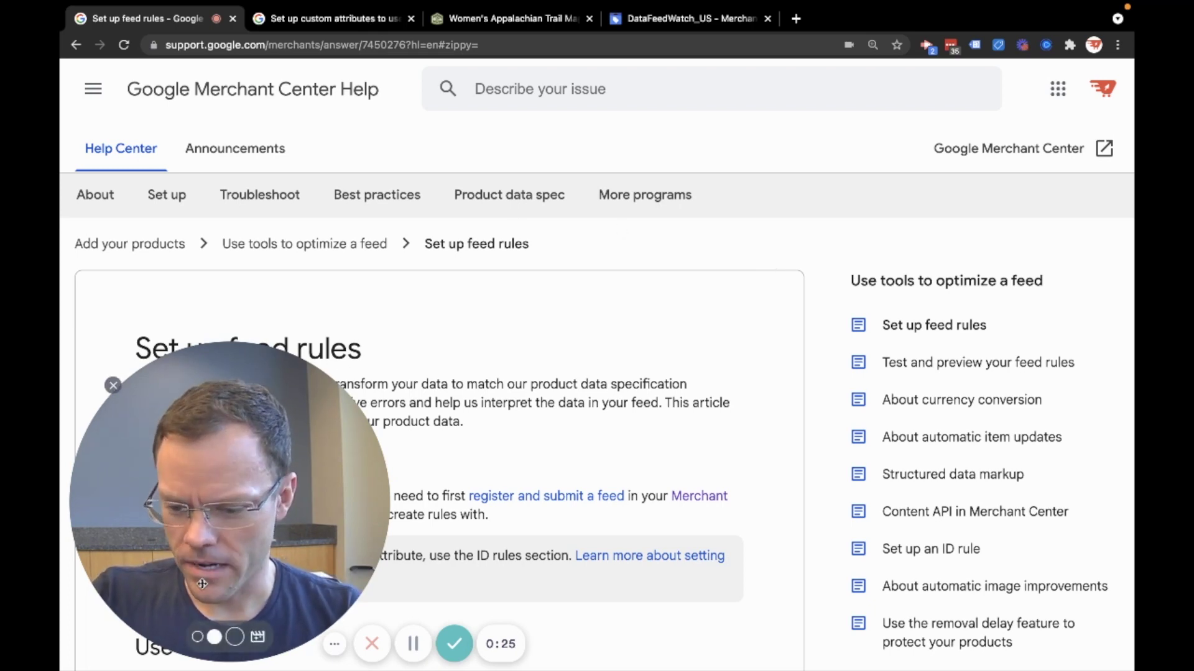
Scroll the Set up feed rules article to the modification operations and expand 'Split & choose'
click(197, 637)
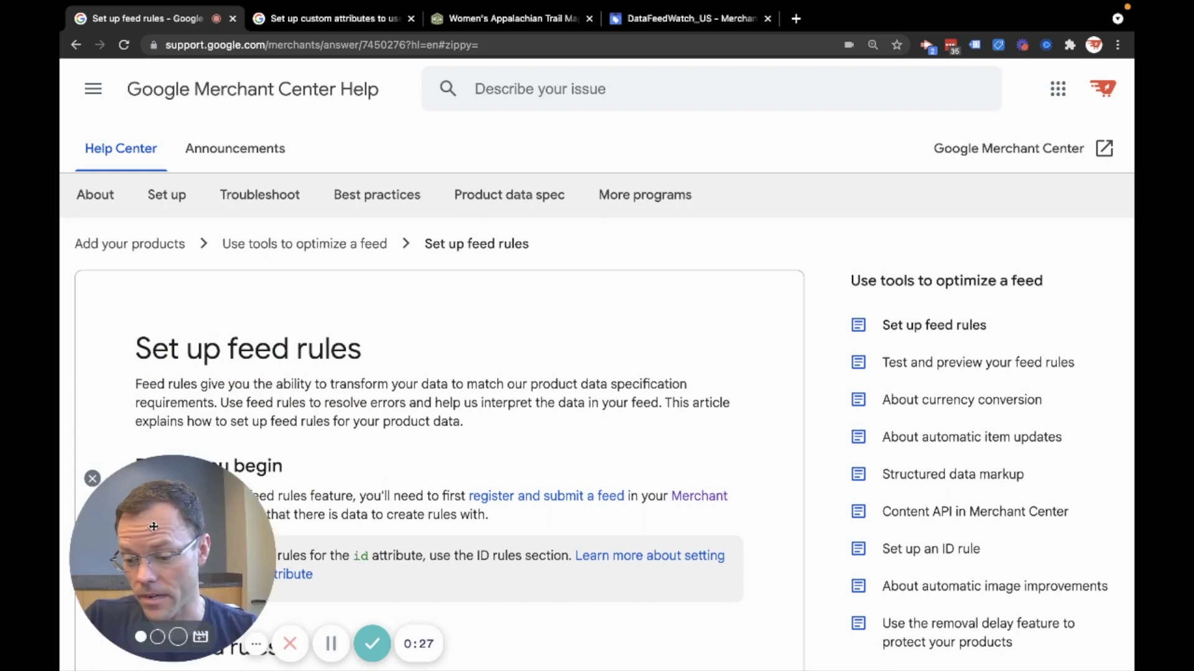
drag(174, 522, 1036, 534)
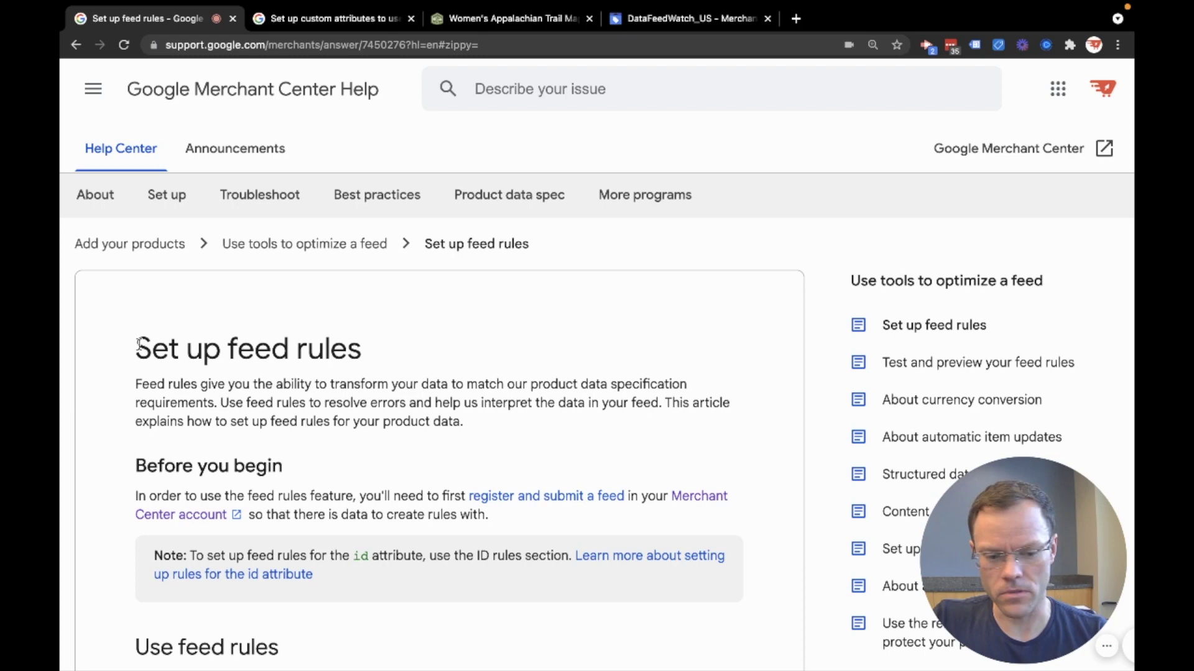
scroll(235, 377, down, 6)
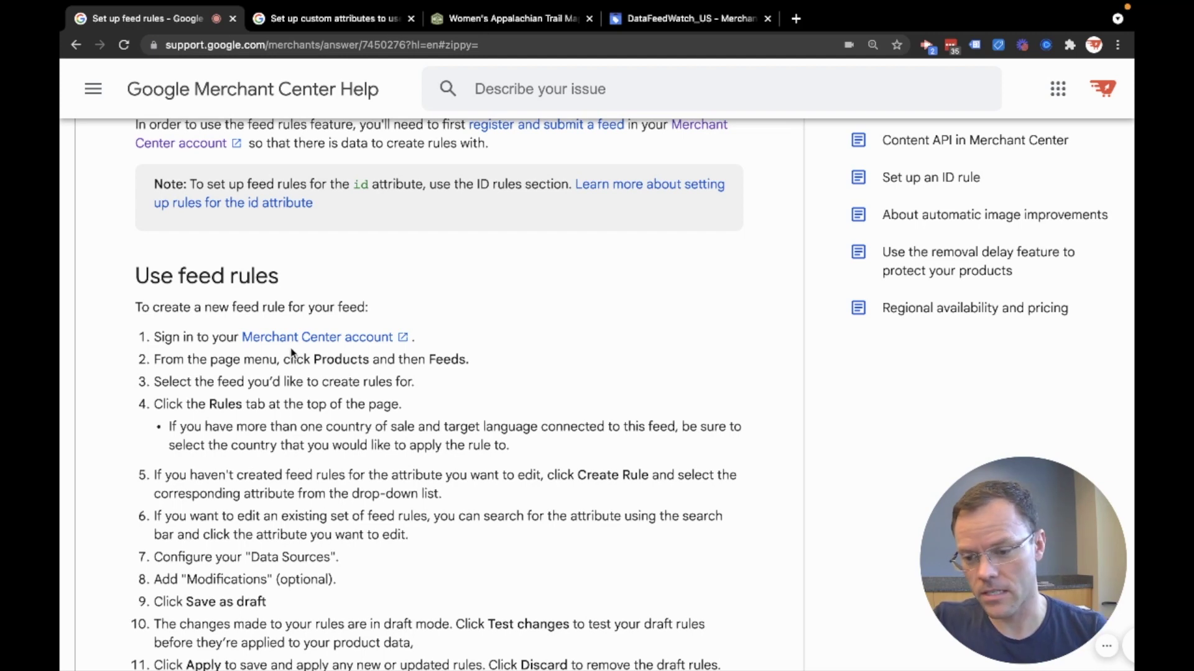
scroll(294, 353, up, 6)
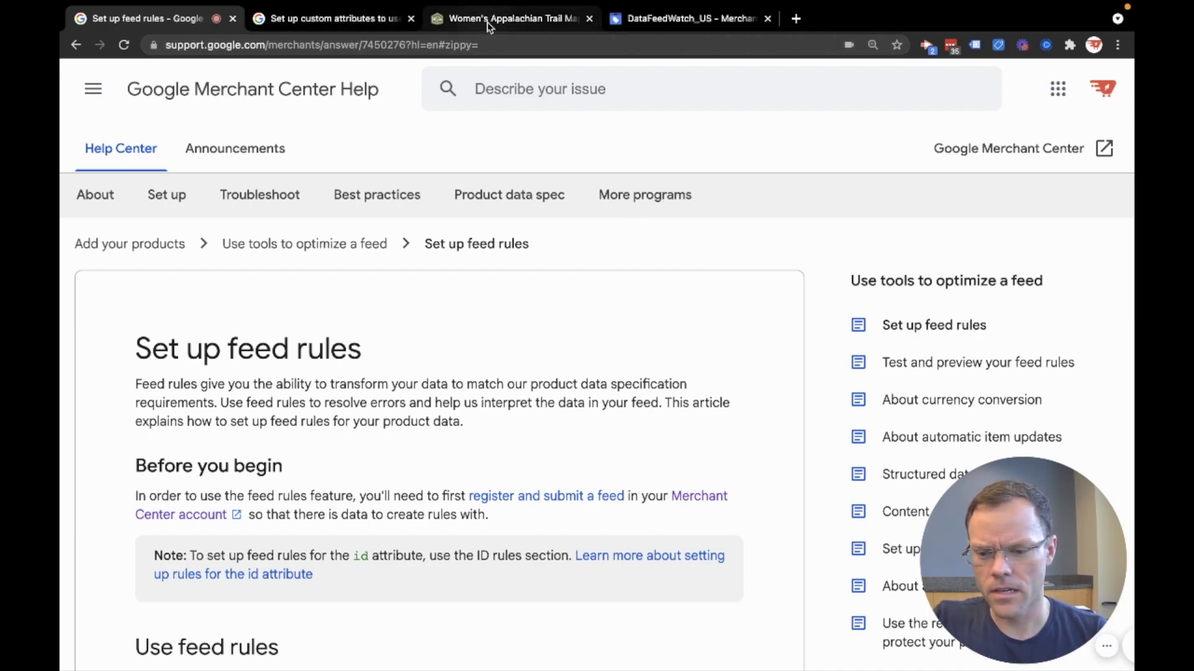
scroll(277, 475, down, 20)
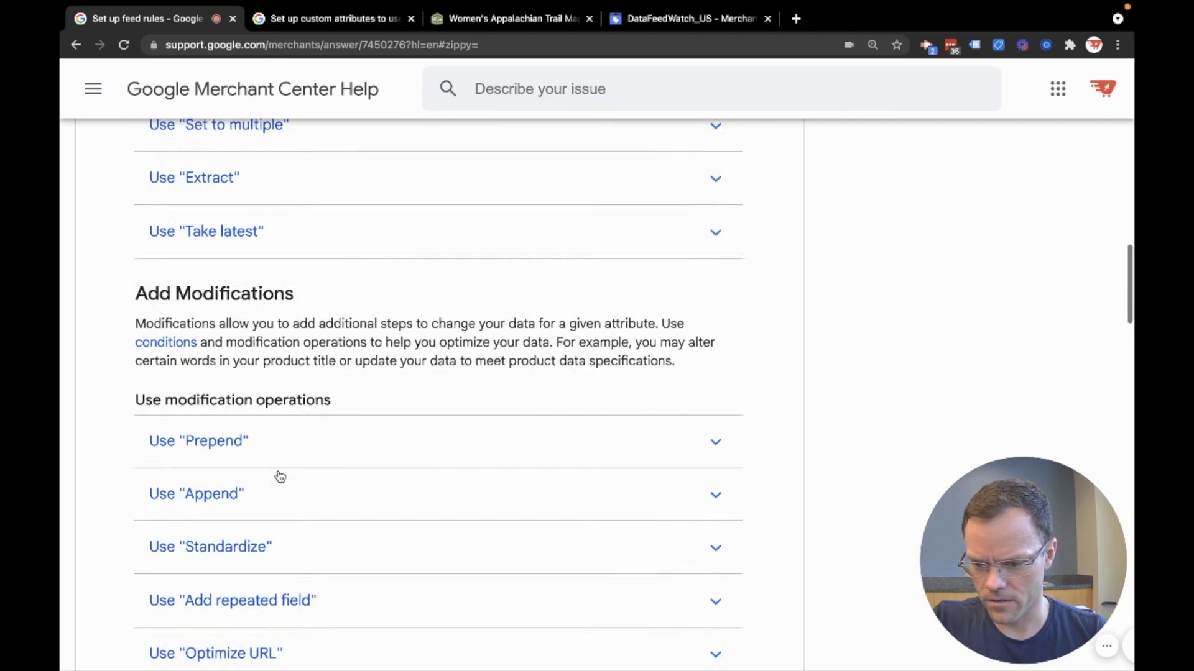
scroll(278, 478, down, 2)
scroll(277, 490, down, 2)
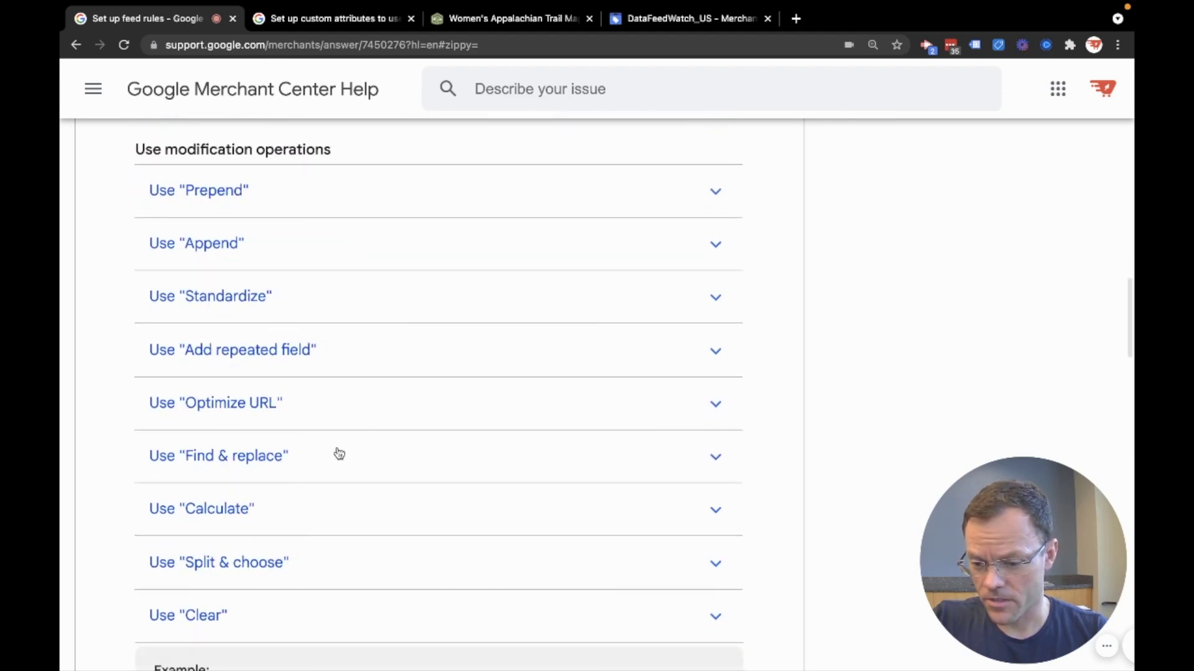
click(250, 563)
scroll(251, 562, down, 3)
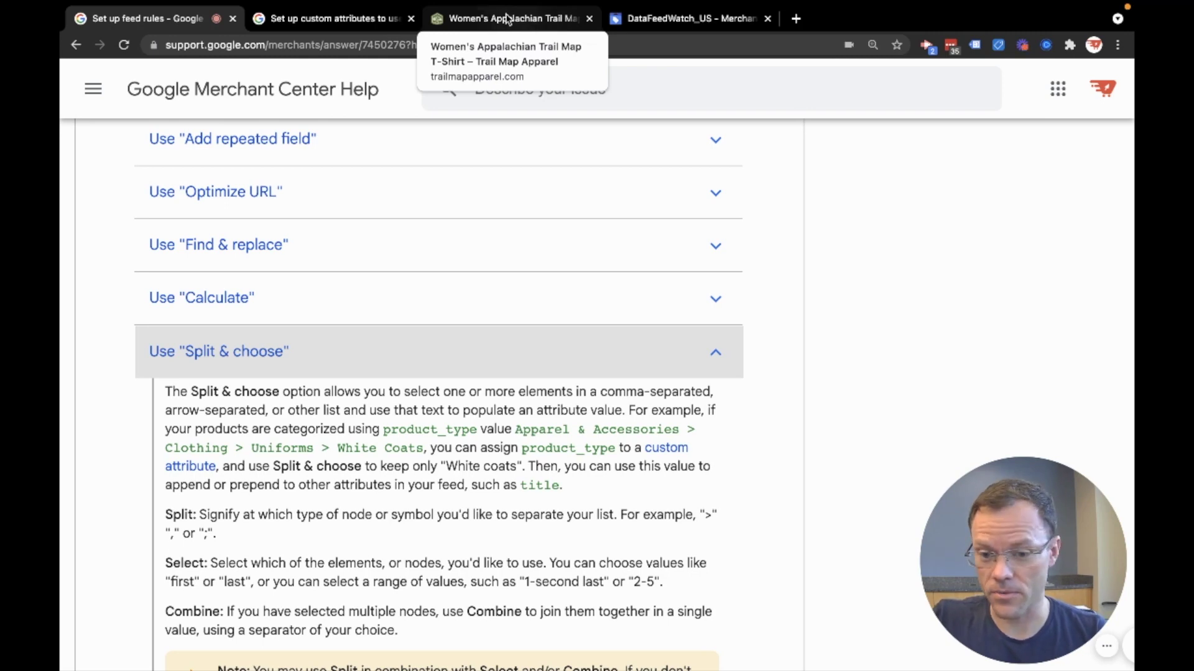
Open the Women's Appalachian Trail Map T-Shirt product page and scroll to its description
click(508, 19)
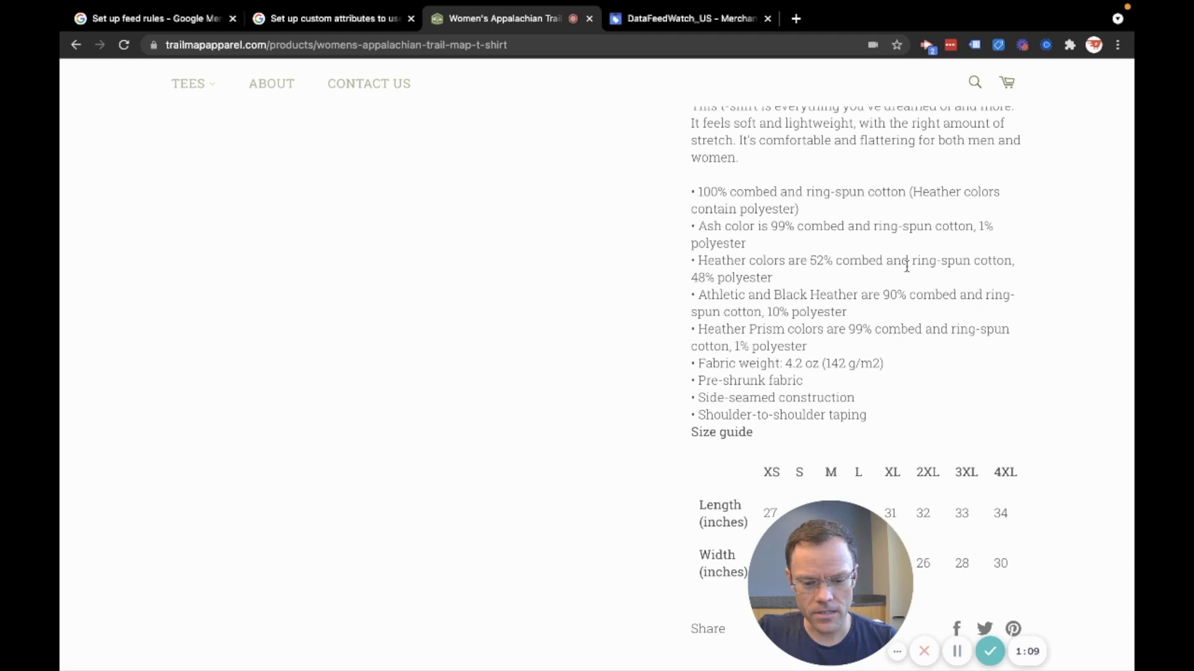
mouse_move(853, 561)
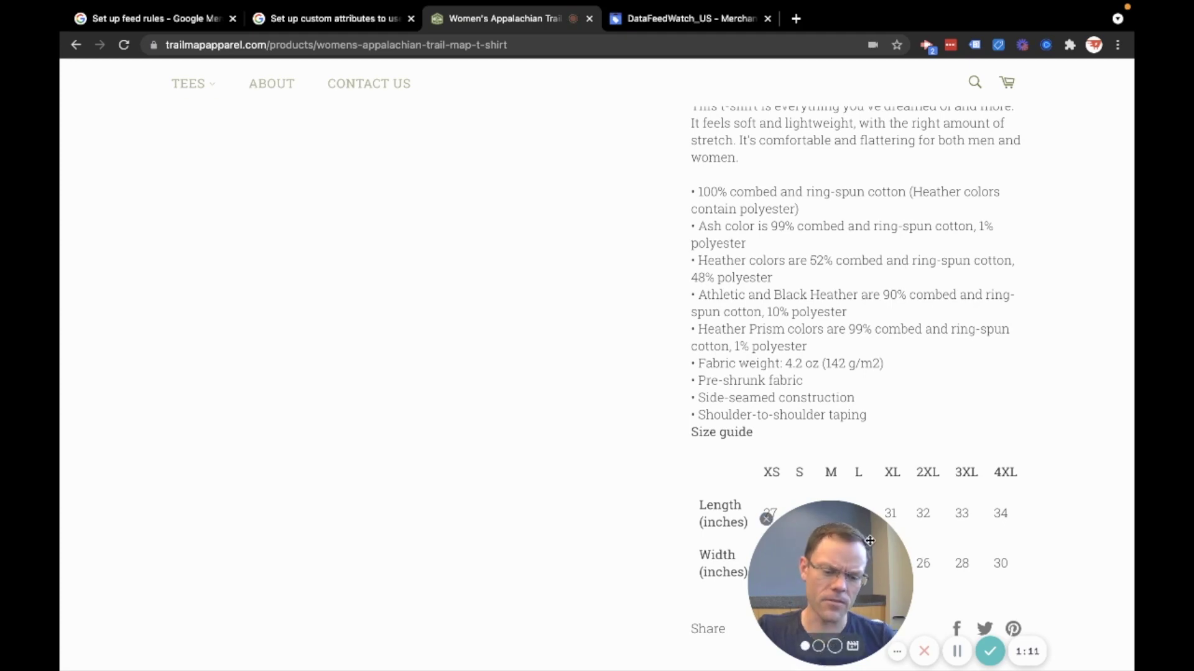
drag(852, 562, 170, 594)
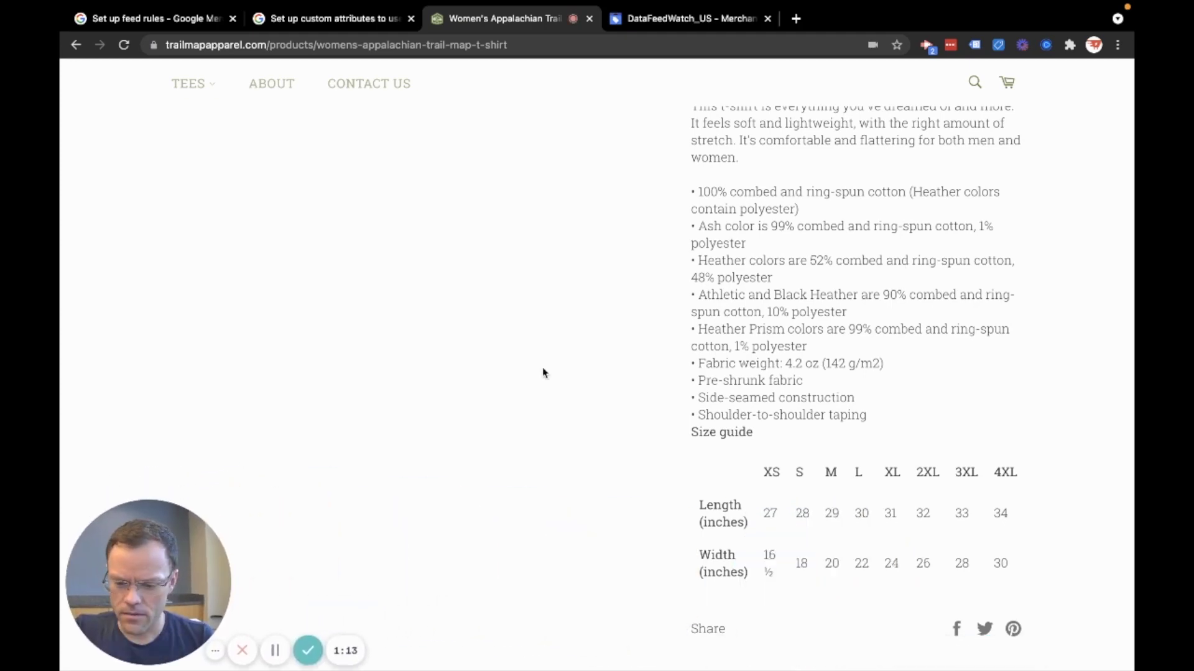
scroll(543, 368, up, 10)
scroll(669, 405, down, 2)
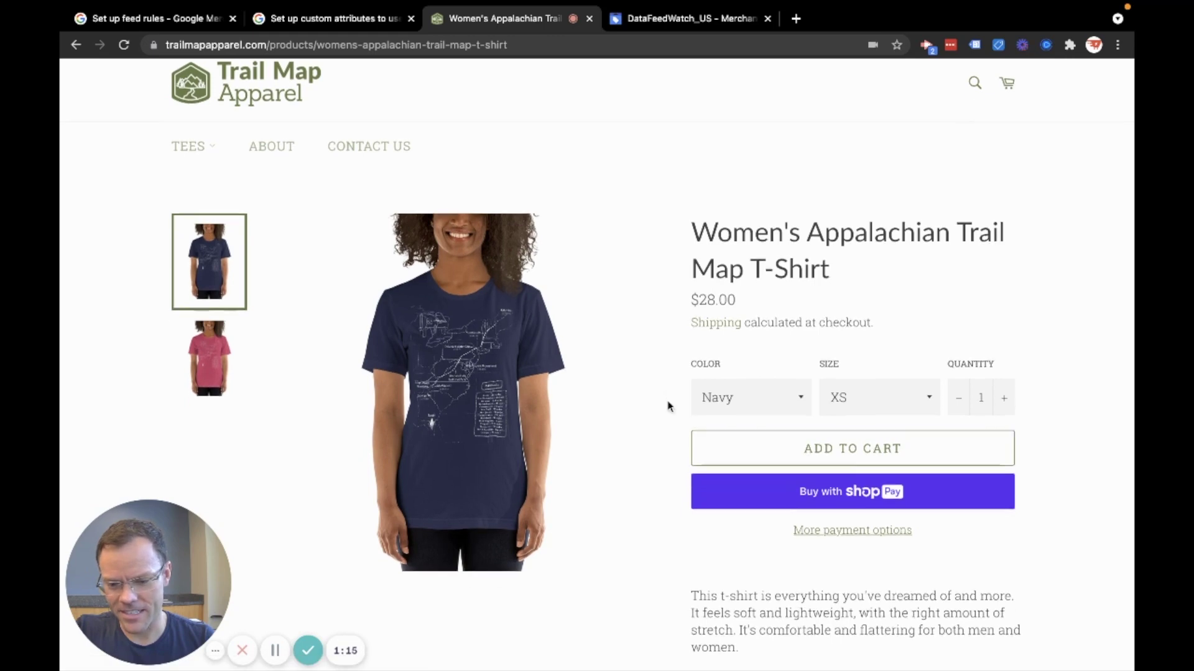
scroll(669, 406, down, 5)
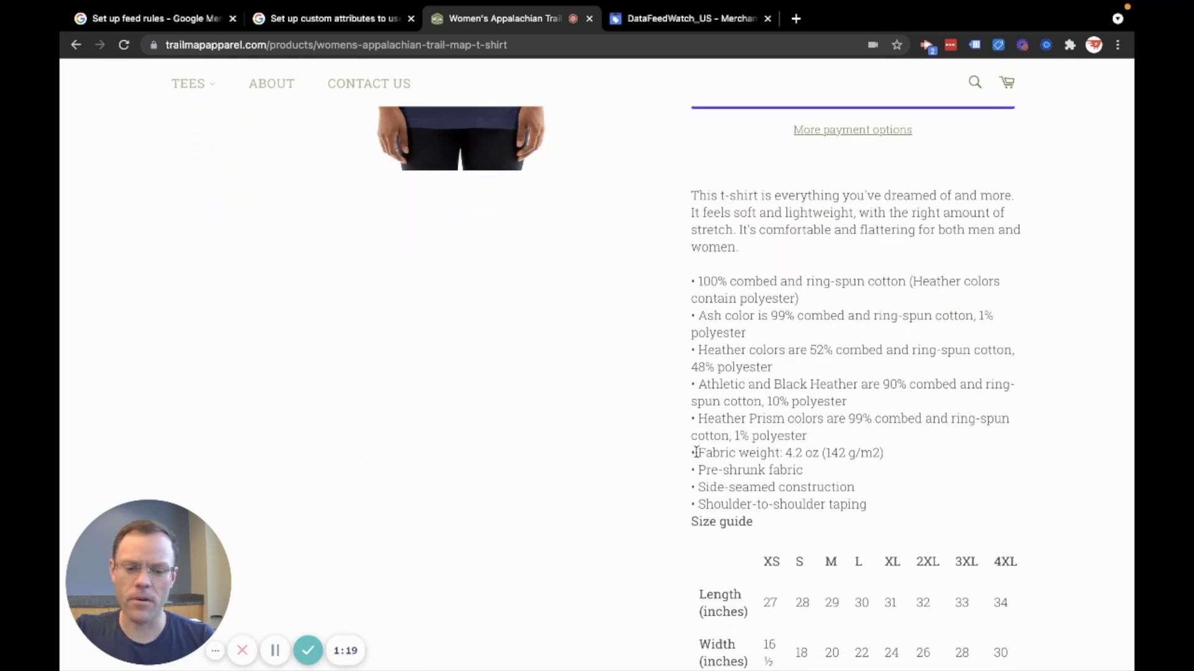
Highlight the 'Fabric weight: 4.2 oz' line, then its label, value, unit oz and number 4.2
drag(695, 452, 832, 457)
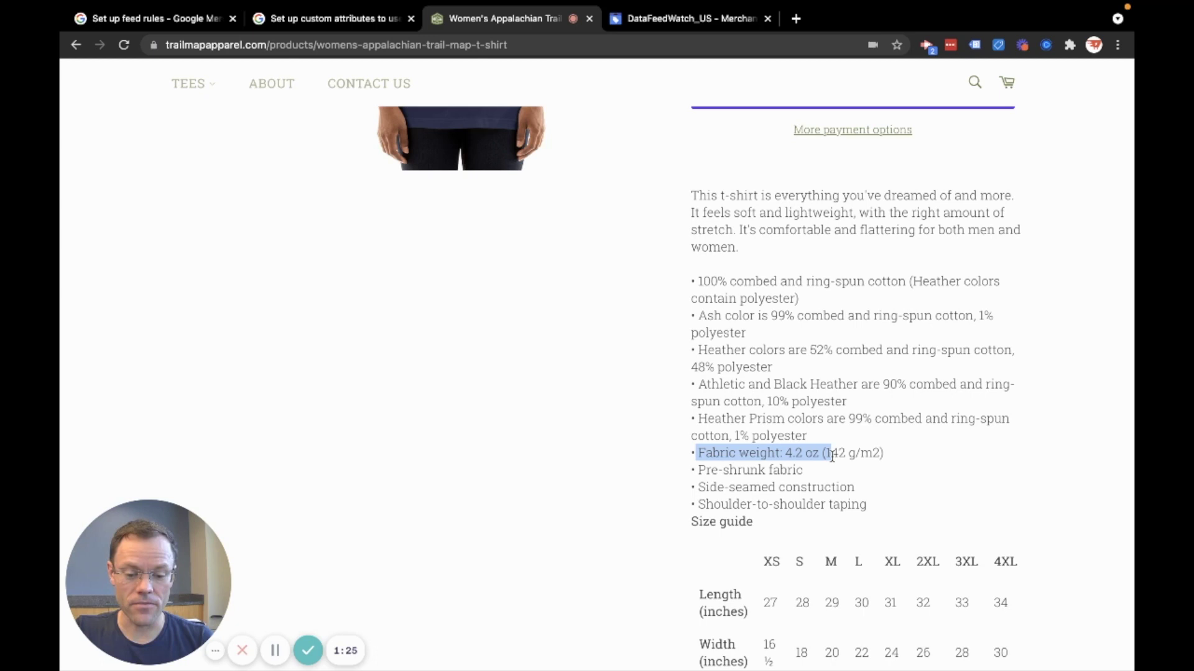
click(806, 455)
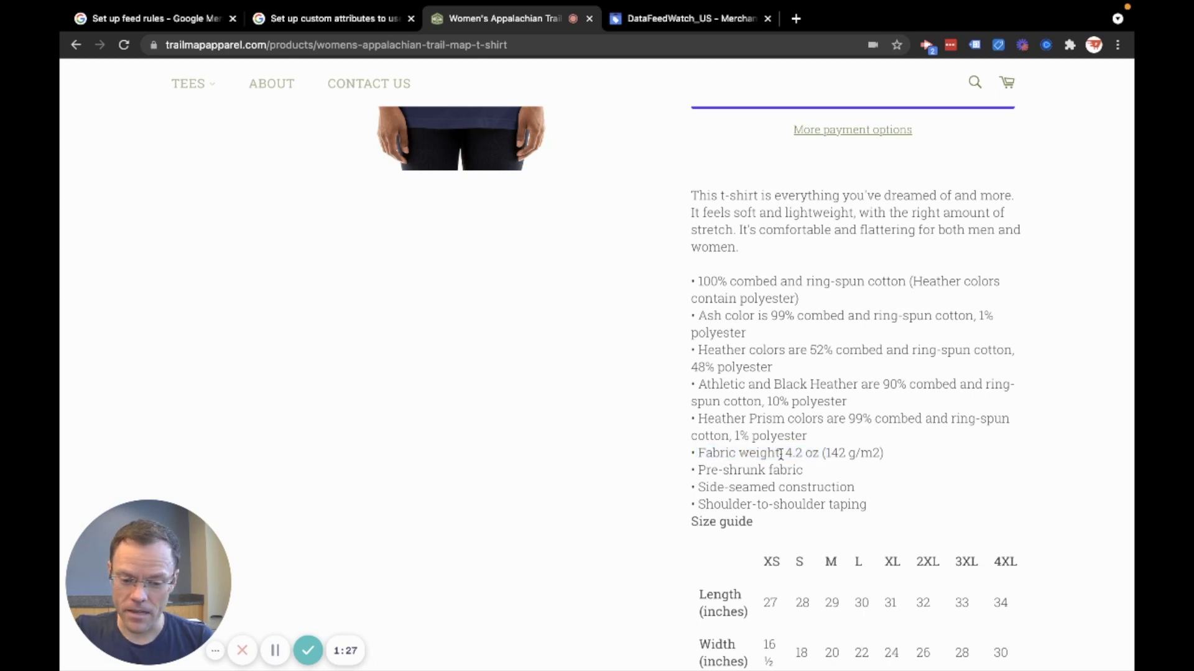
drag(782, 454, 699, 452)
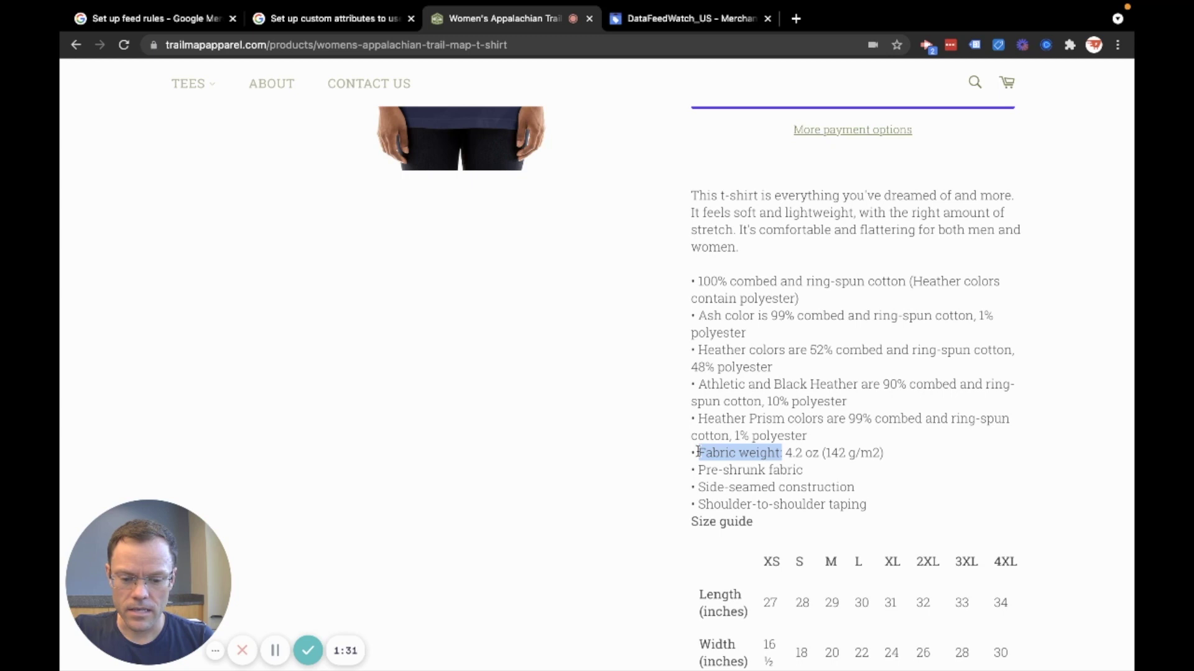
click(788, 455)
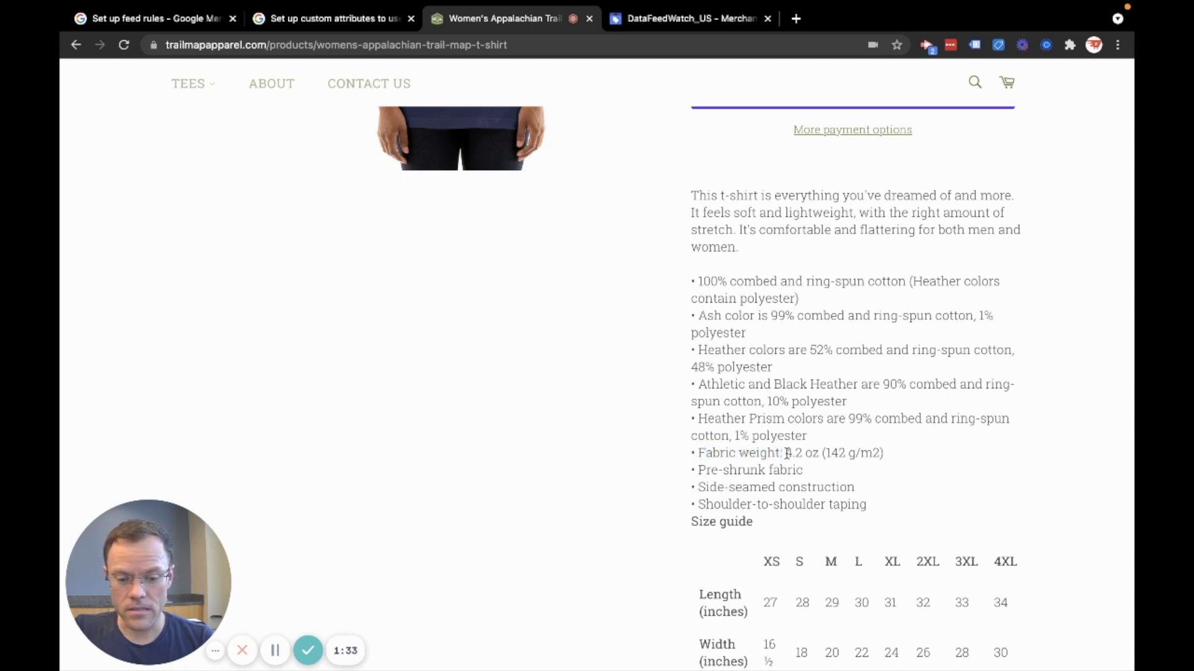
drag(787, 454, 818, 454)
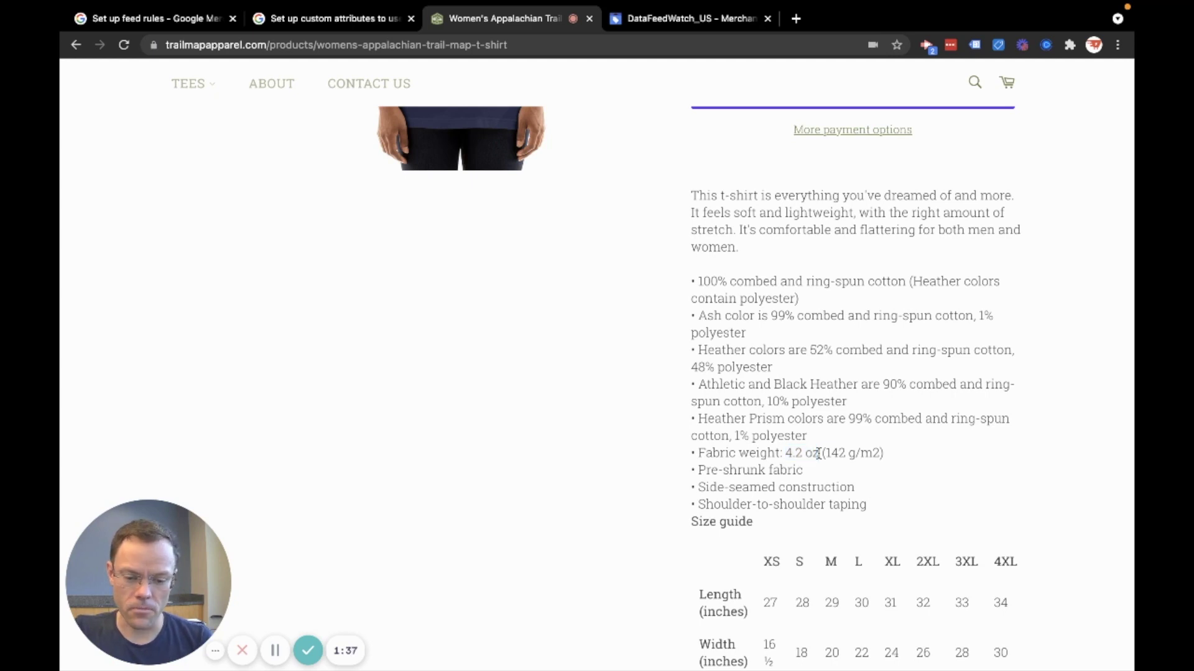
double_click(812, 454)
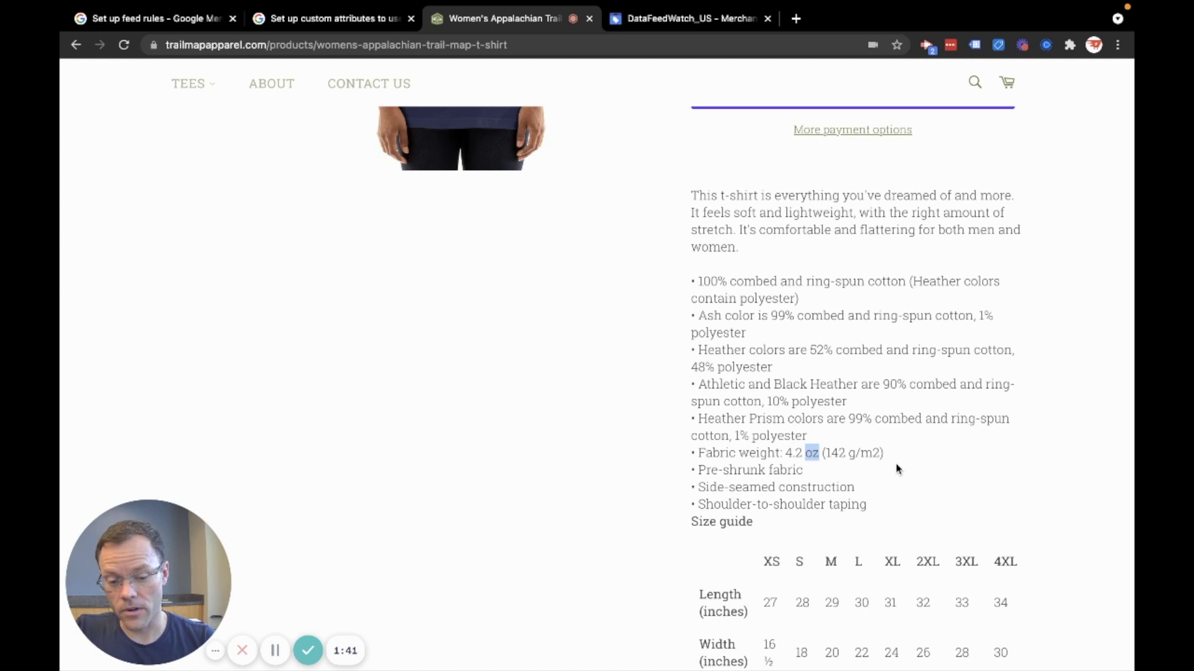
click(823, 466)
drag(802, 455, 788, 455)
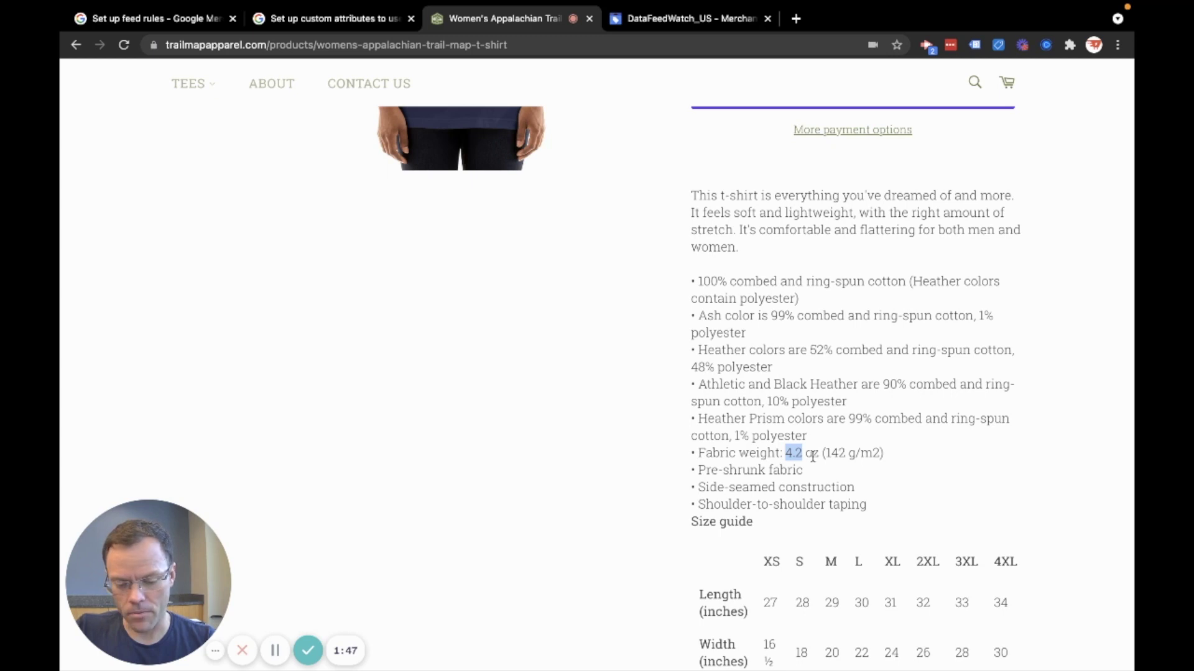
click(806, 454)
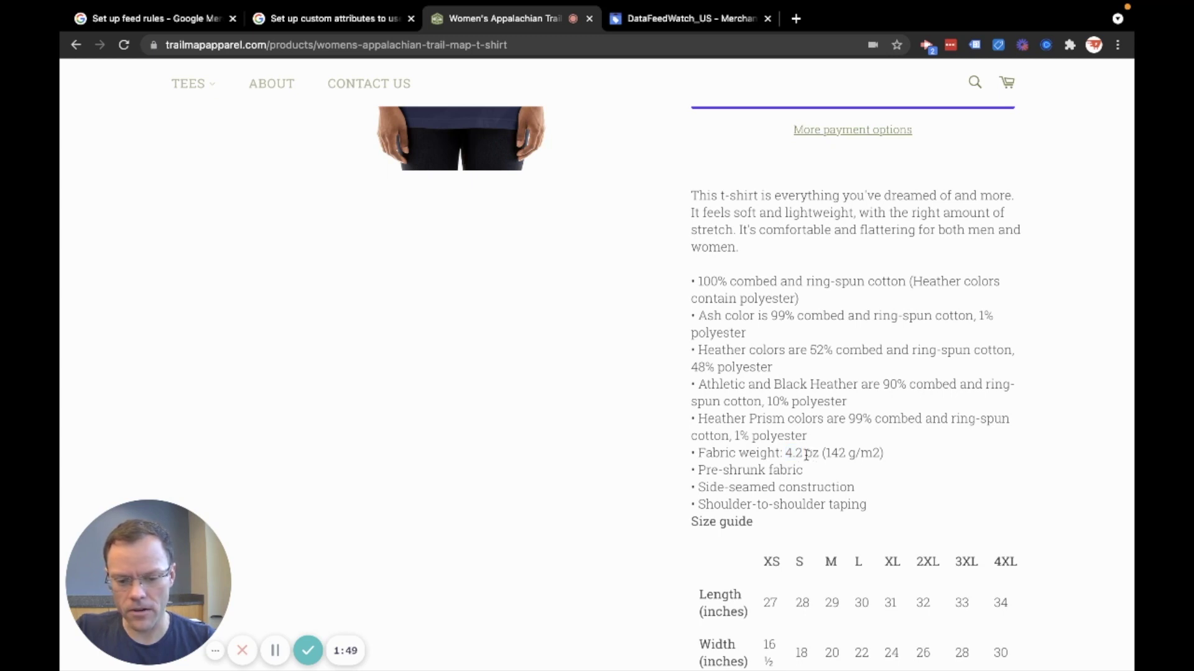
Pick out 'weight', 'oz' and '4.2' once more, then select the full product title
double_click(759, 453)
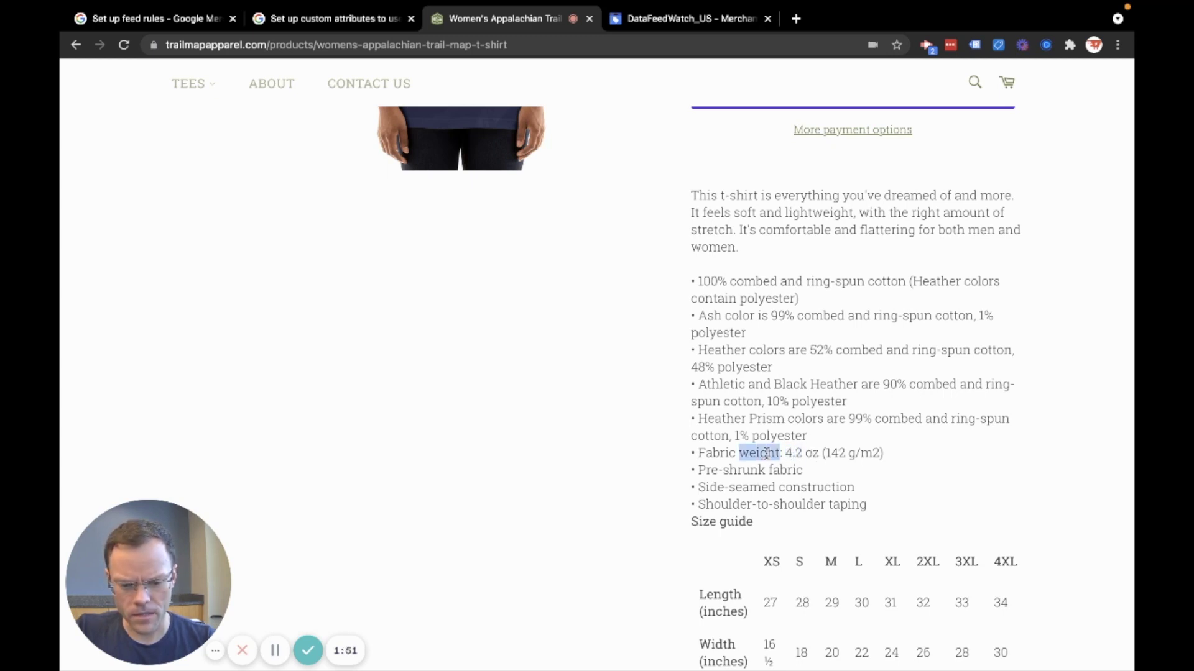
double_click(810, 455)
drag(803, 454, 784, 454)
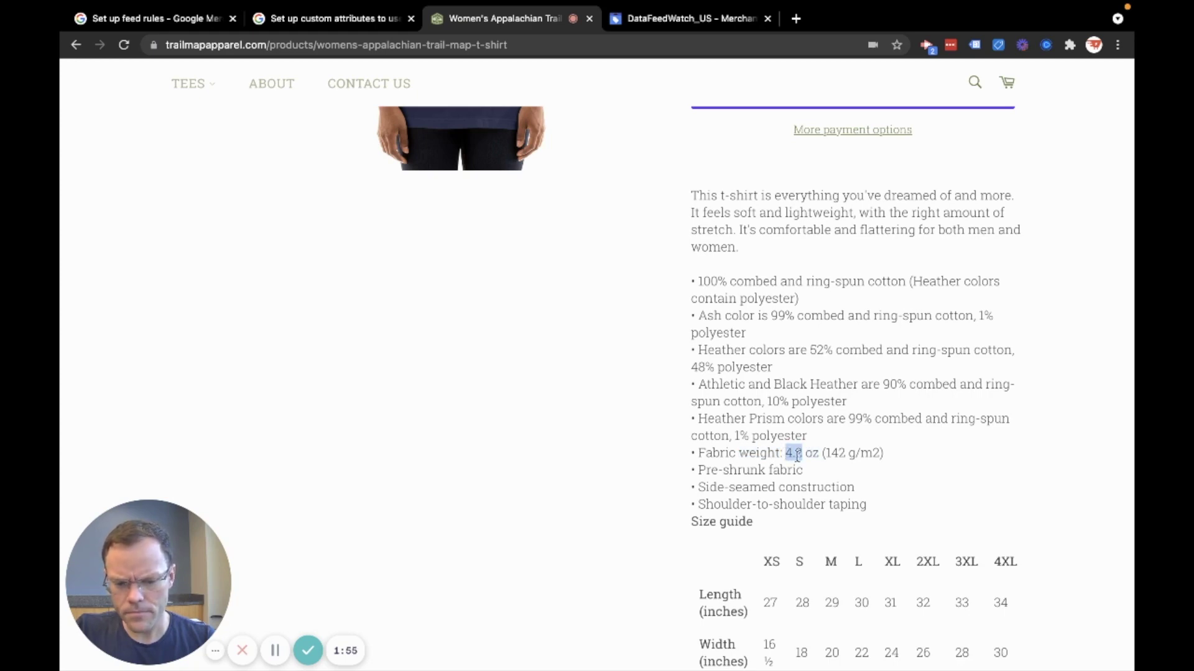
scroll(786, 454, up, 7)
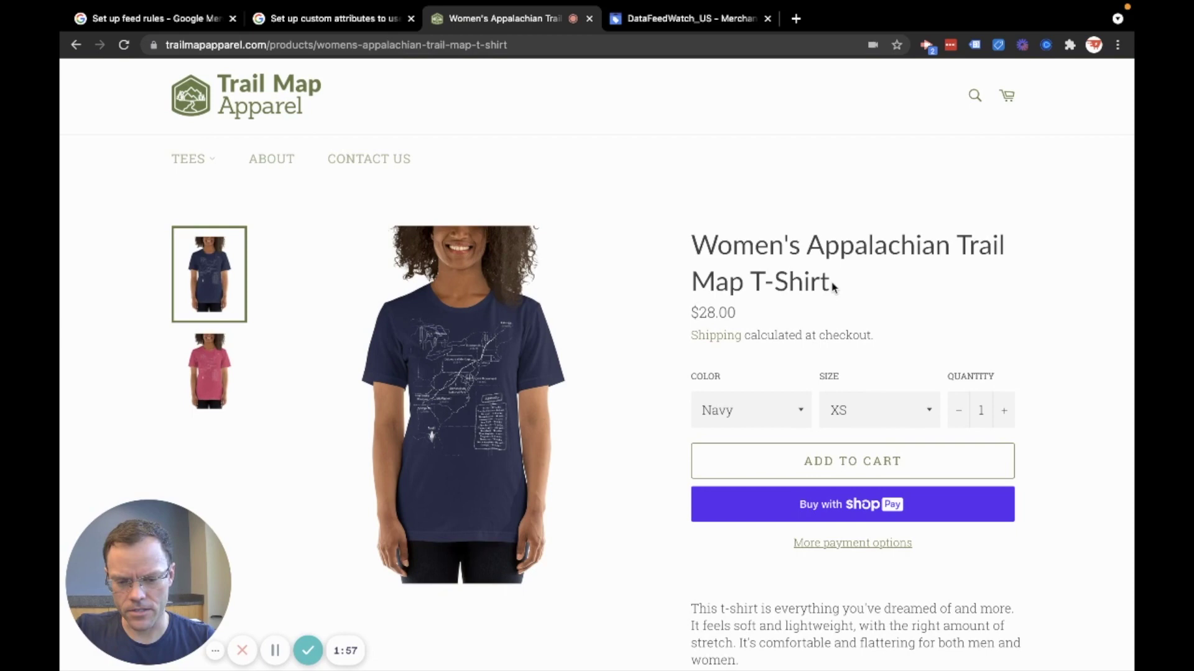
drag(834, 281, 696, 246)
key(super+c)
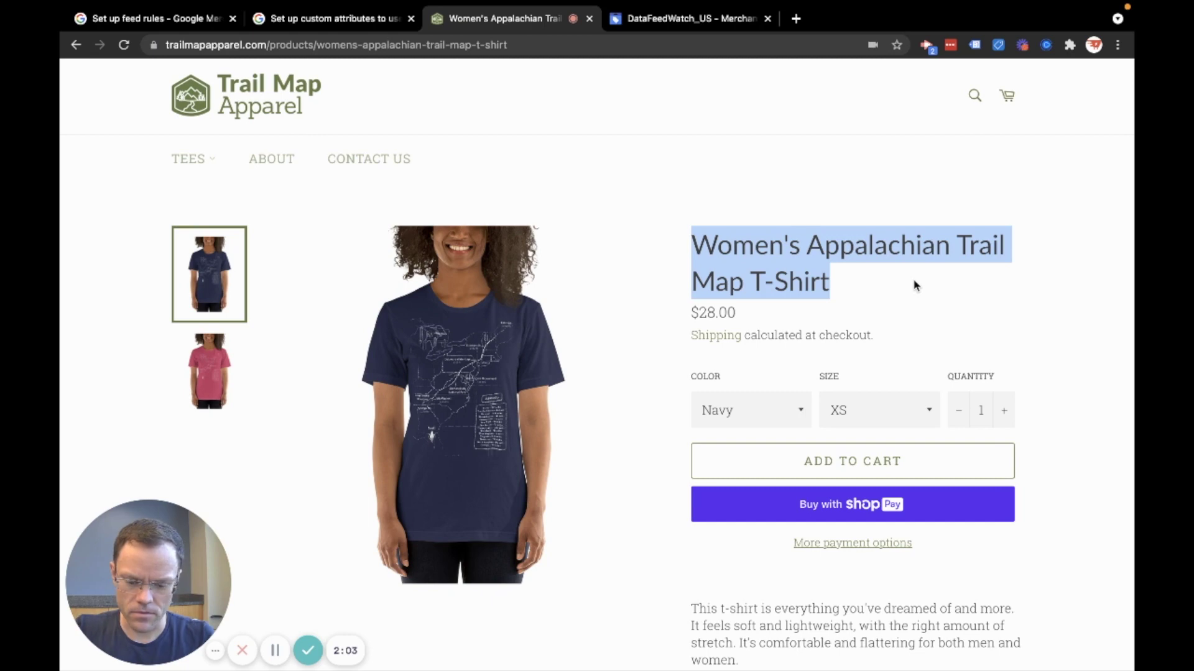
Paste the product title into Spotlight and add 'Fabric Weight 4.2 oz'
key(super+space)
key(super+v)
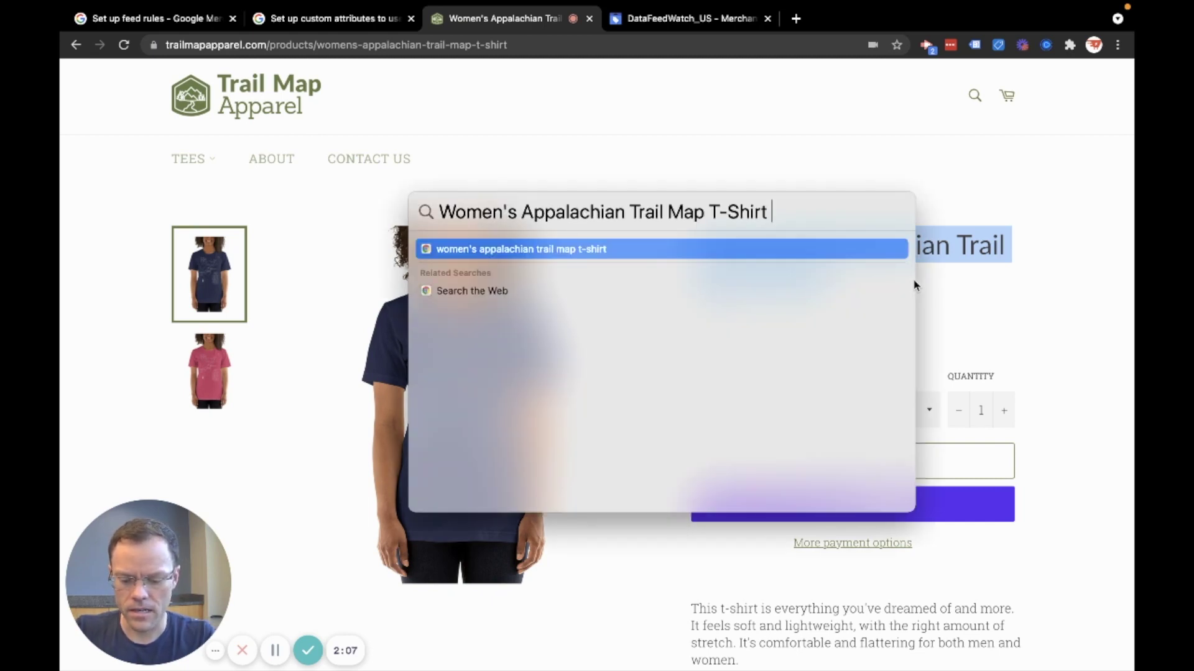
text(Fabric We)
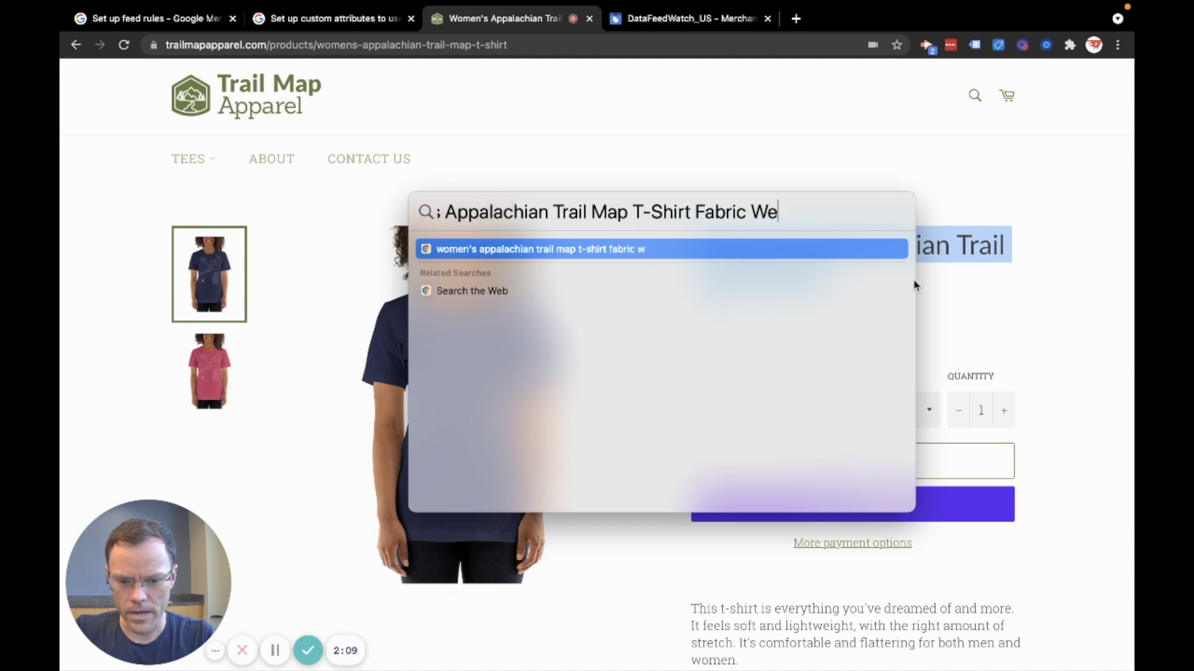
text(ight 4.2)
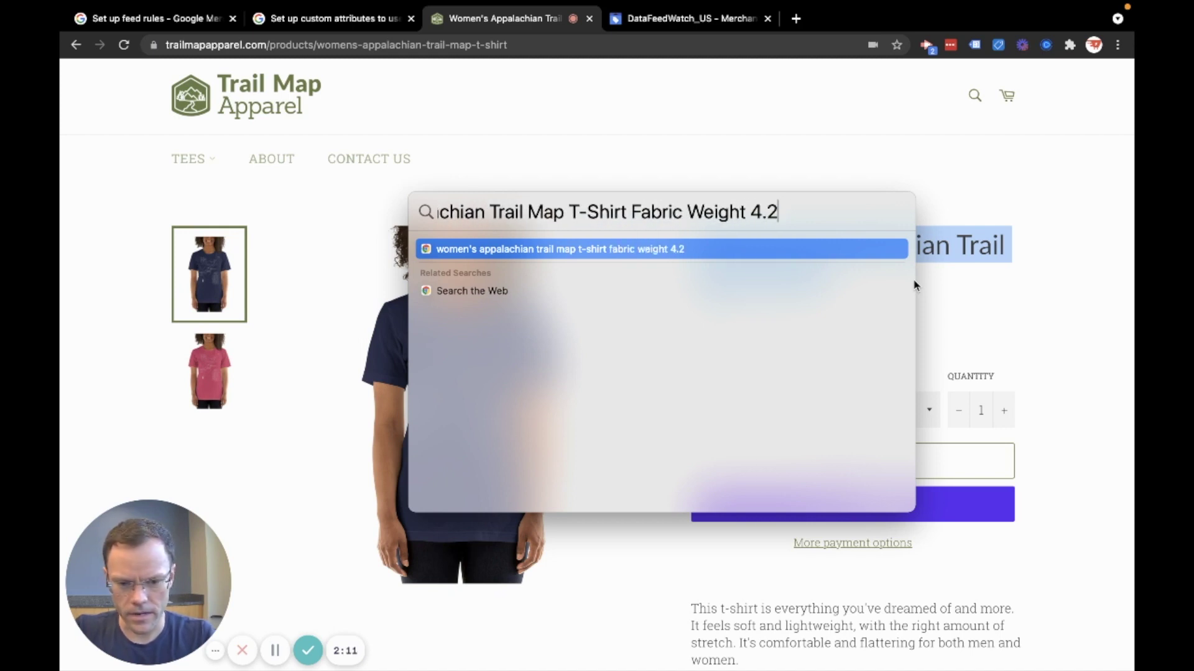
text( oz)
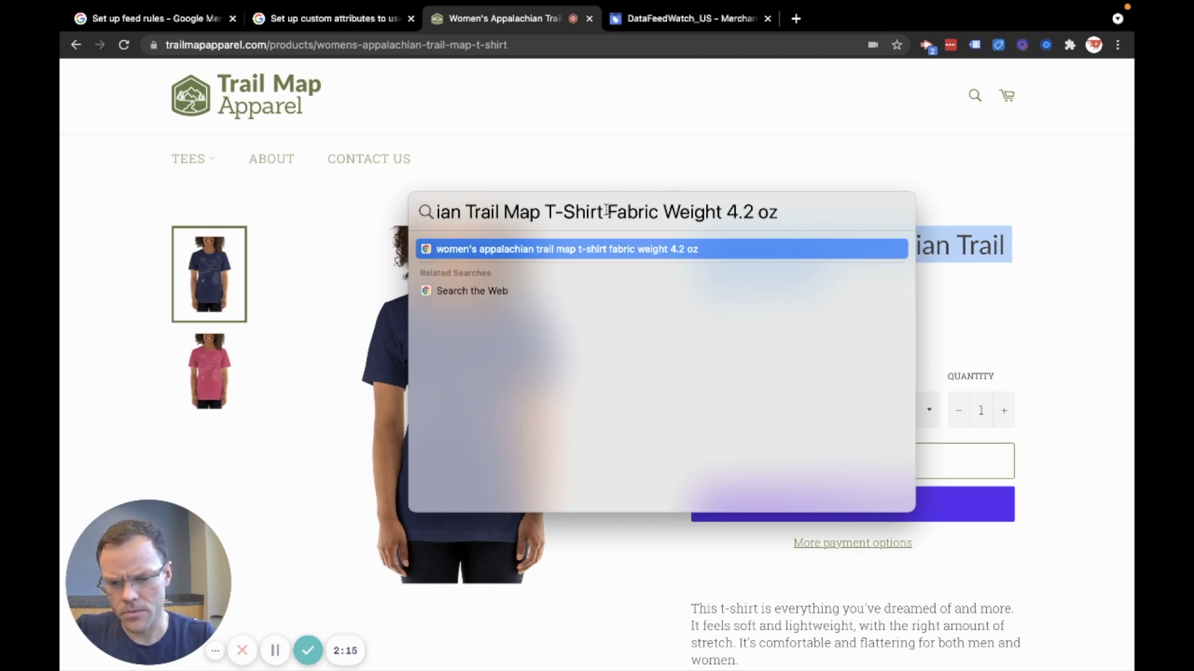
Edit the Spotlight query so the title is followed by '100% Cotton' instead
double_click(686, 212)
text(Material)
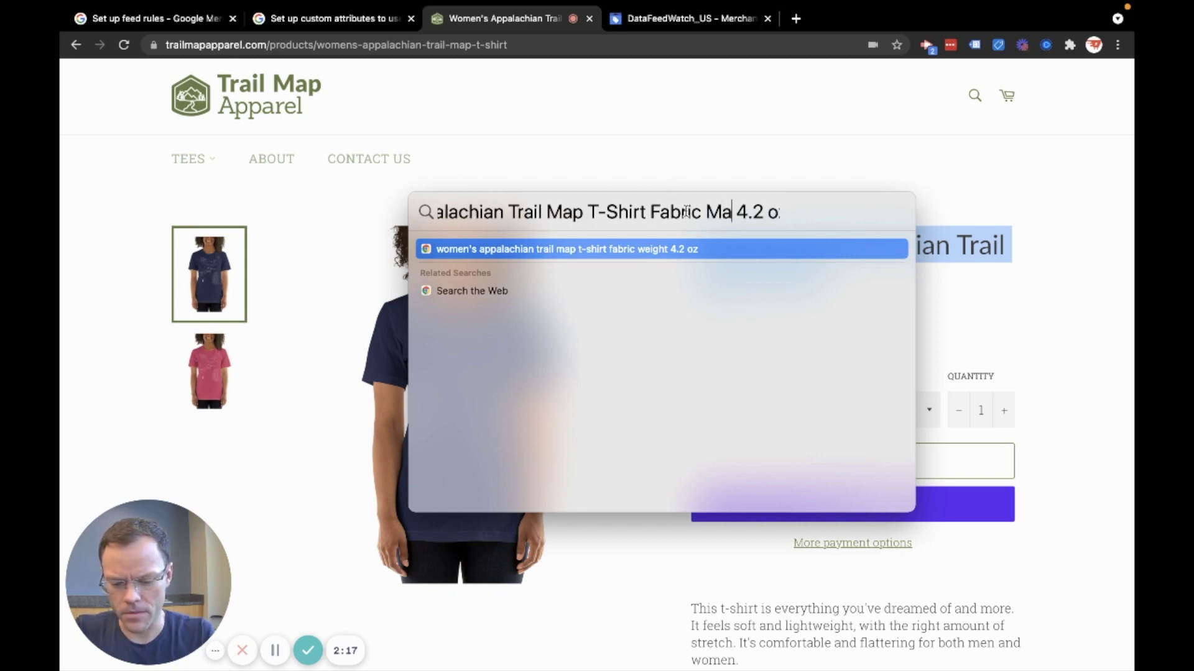
key(super+shift+Right)
text(Cotton)
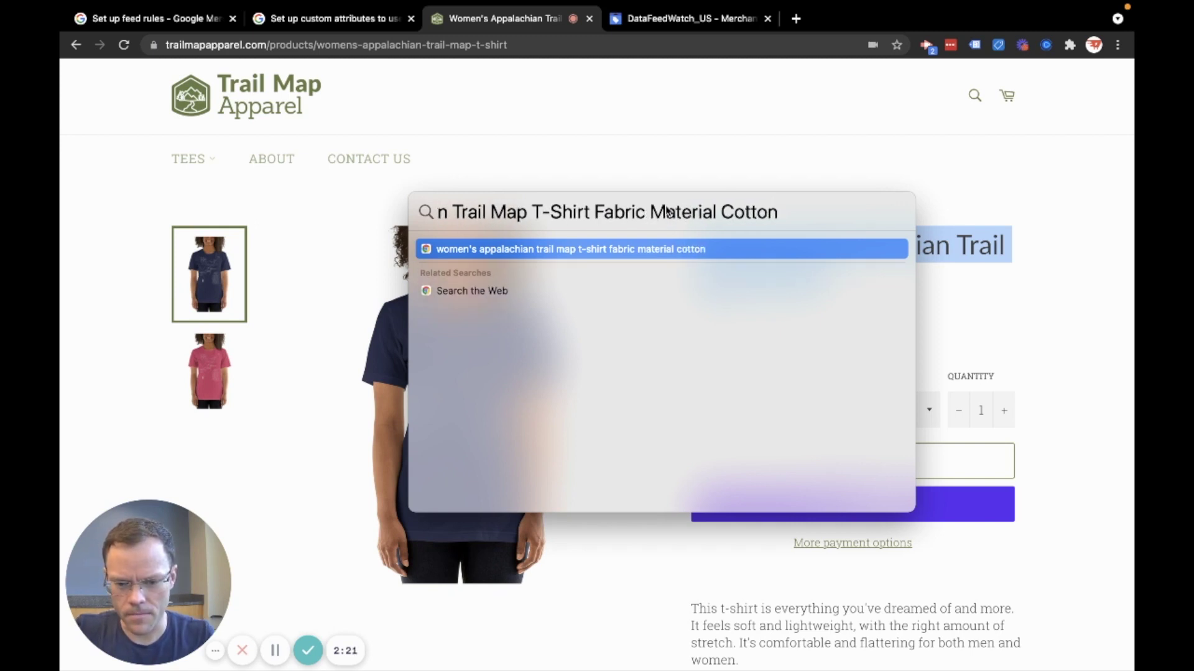
double_click(686, 212)
key(BackSpace)
key(alt+BackSpace)
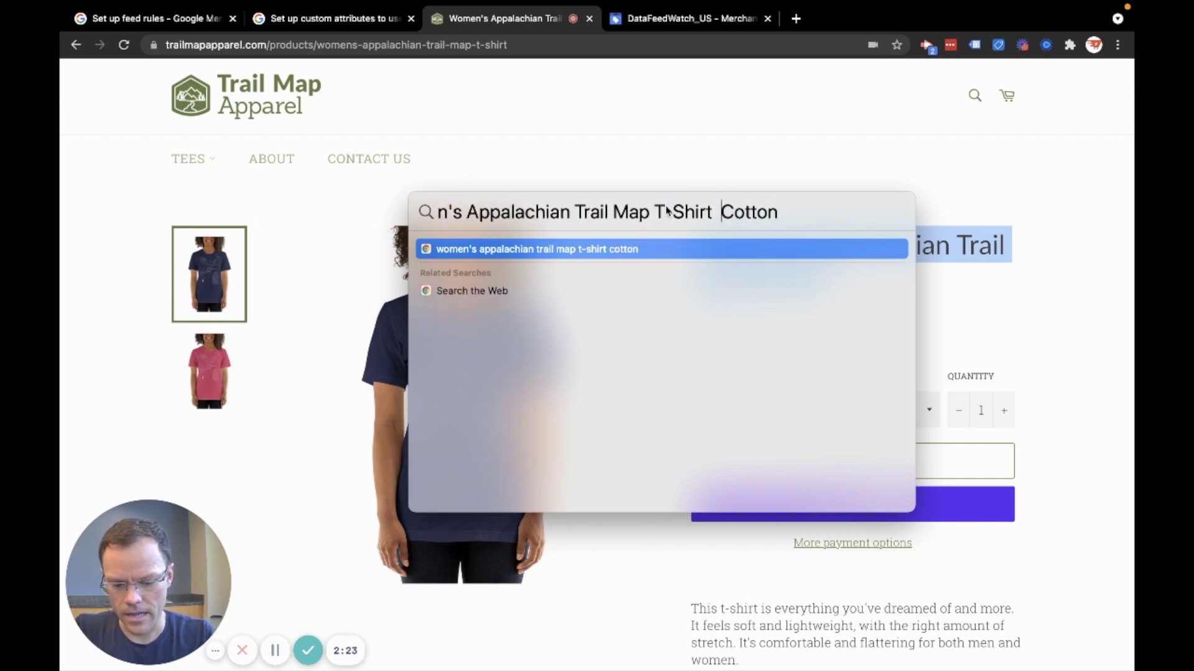
text(100%)
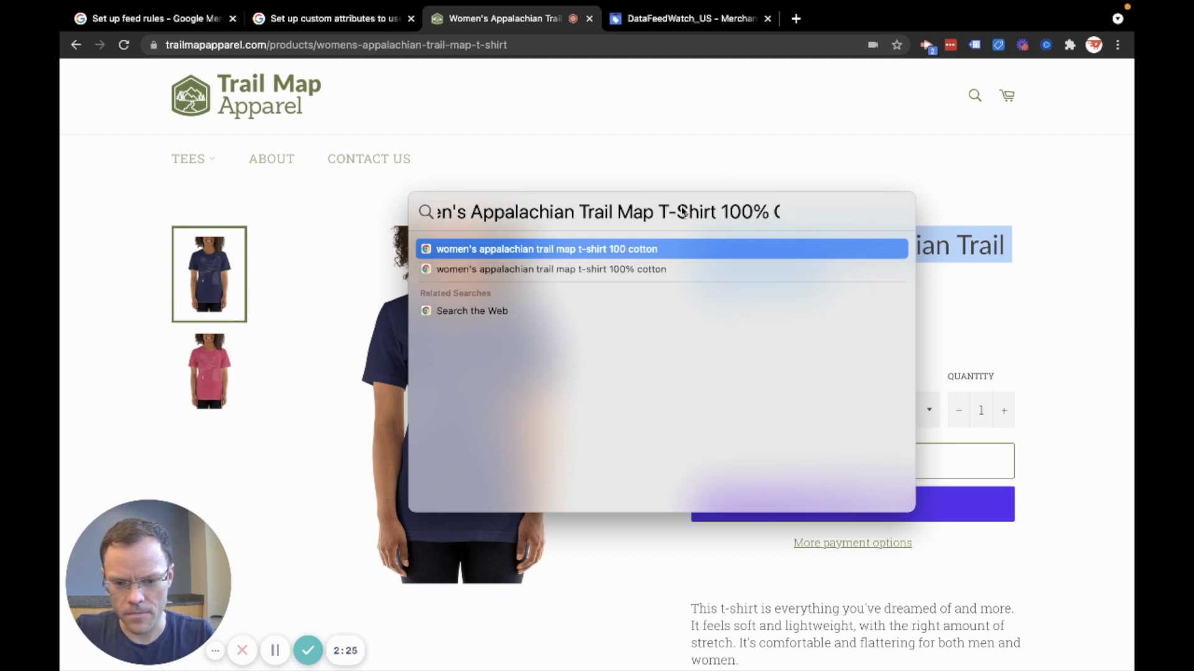
key(super+Right)
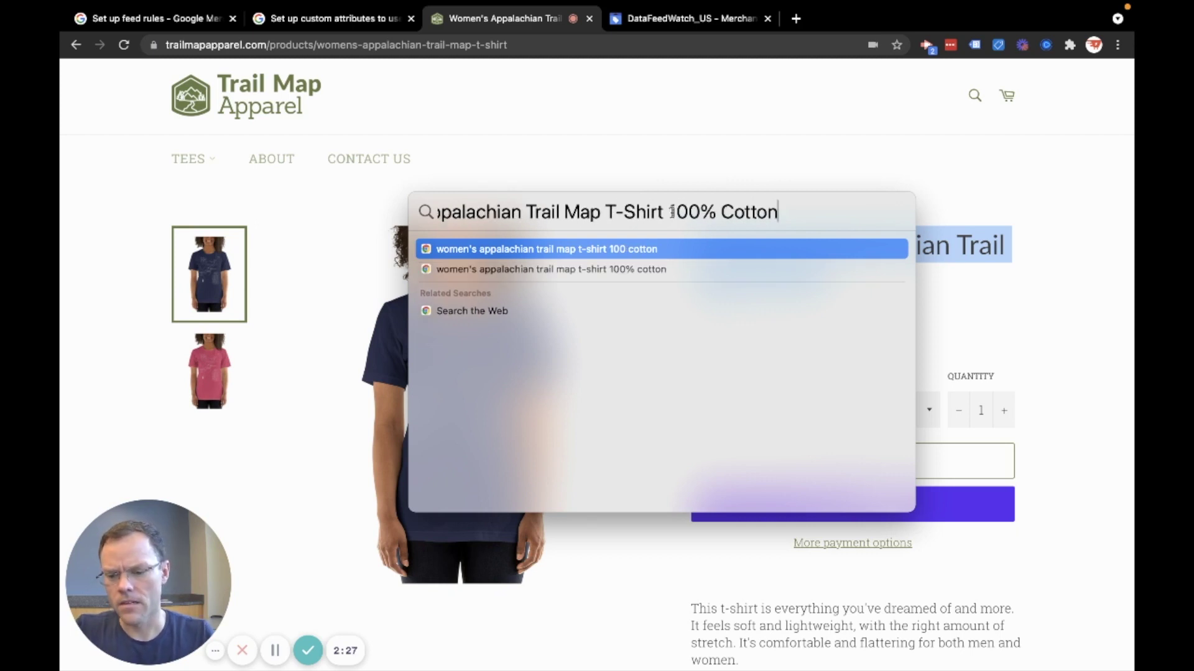
Dismiss Spotlight, select the 'Fabric weight: 4.2 oz (142 g/m2)' line, and return to DataFeedWatch_US feed rules
click(778, 155)
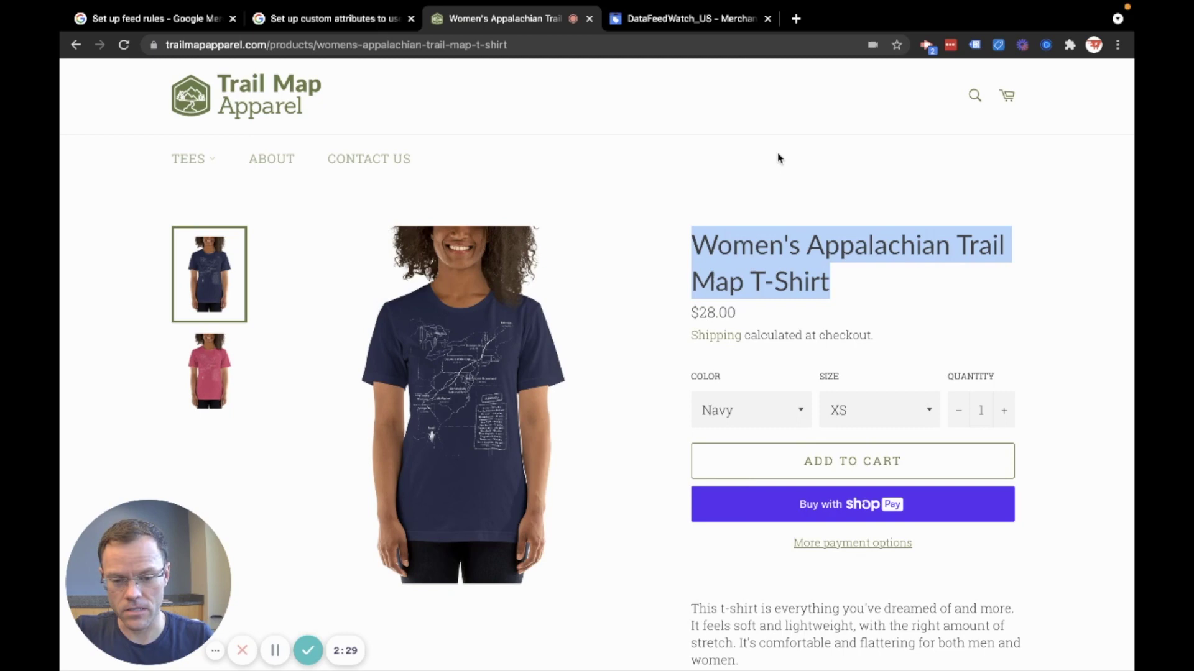
click(795, 290)
scroll(795, 290, down, 13)
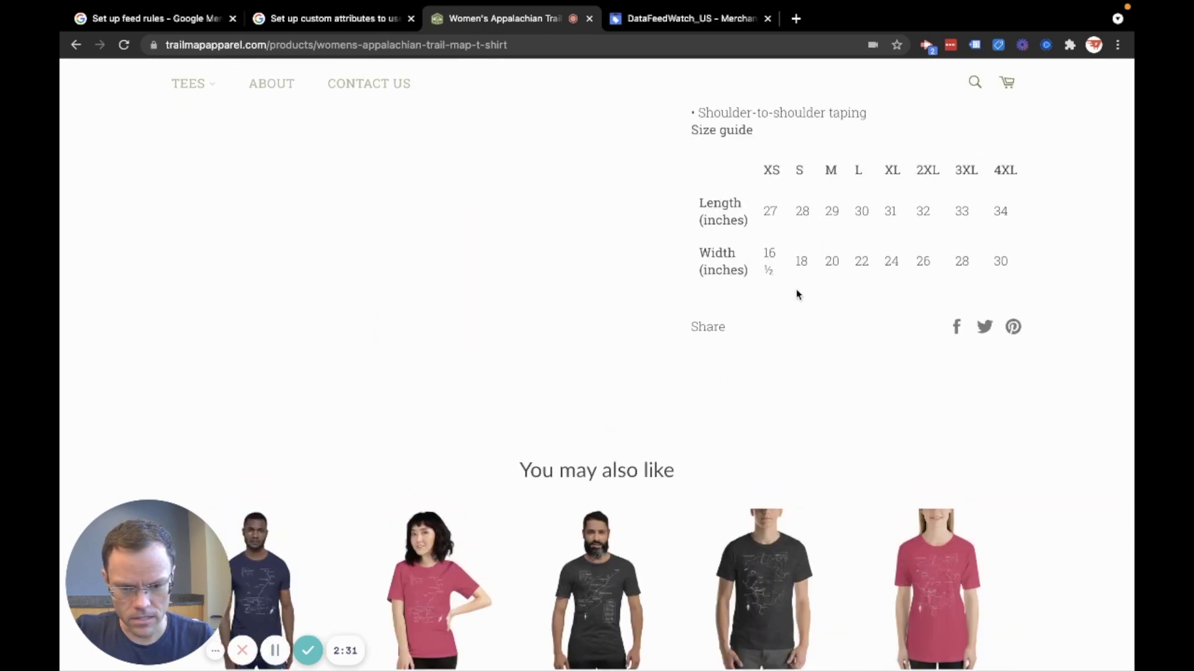
scroll(798, 294, up, 7)
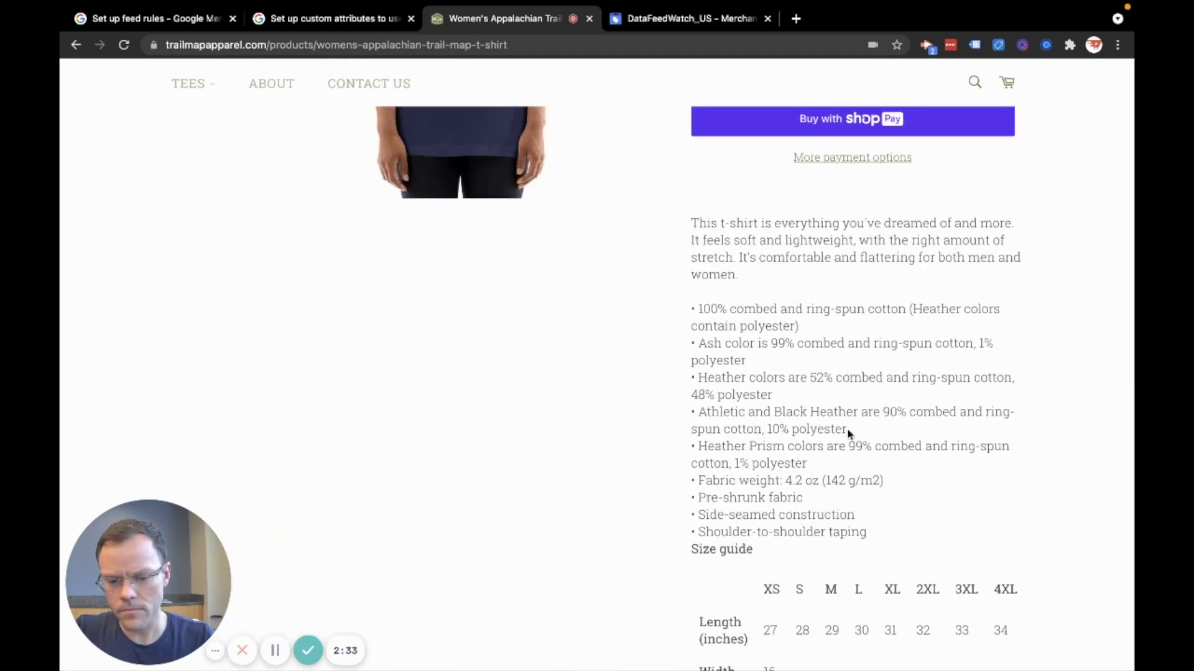
drag(700, 479, 897, 483)
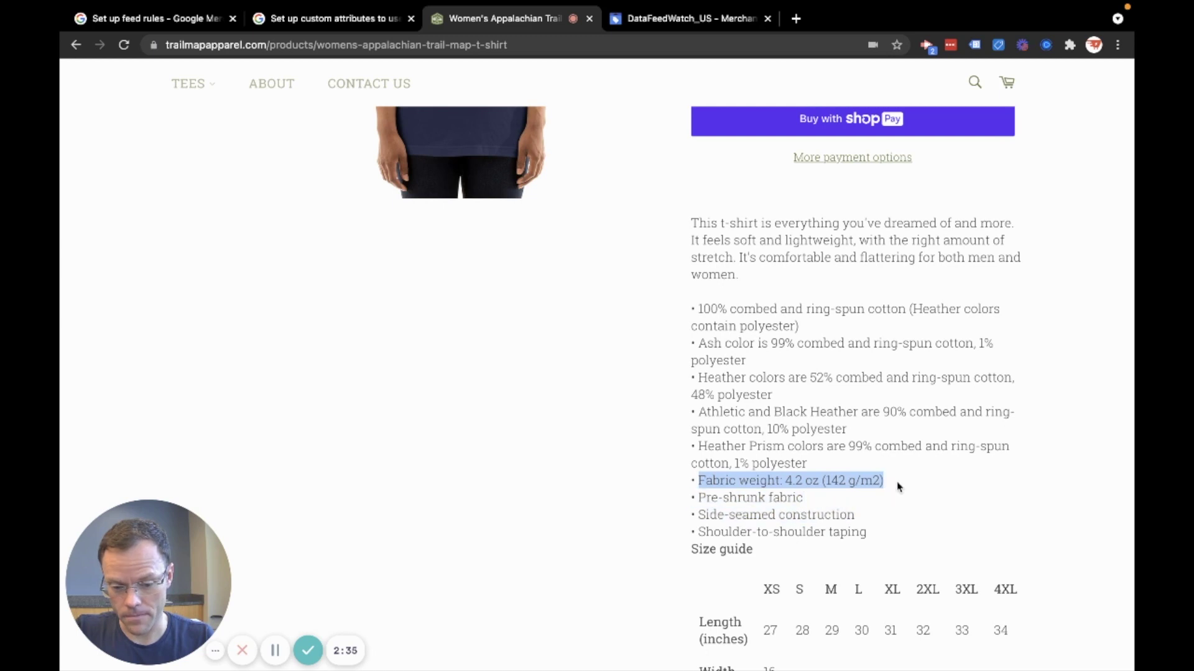
click(709, 20)
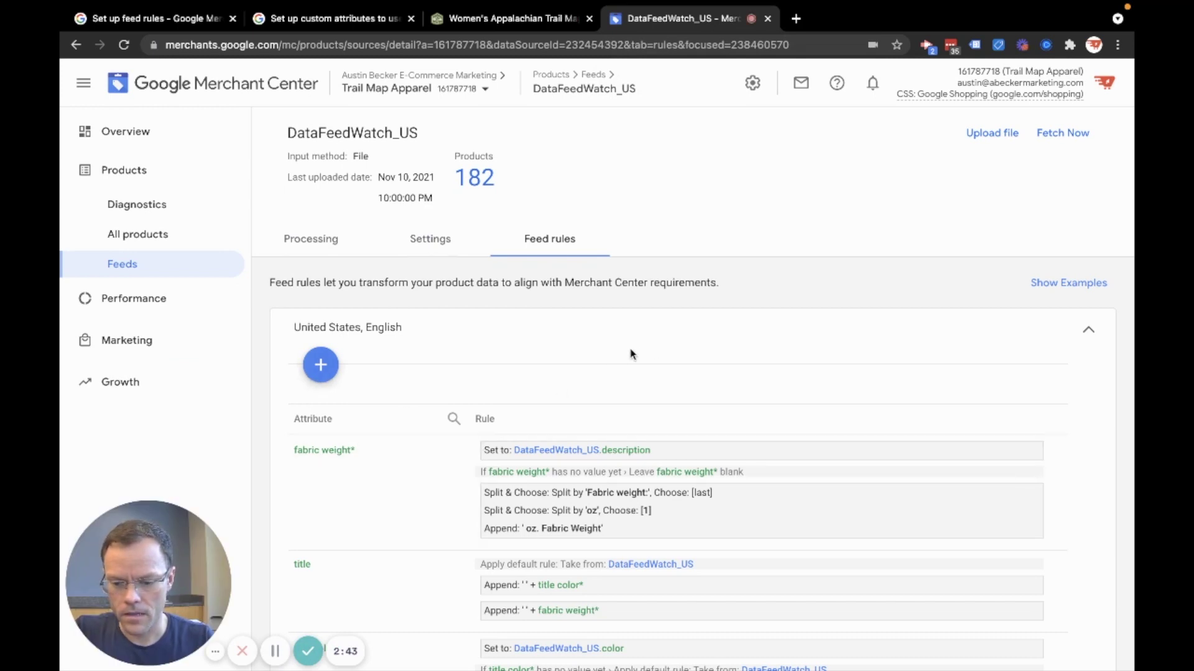
scroll(632, 352, down, 2)
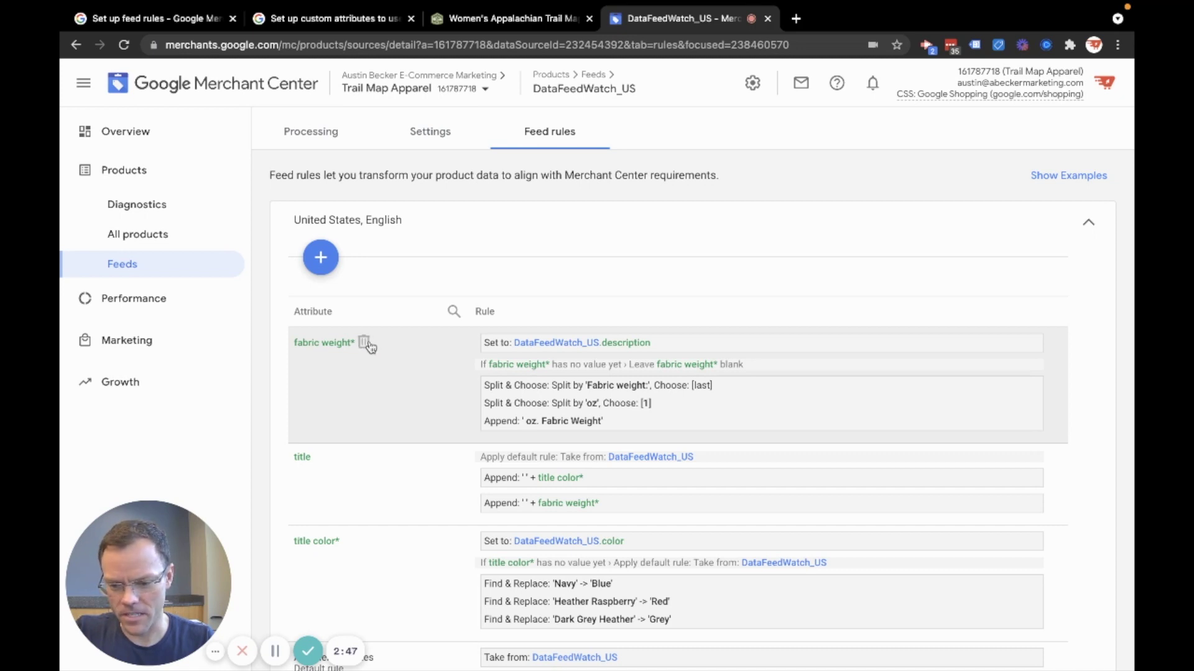
click(365, 18)
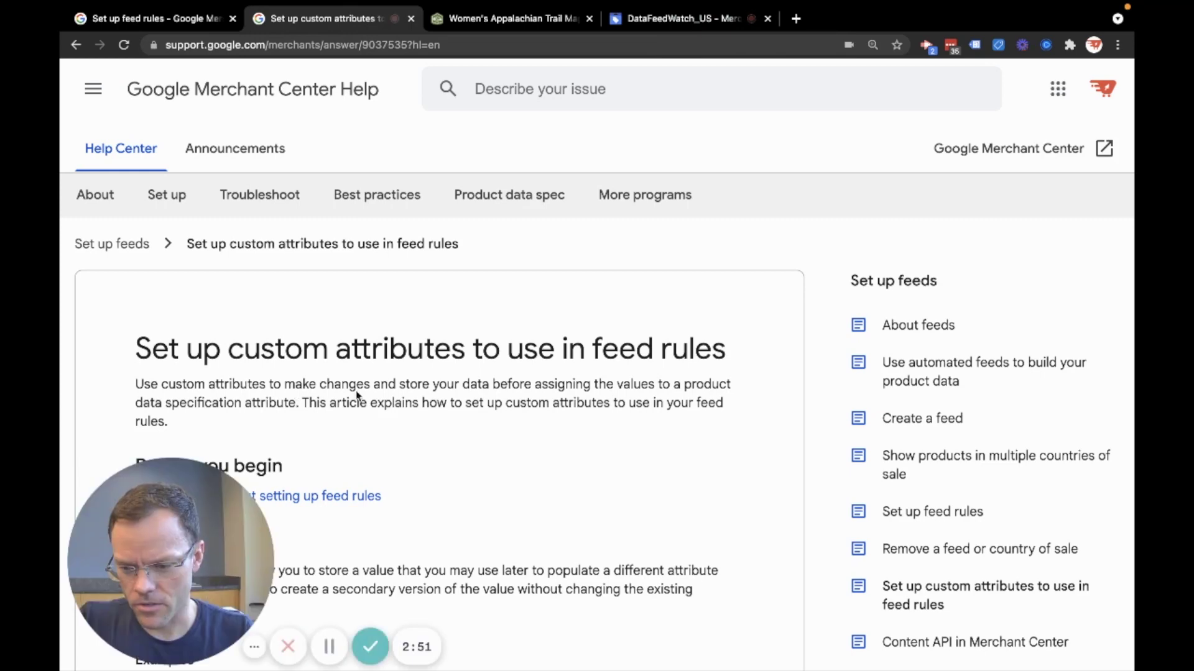
drag(170, 495, 1022, 494)
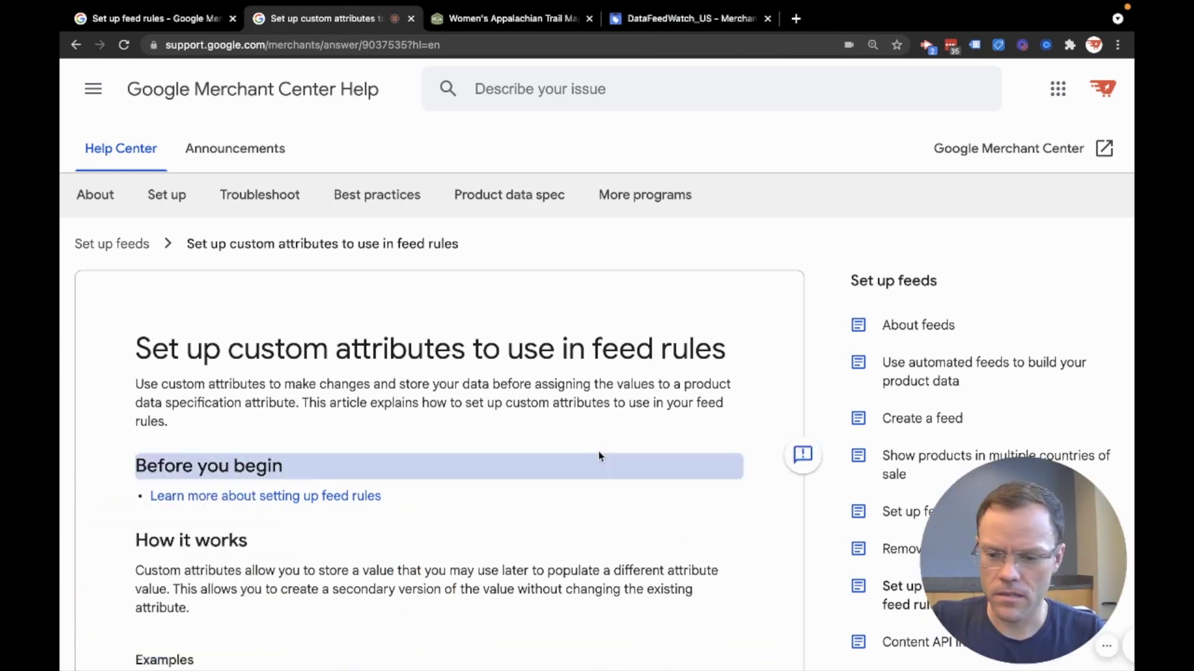
scroll(564, 456, down, 1)
scroll(565, 456, down, 1)
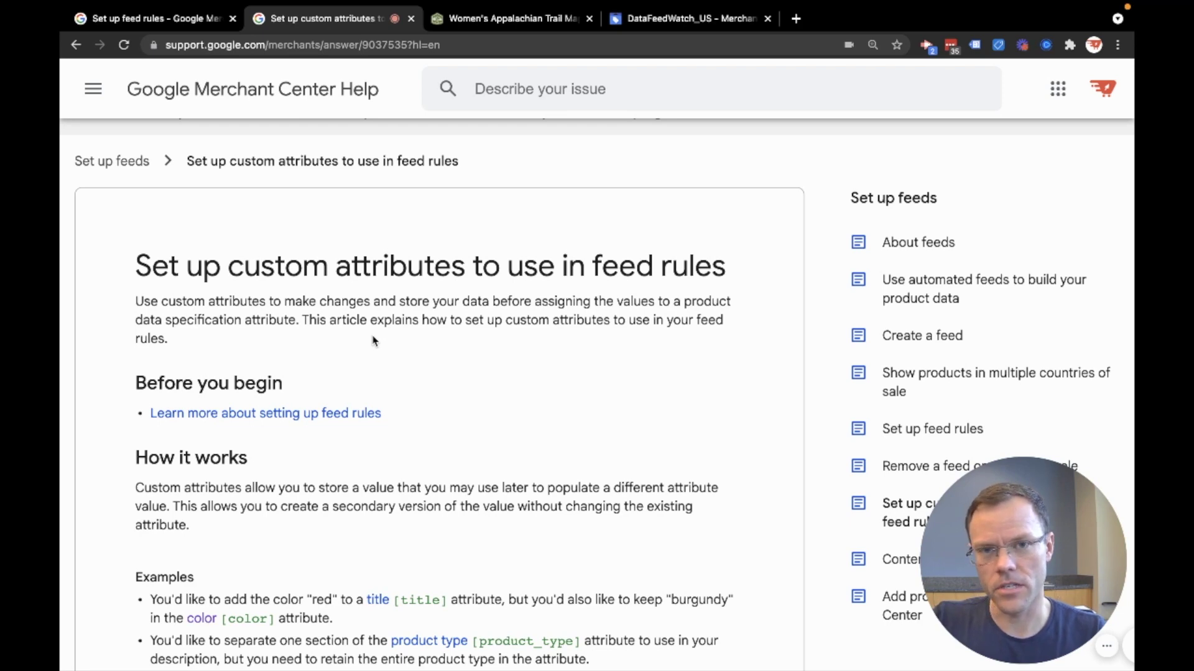
mouse_move(710, 20)
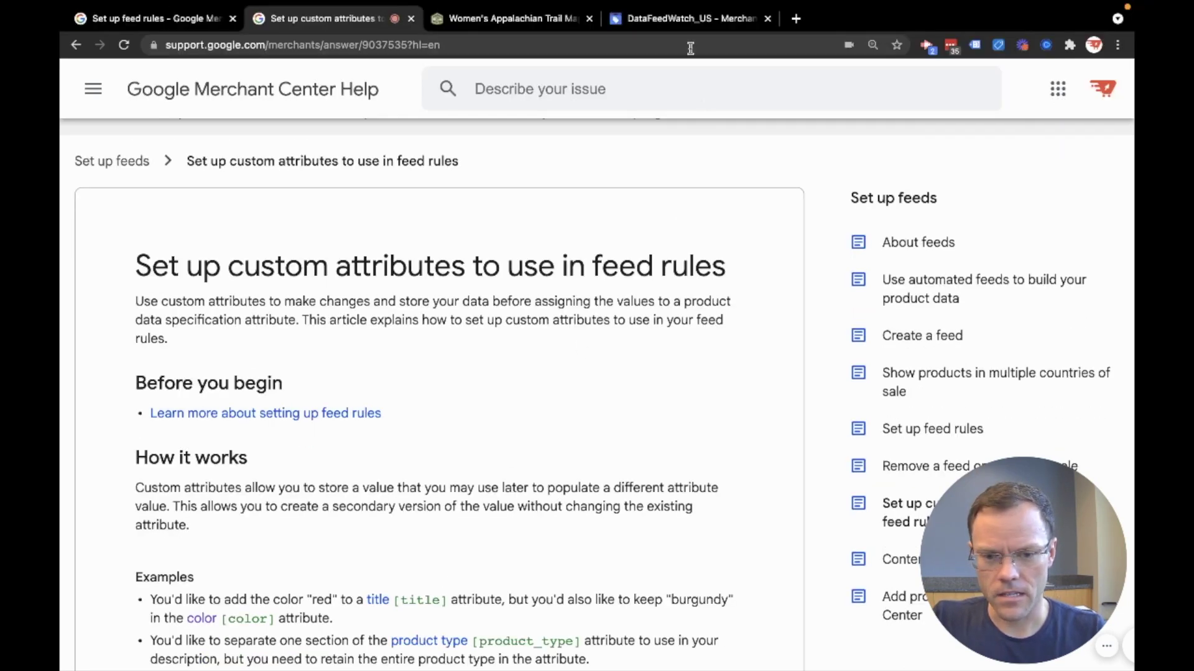
click(684, 20)
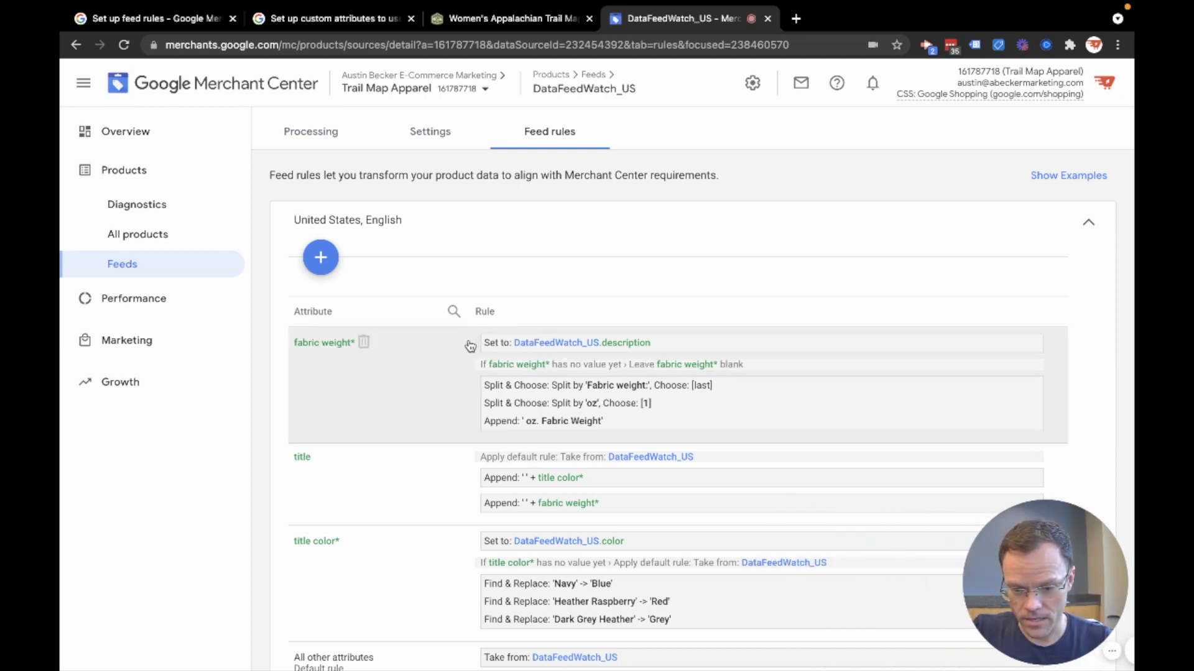
drag(468, 347, 654, 354)
click(654, 354)
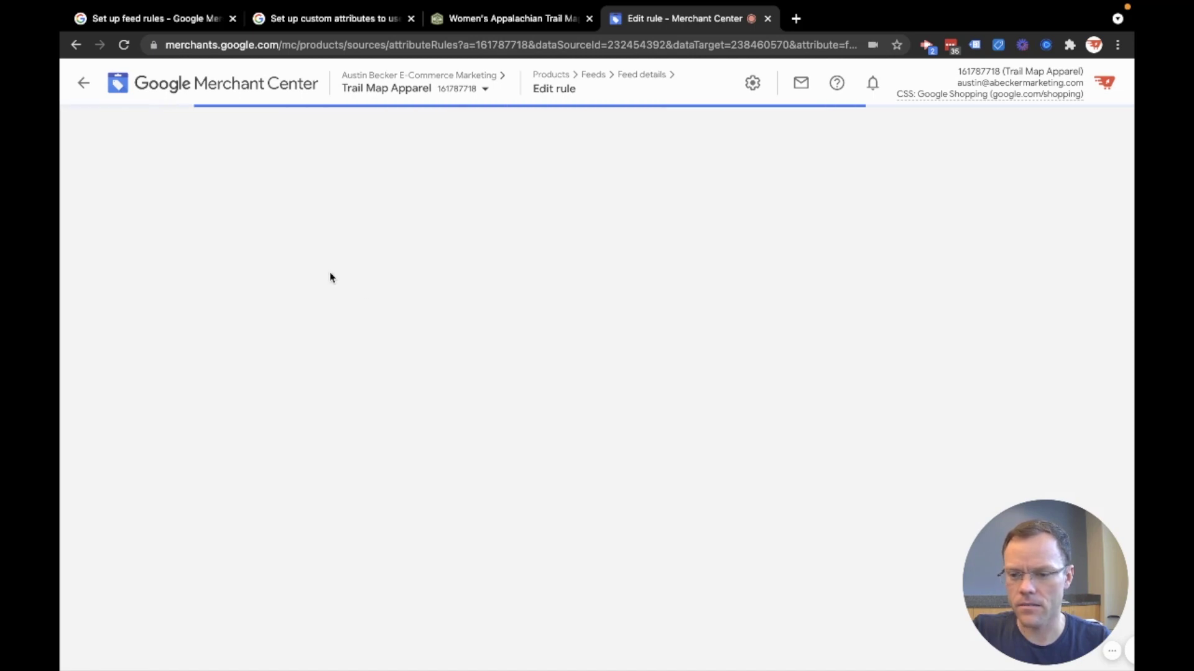
click(83, 87)
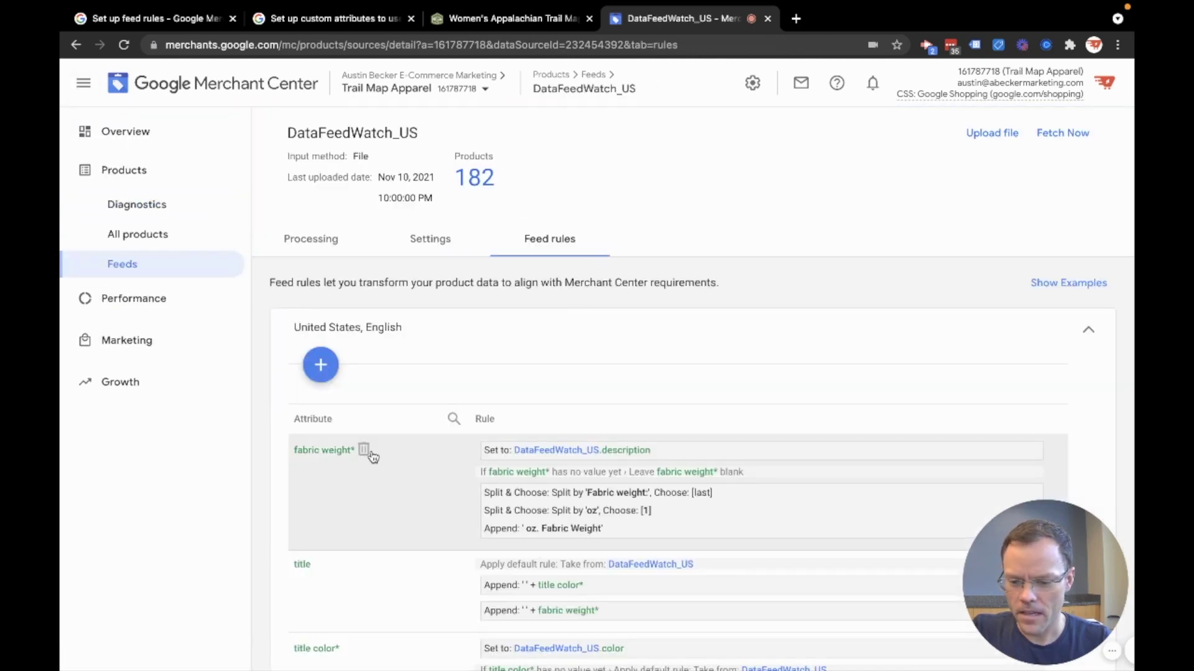
click(320, 368)
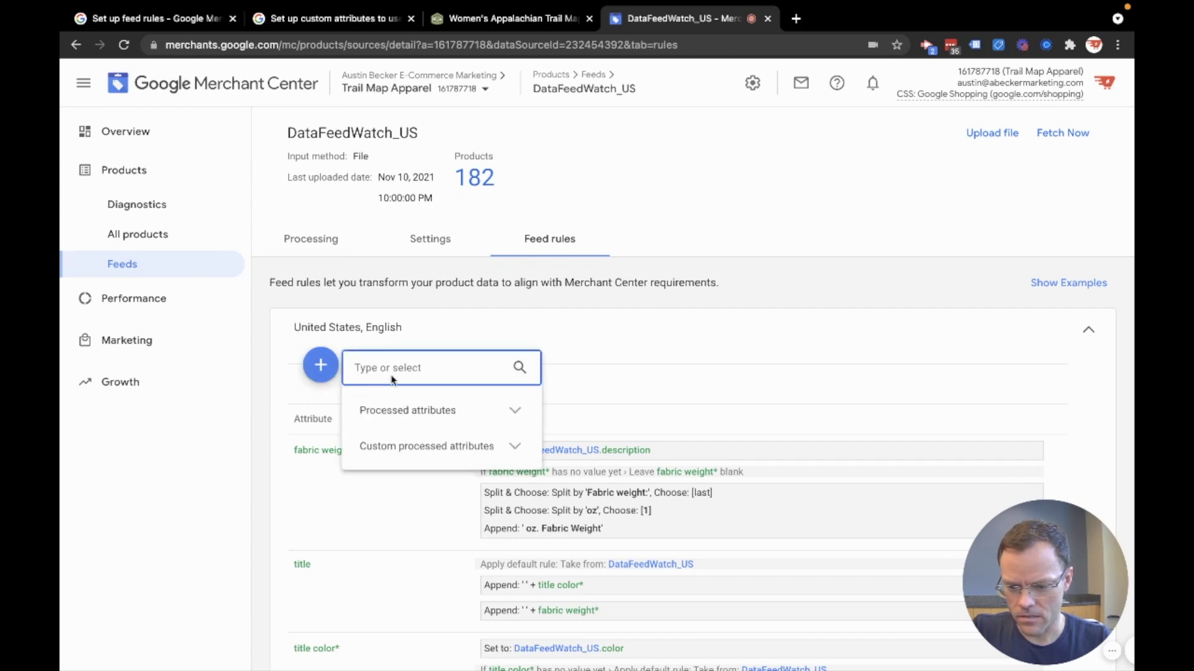
text(f)
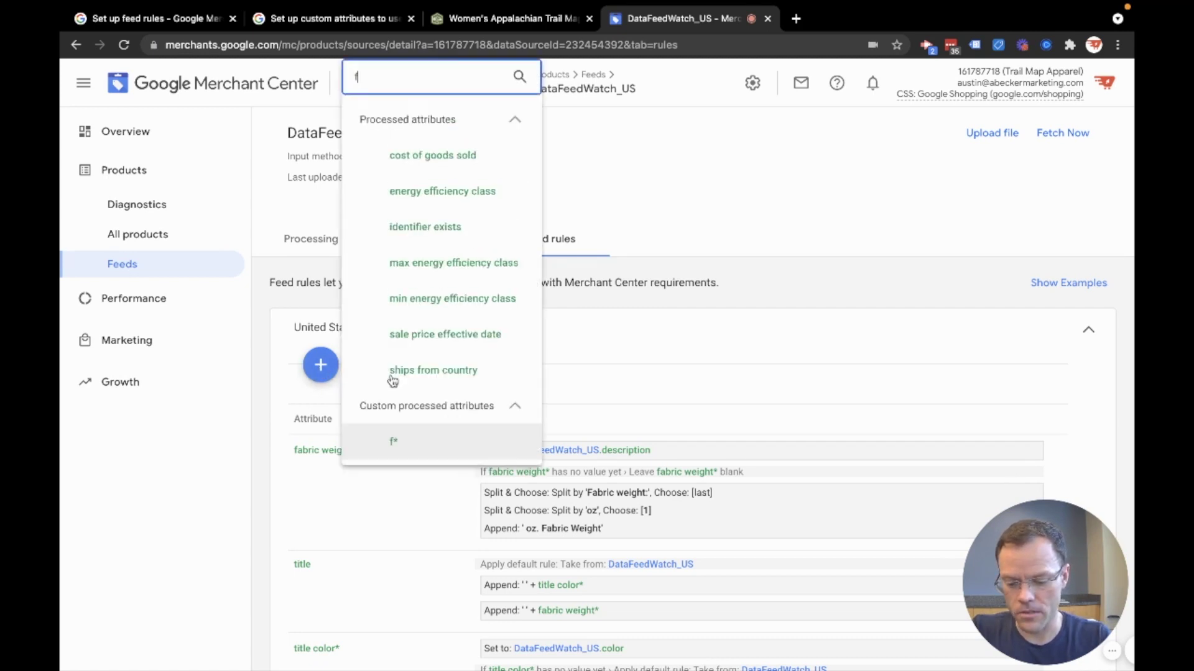
text(abric weight)
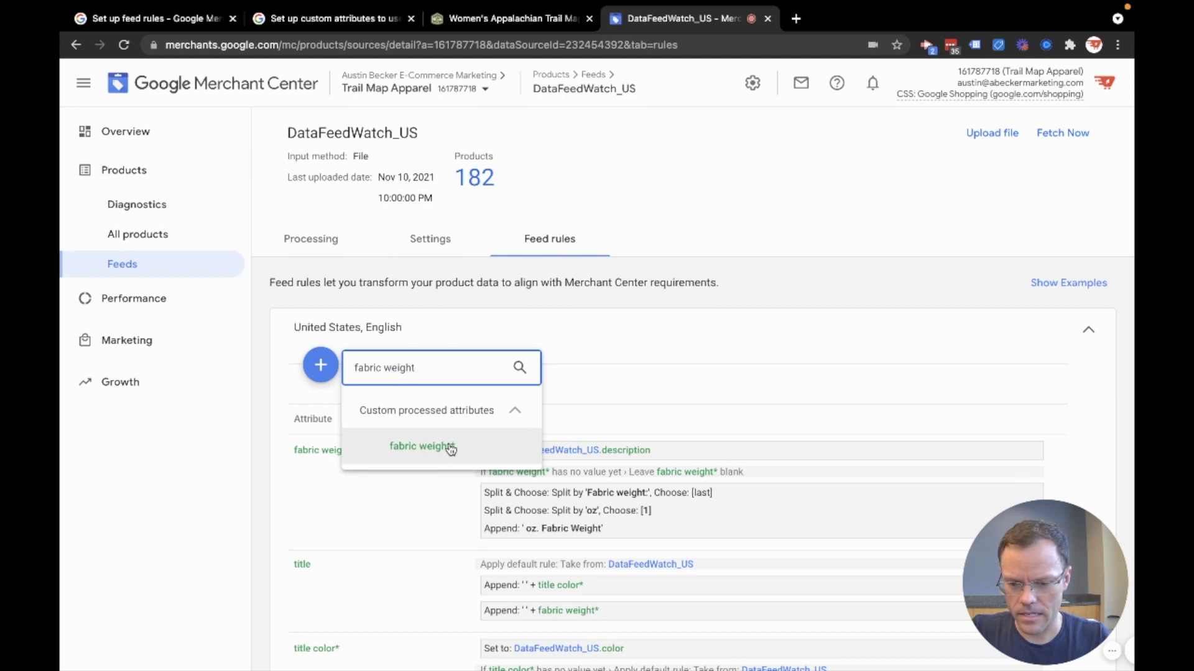
click(769, 331)
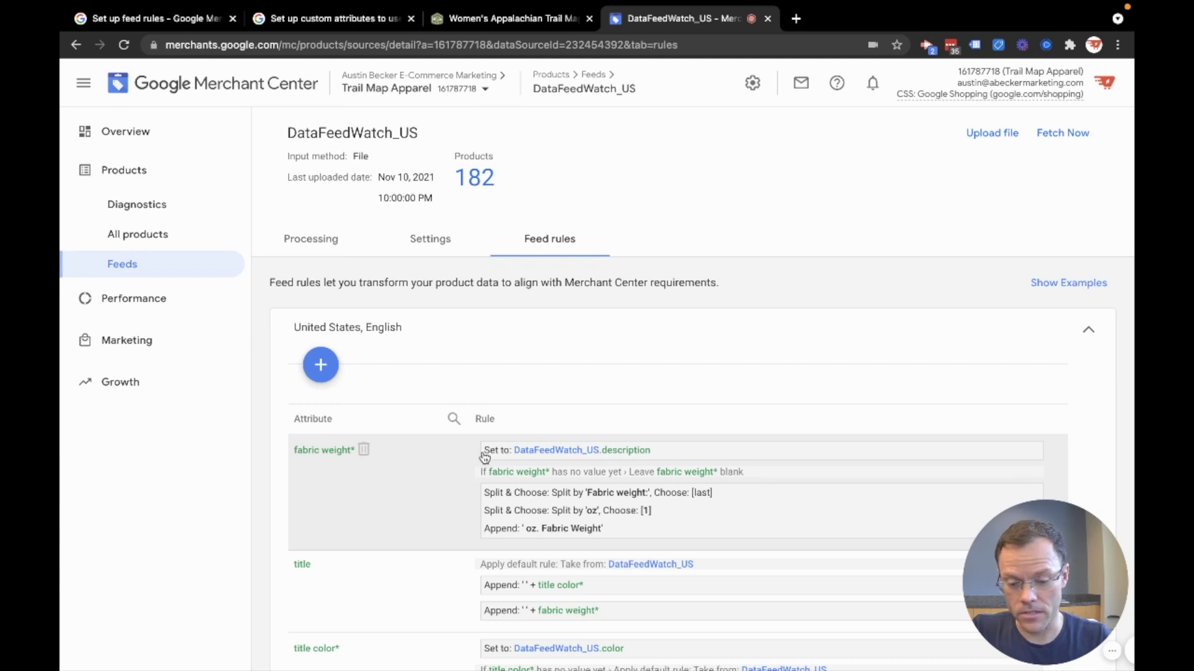
click(506, 21)
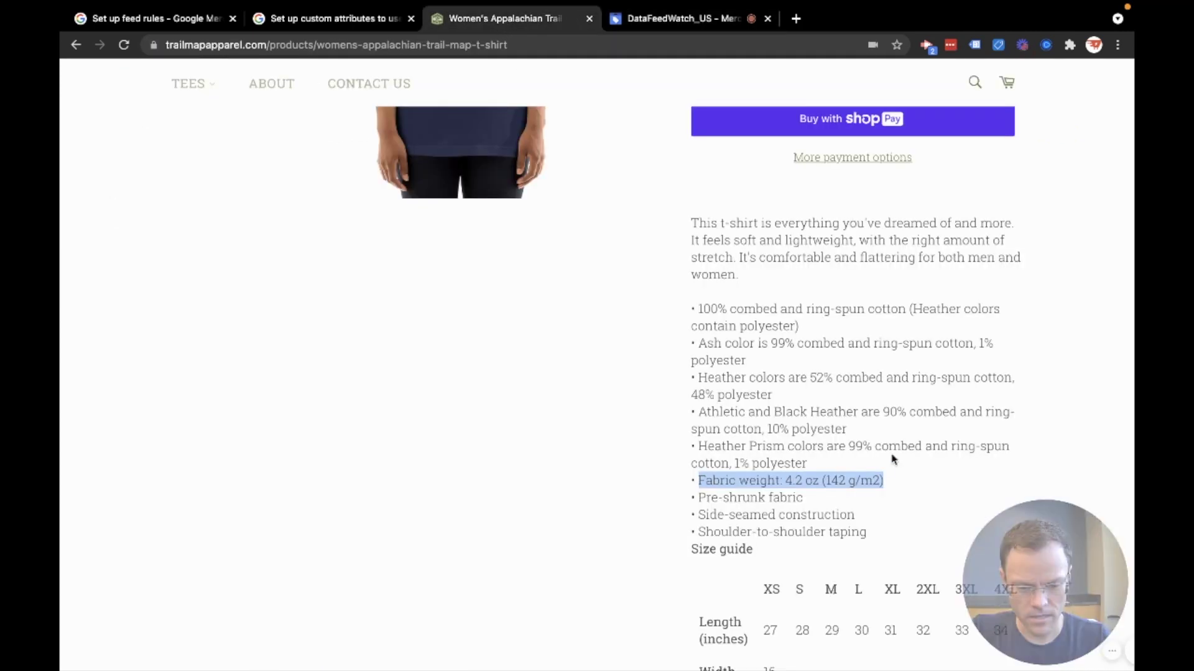
click(837, 484)
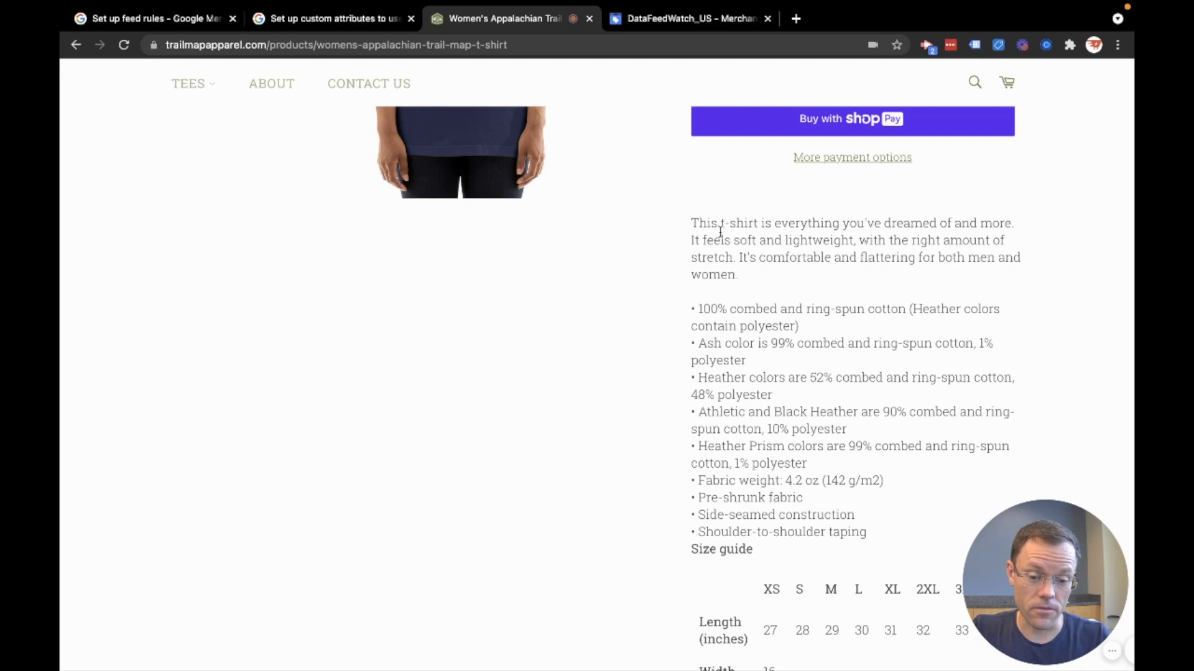
drag(712, 225, 778, 499)
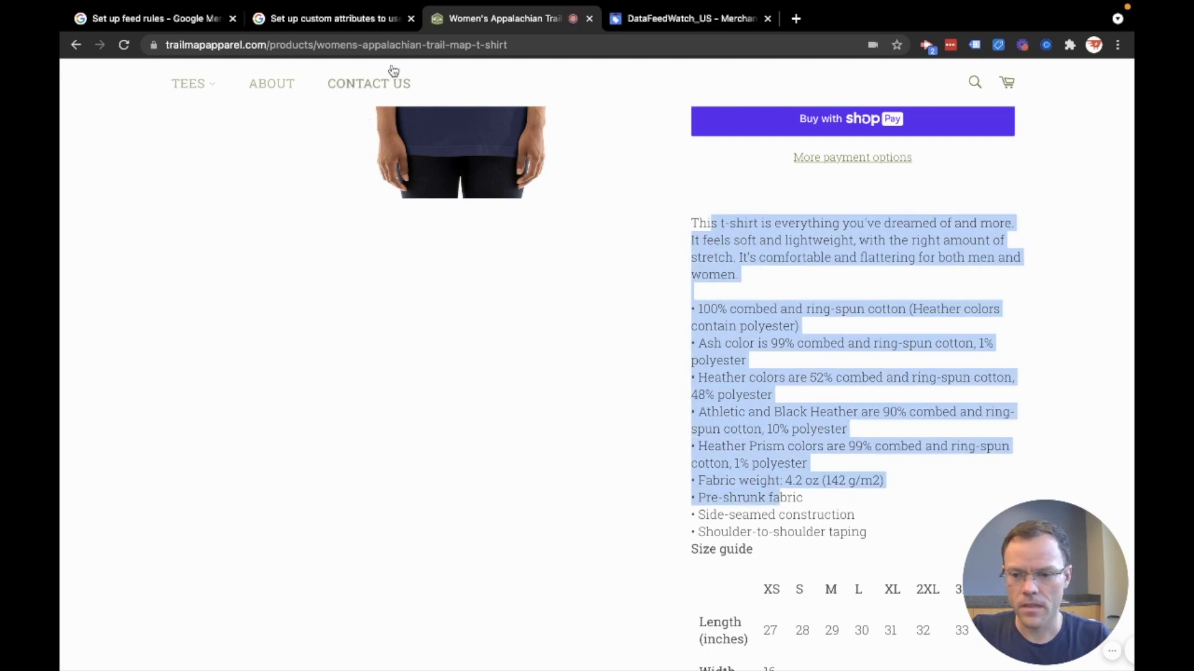
click(678, 19)
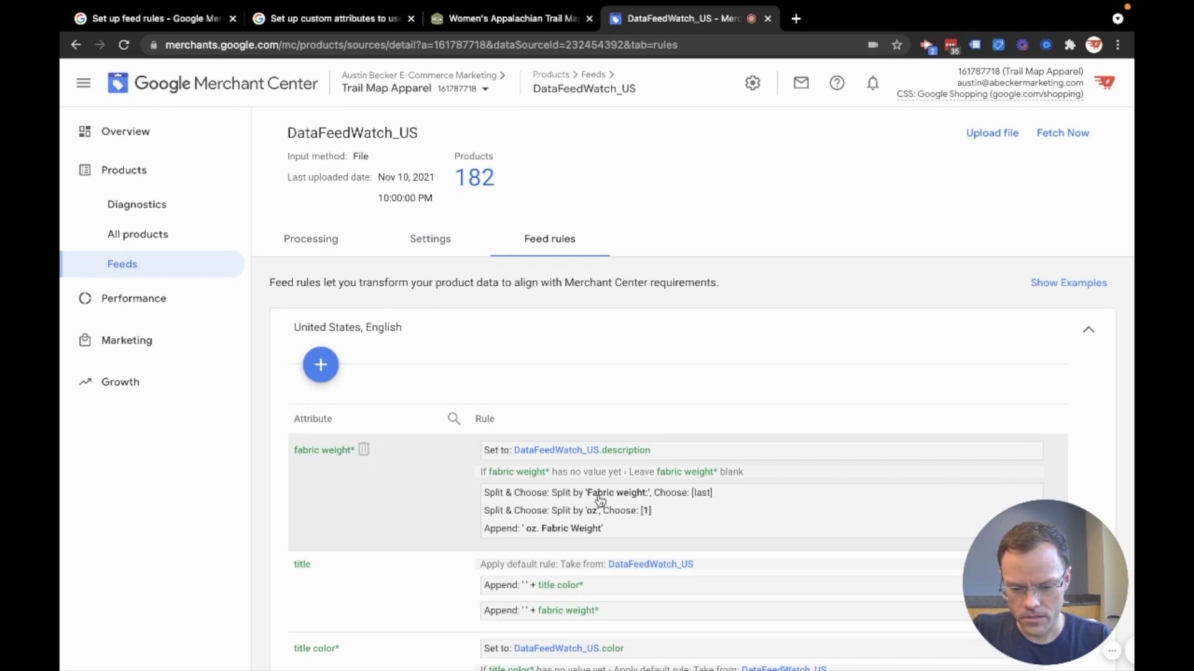
Create a rule for a new attribute named 'fabric weight 2'
click(320, 365)
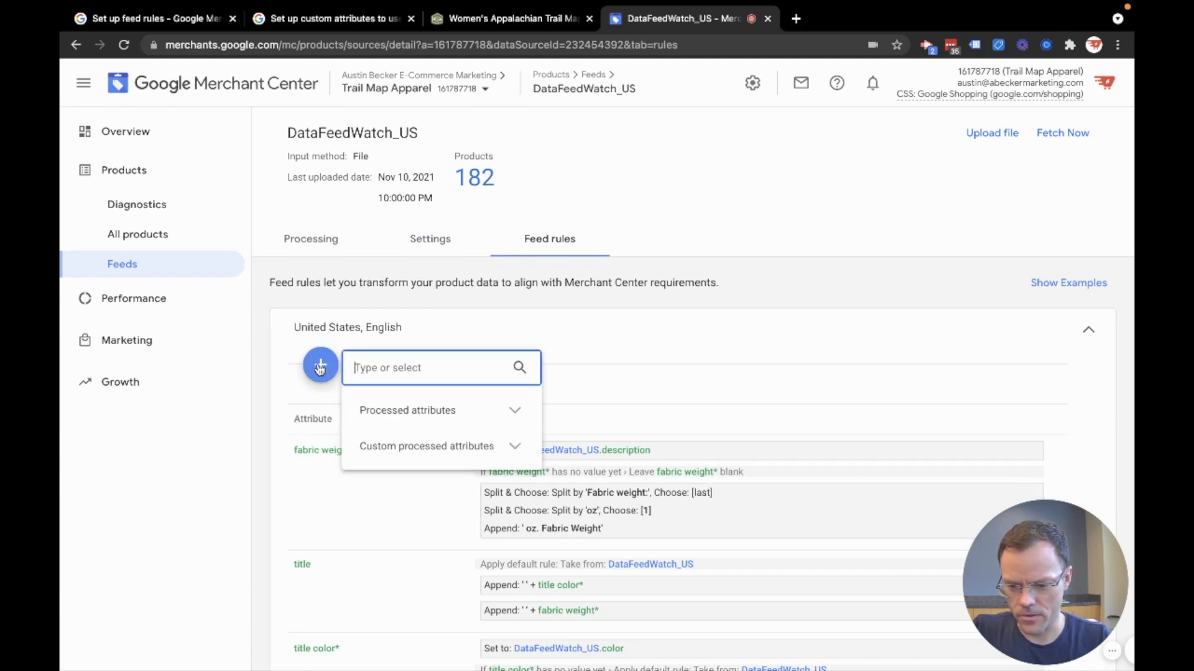
text(fa)
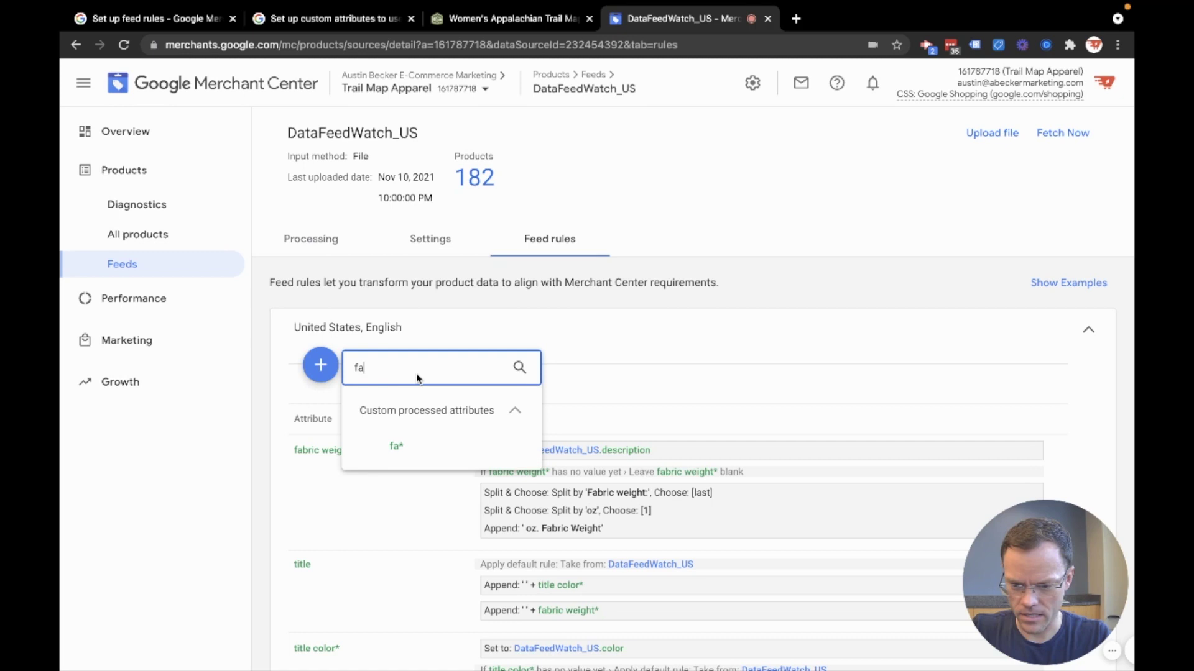
text(bric weight 2)
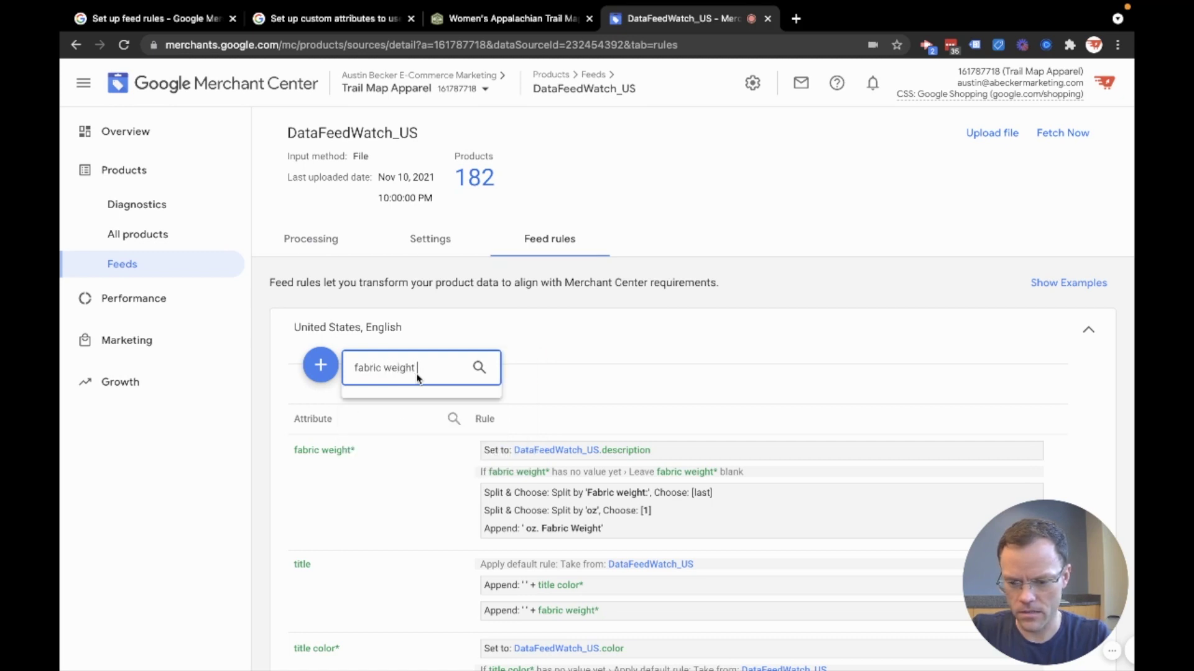
click(433, 442)
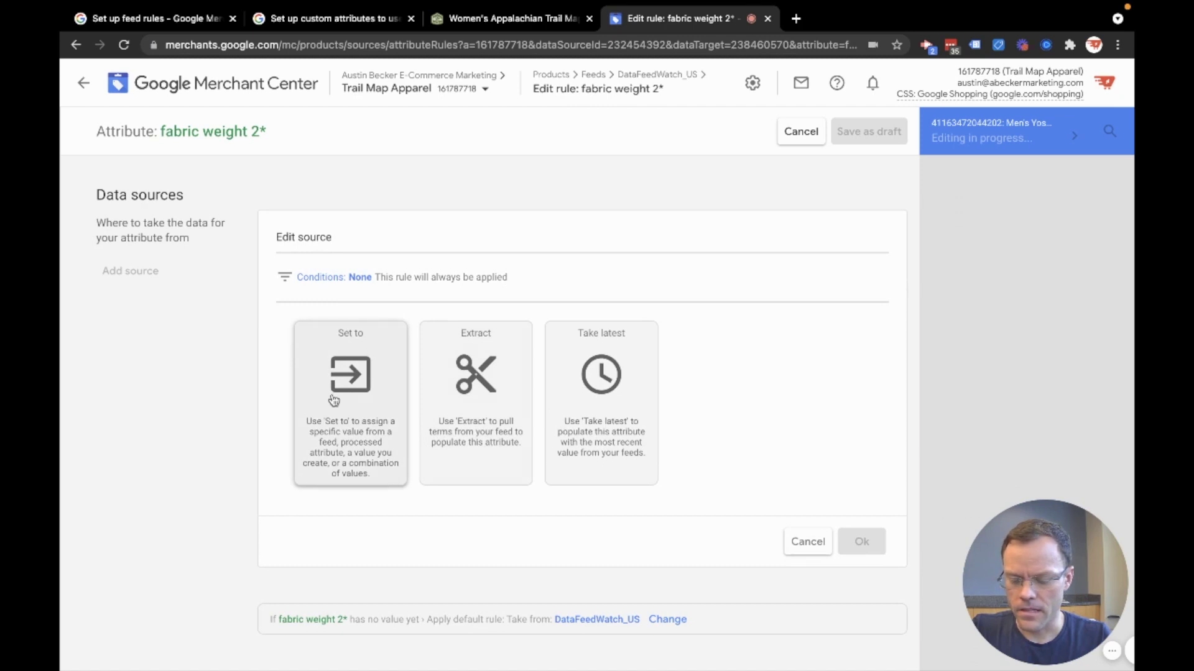
Set the attribute's value to the DataFeedWatch_US primary feed's description field
click(334, 400)
click(395, 398)
text(des)
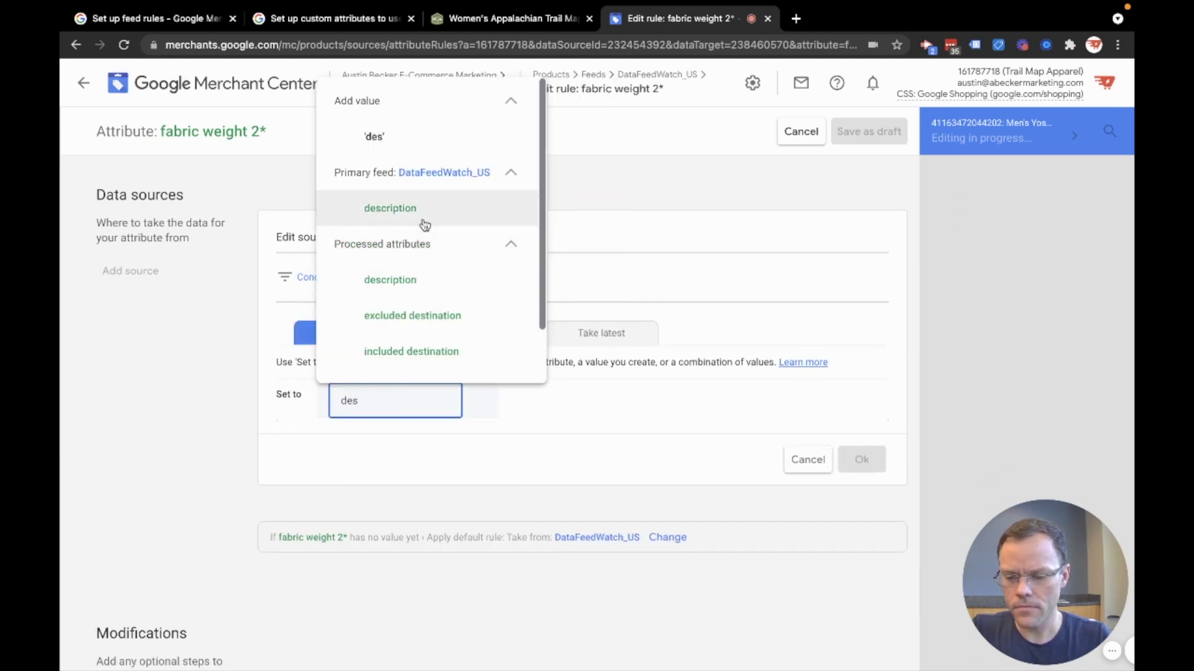
click(423, 220)
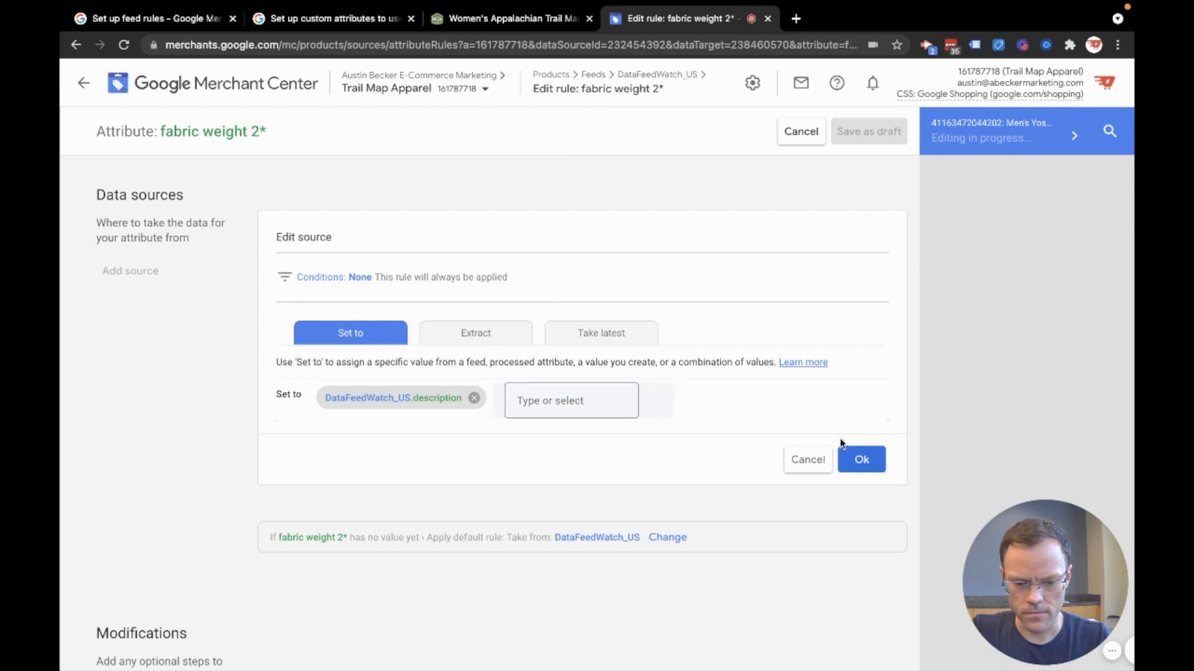
Confirm description as the source and review the full T-shirt description in the preview
click(861, 459)
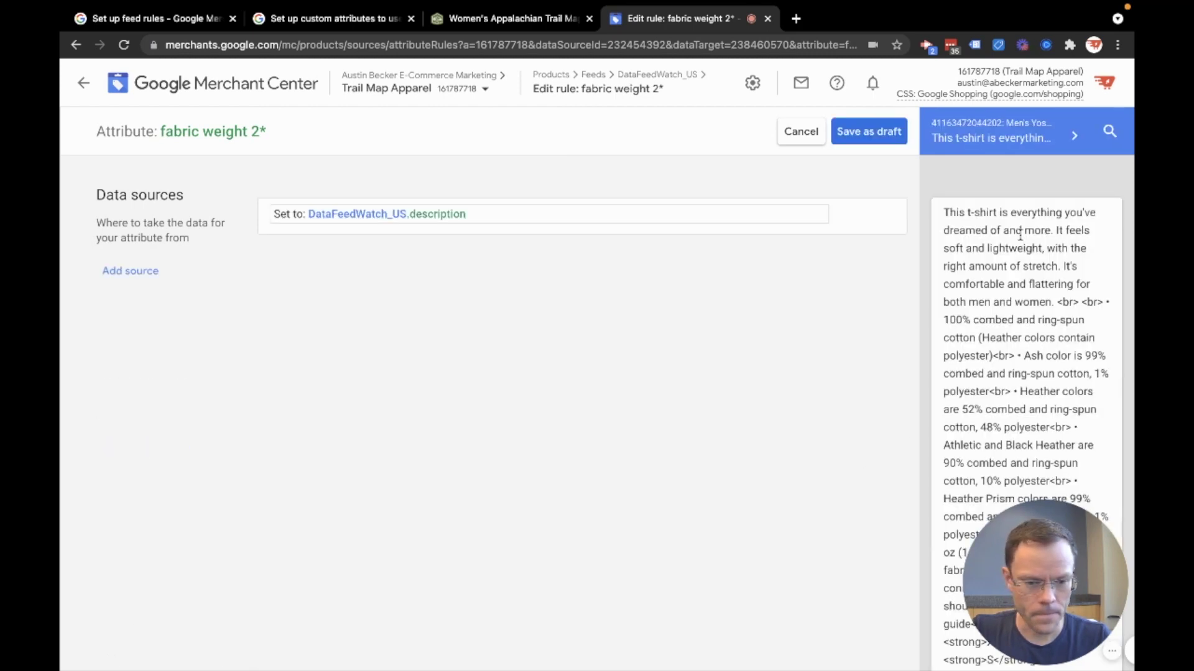
drag(947, 213, 1028, 334)
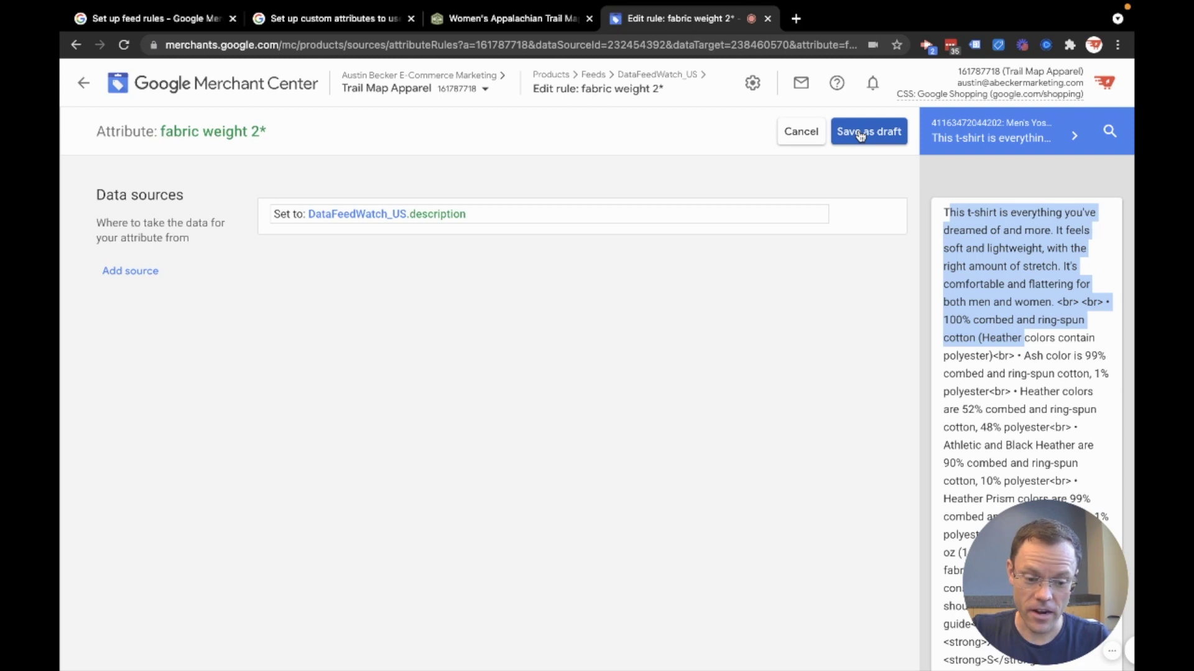
drag(286, 133, 163, 130)
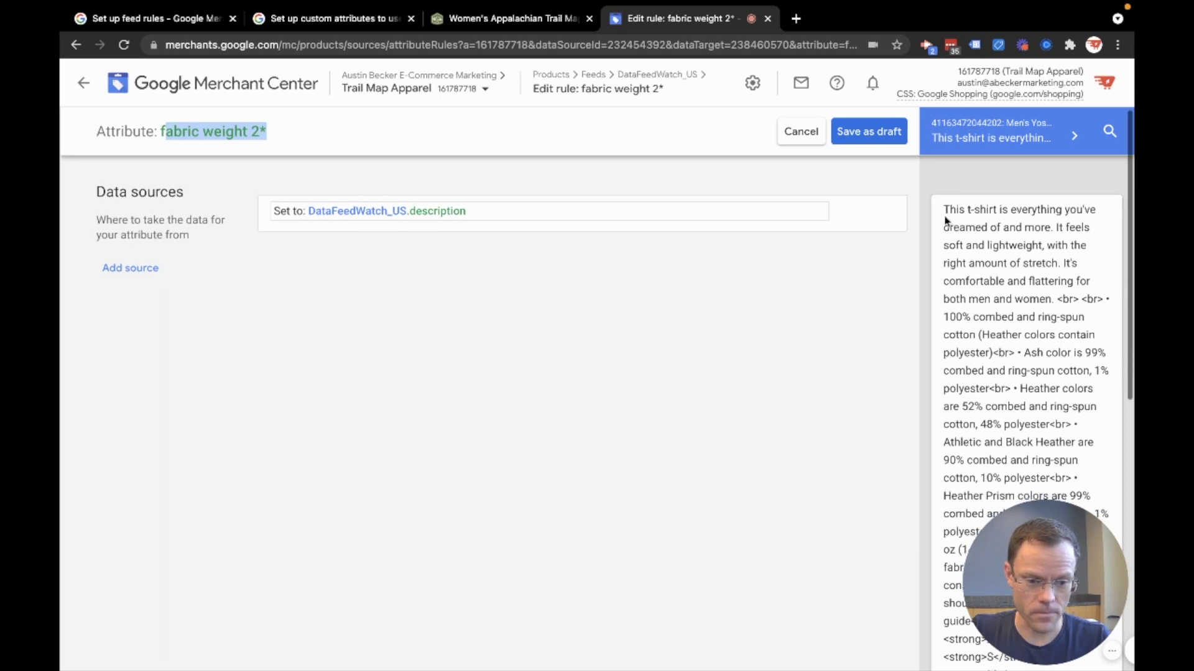
drag(942, 210, 989, 317)
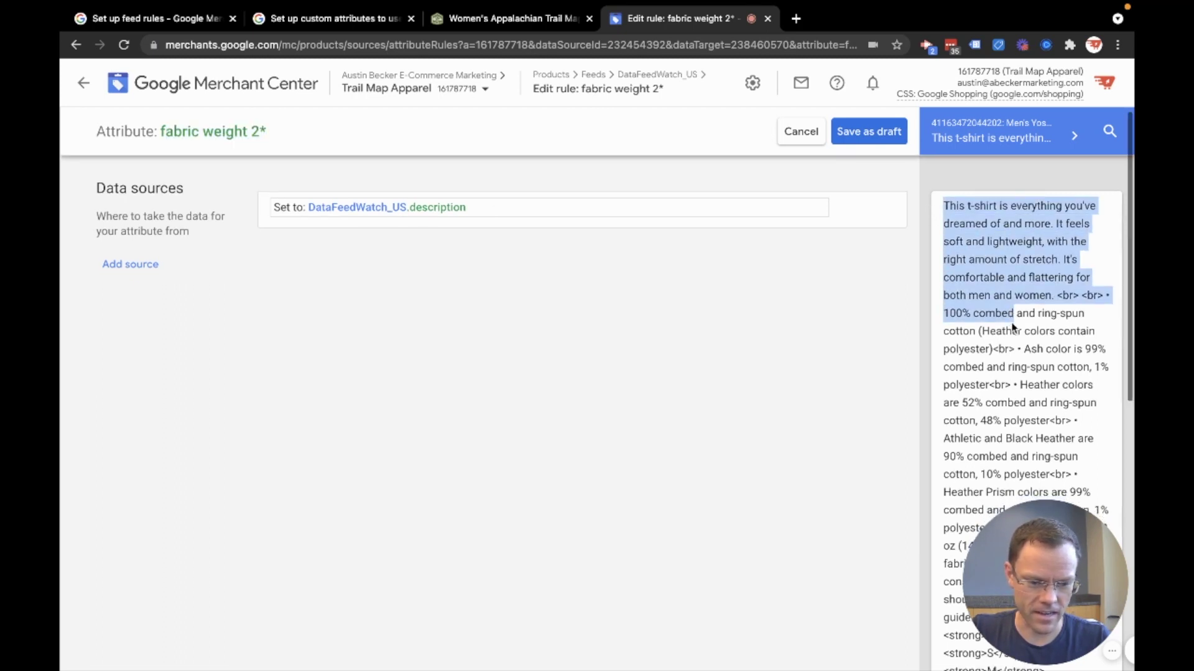
click(989, 318)
scroll(1001, 320, down, 5)
scroll(1011, 322, up, 2)
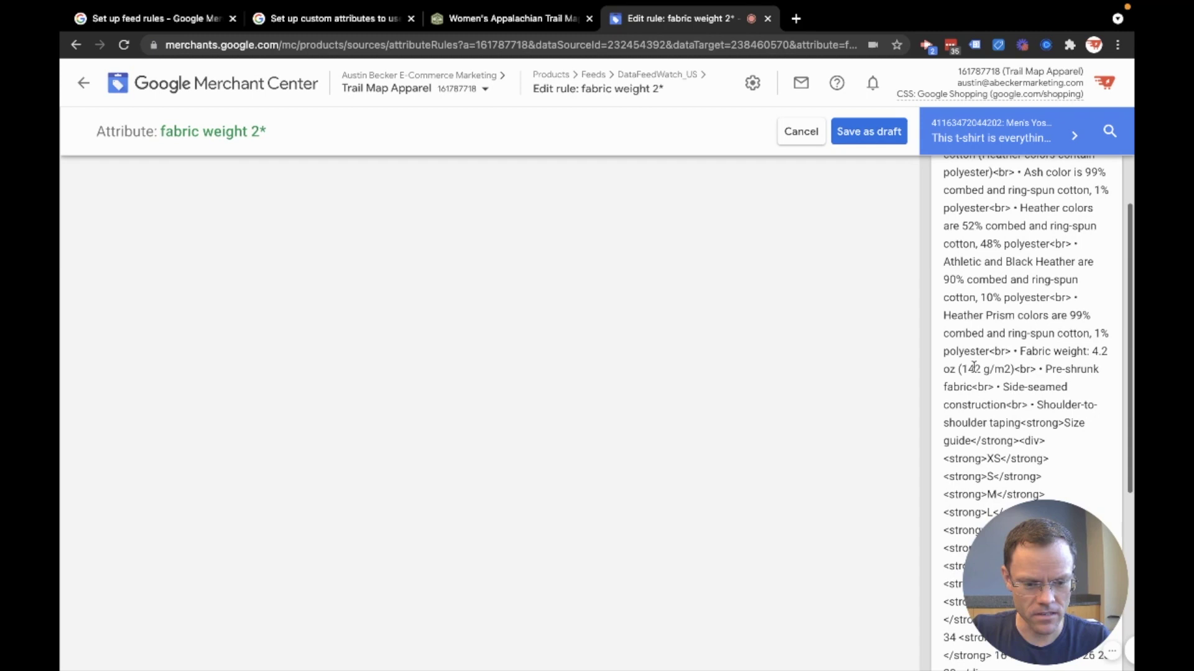
scroll(882, 352, down, 5)
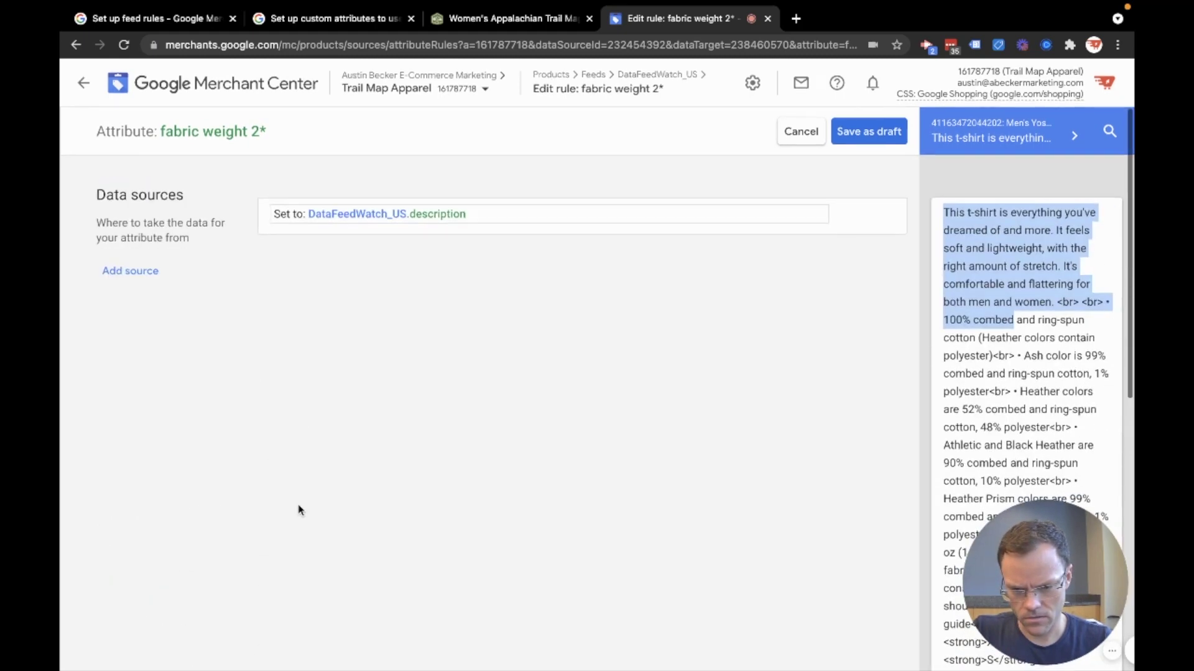
Add a Split & Choose modification from the advanced operators
click(142, 560)
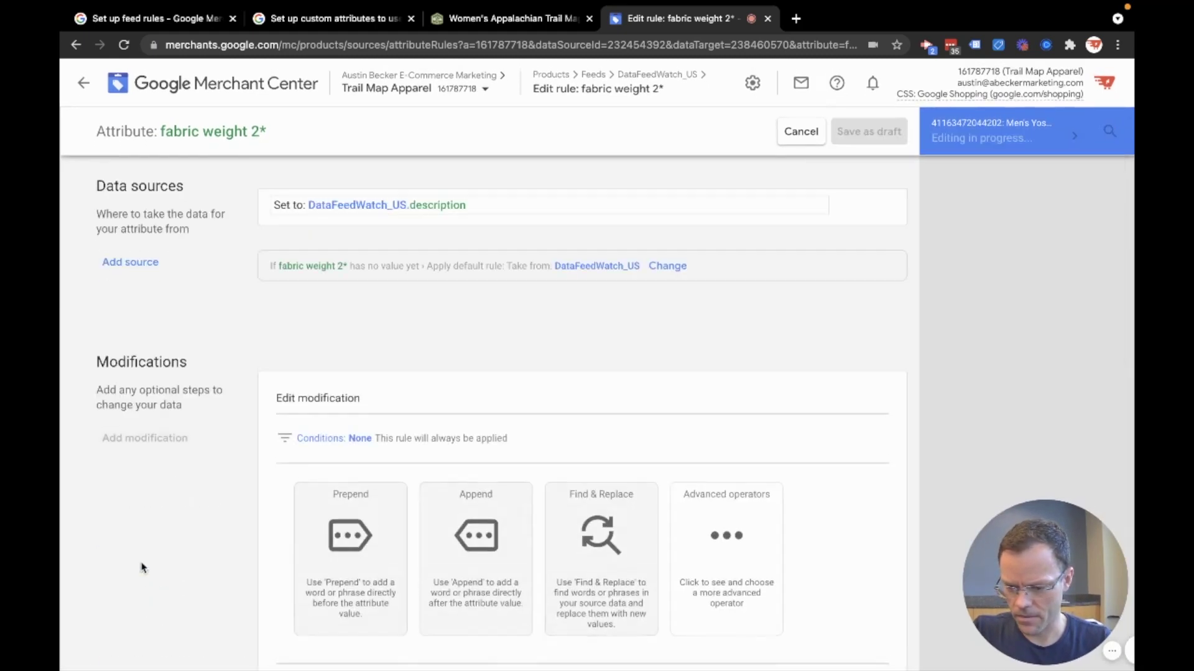
click(721, 552)
click(871, 562)
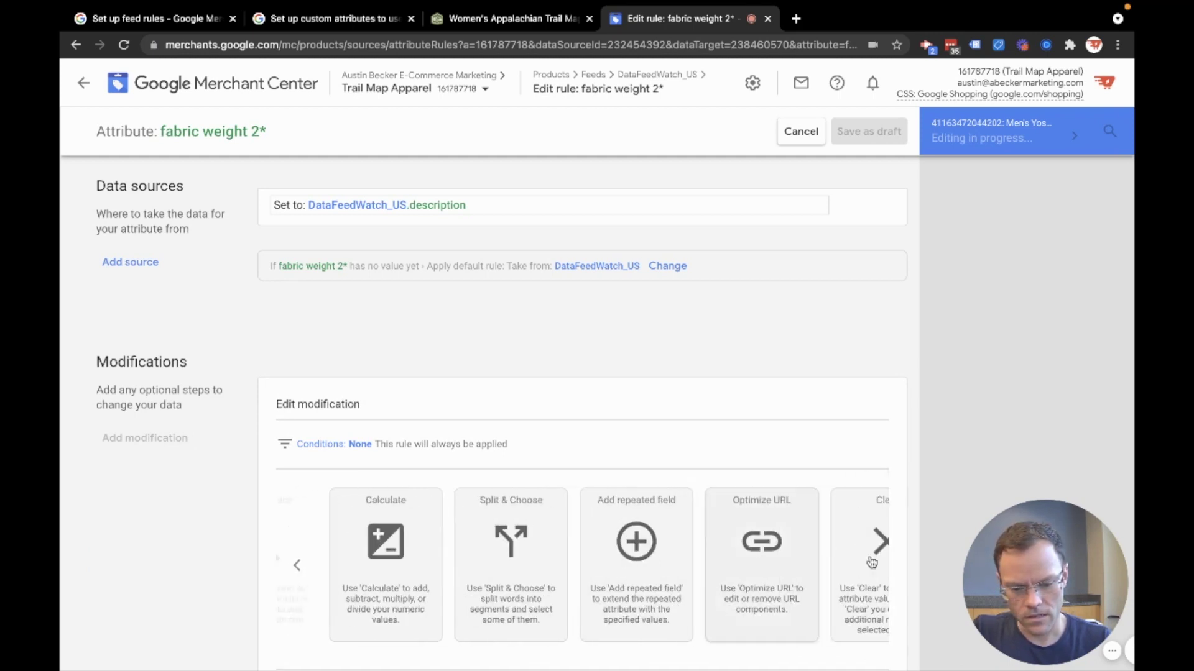
click(464, 554)
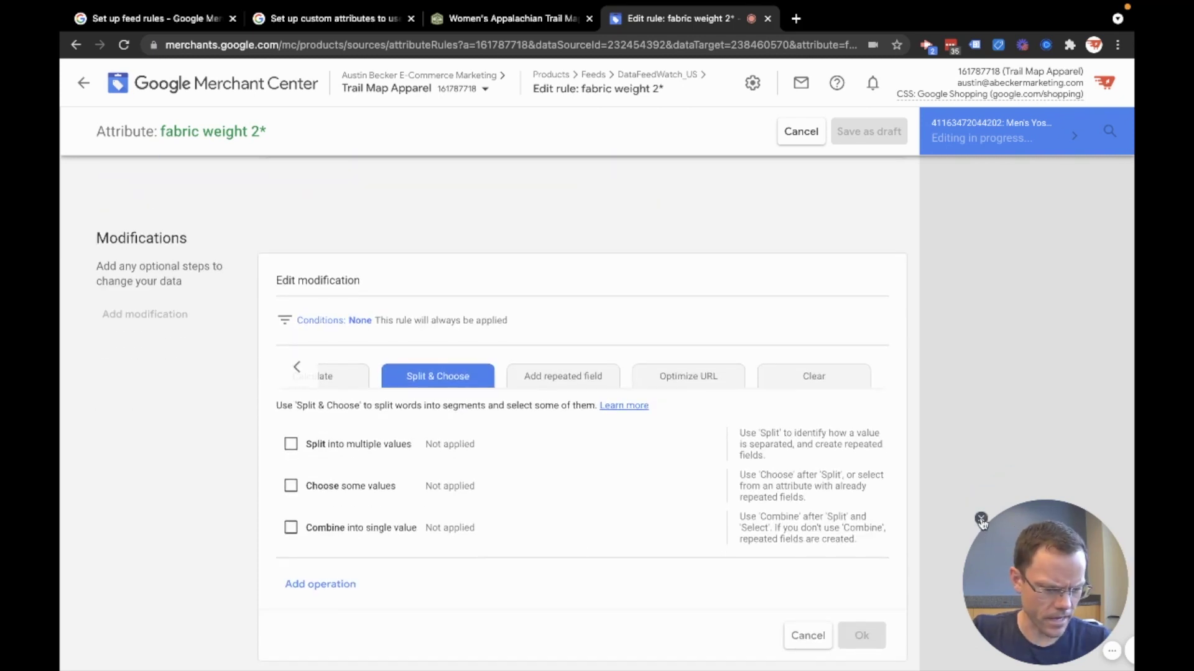
click(981, 521)
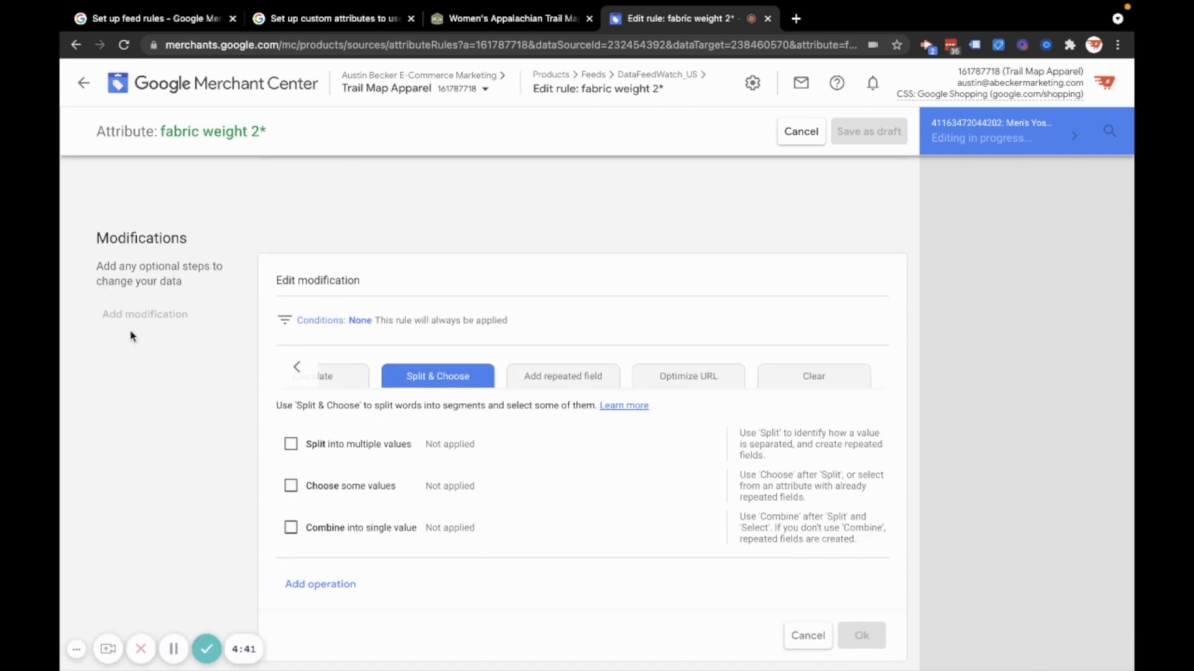
scroll(298, 373, down, 1)
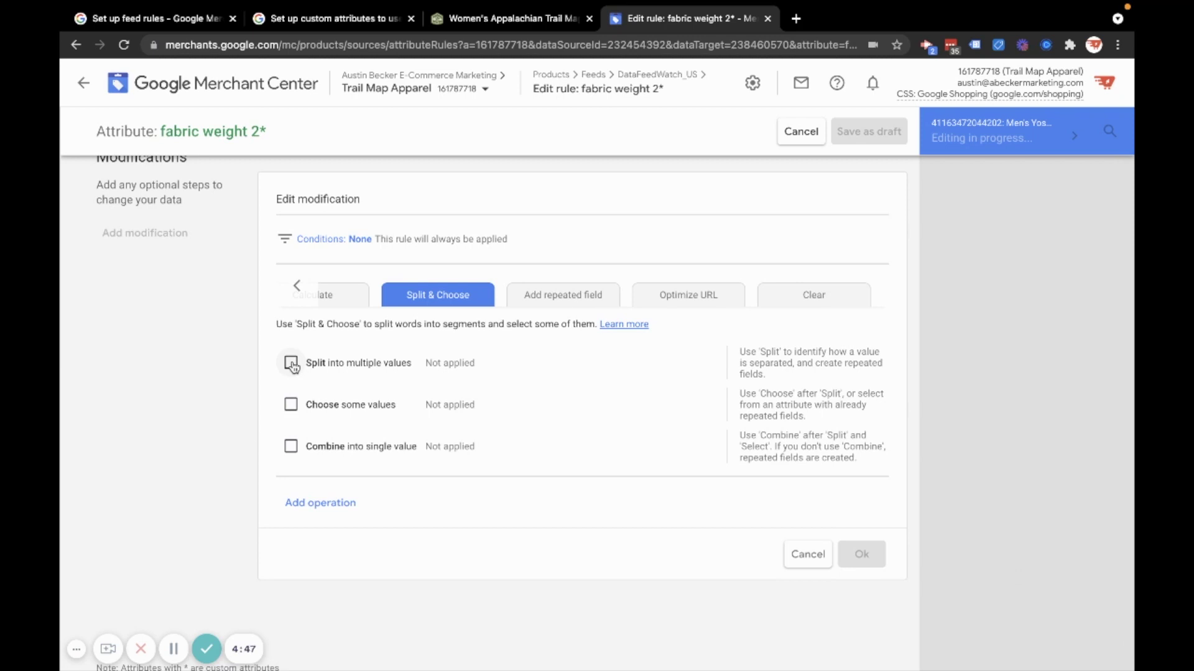
Split on the separator 'Fabric weight:' and choose the last node, then confirm
click(292, 365)
click(574, 365)
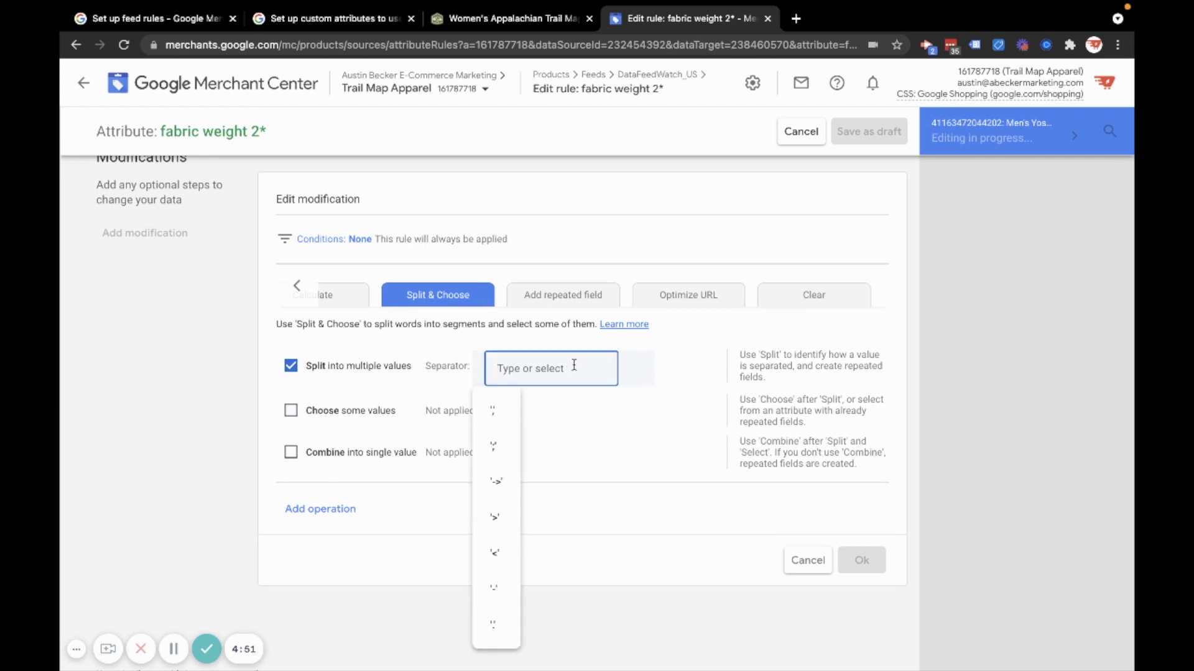
text(Fabr)
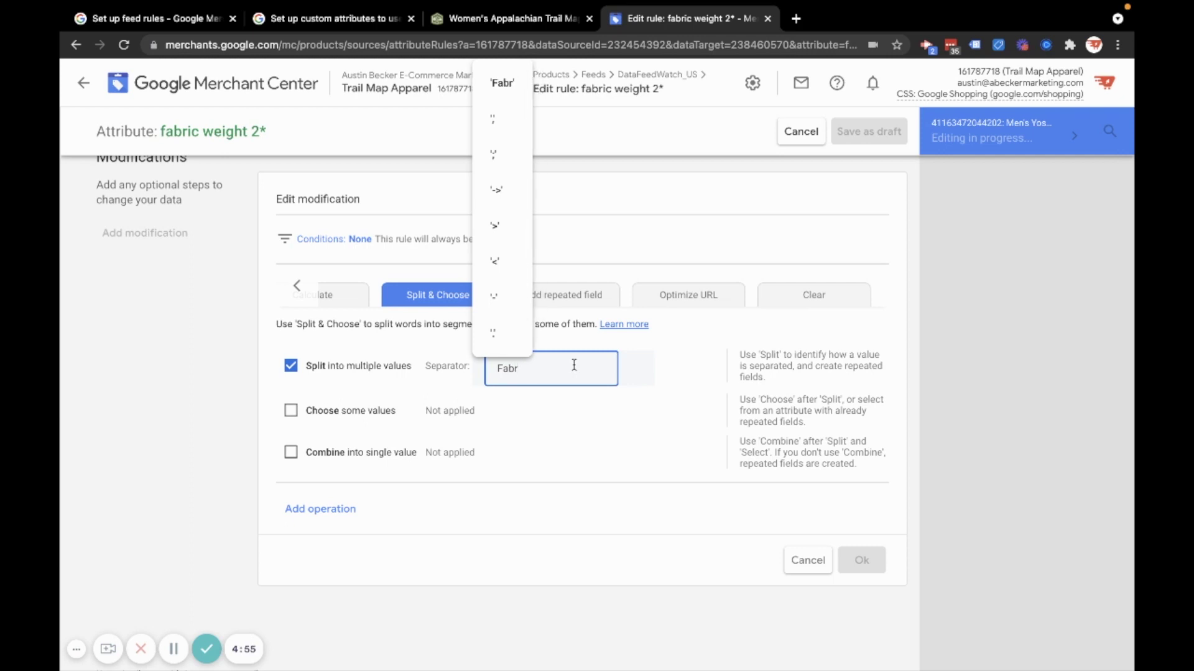
text(ic weight)
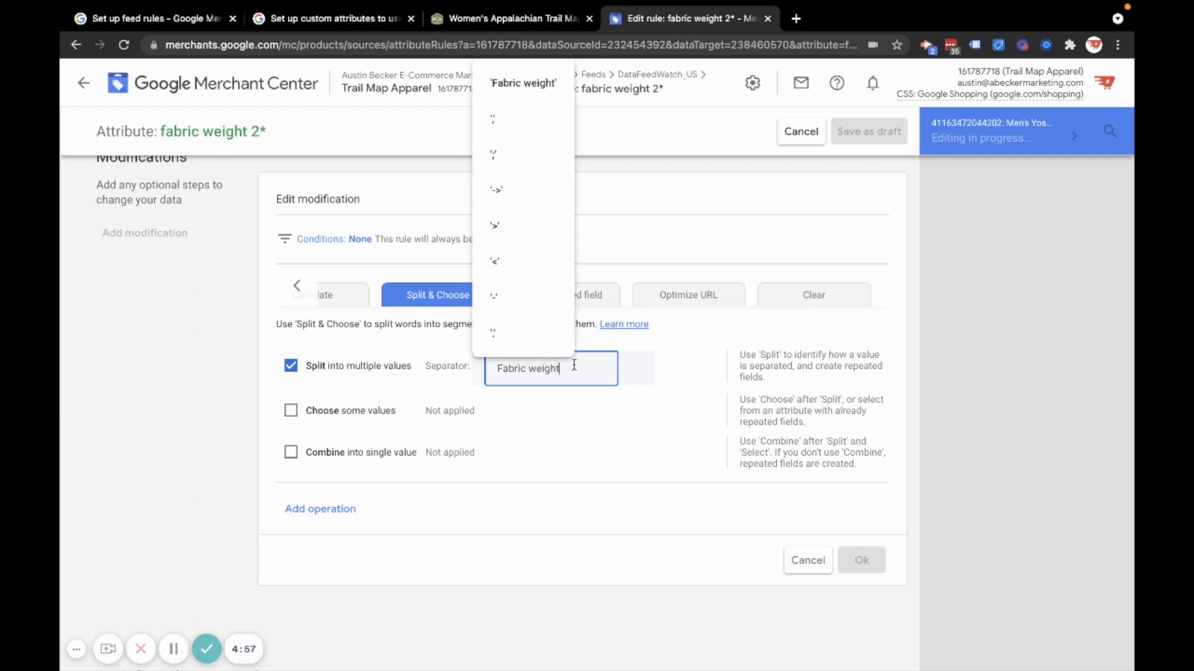
text(:)
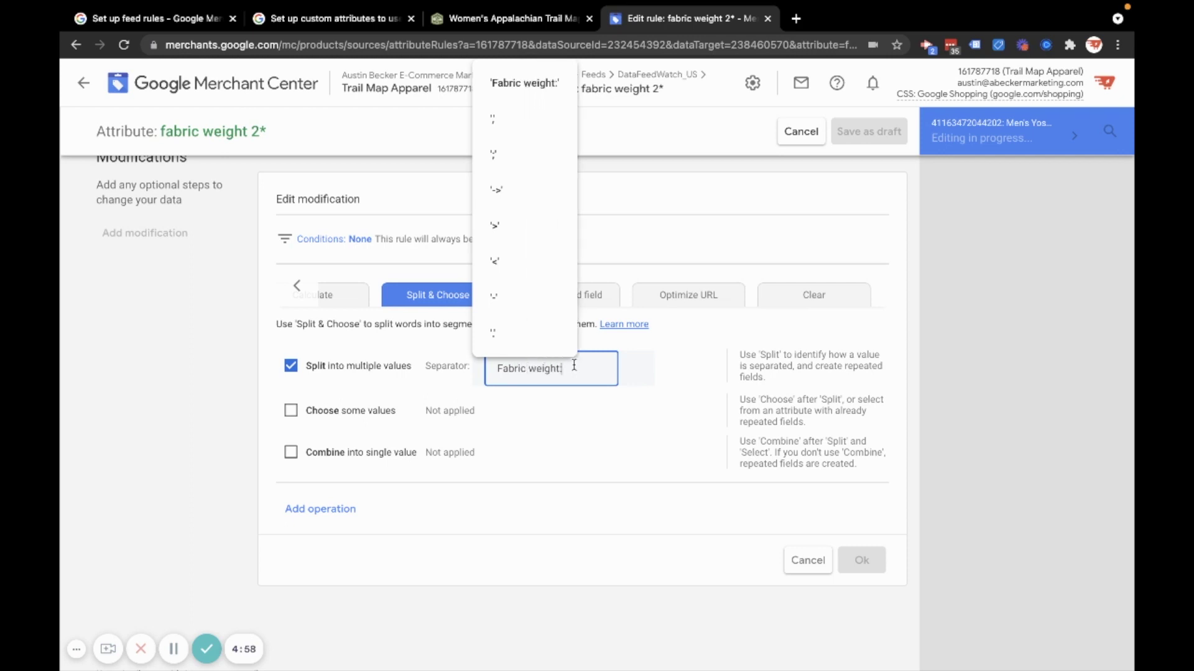
click(538, 91)
click(538, 90)
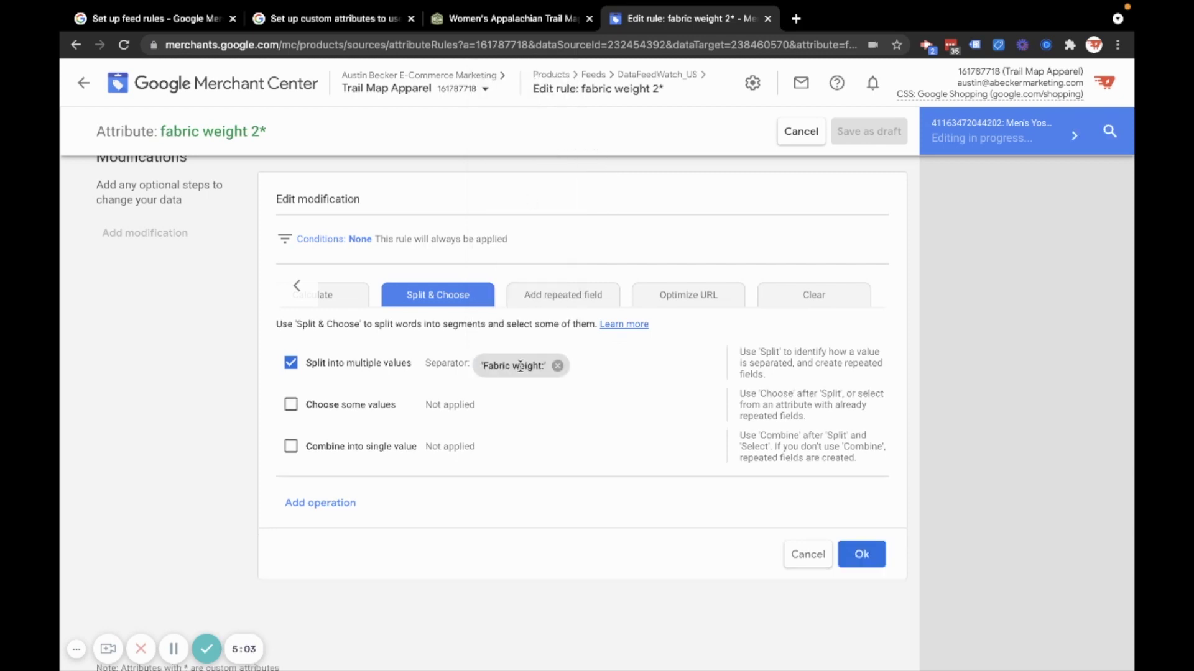
click(290, 406)
click(547, 411)
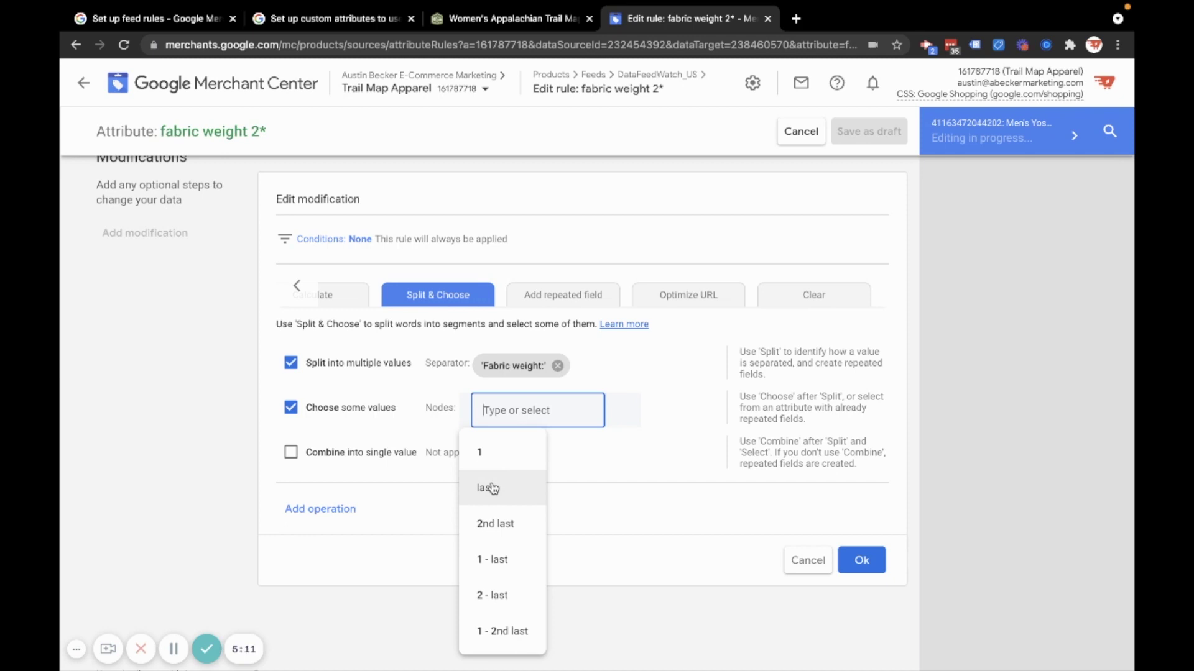
click(493, 489)
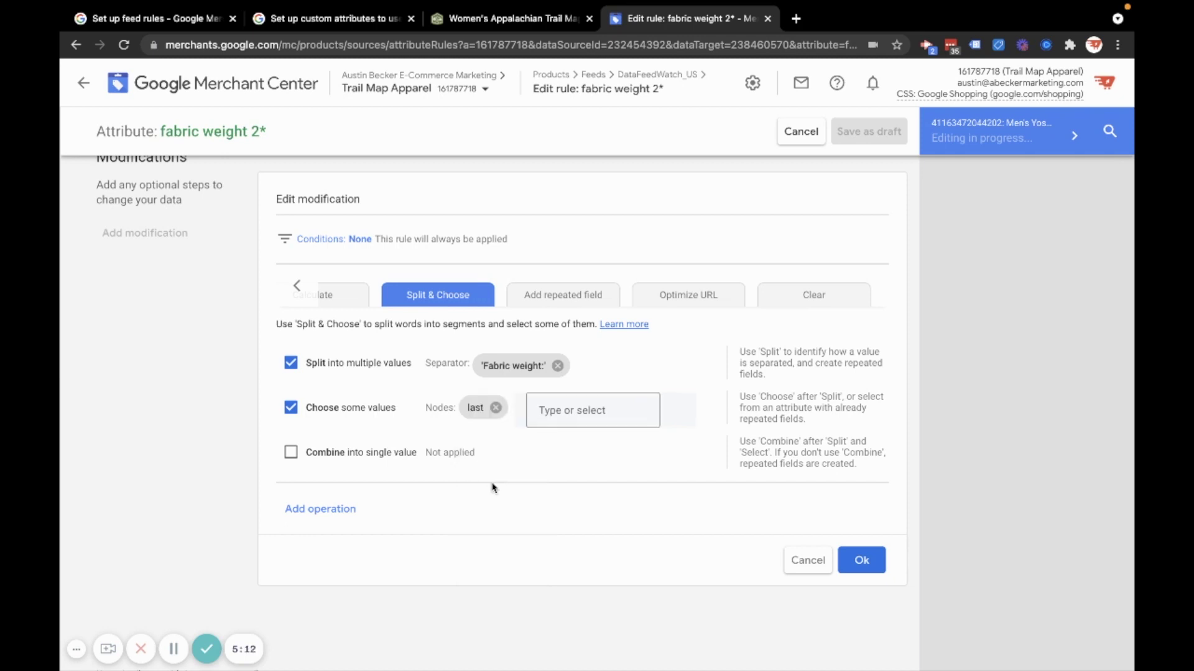
click(861, 560)
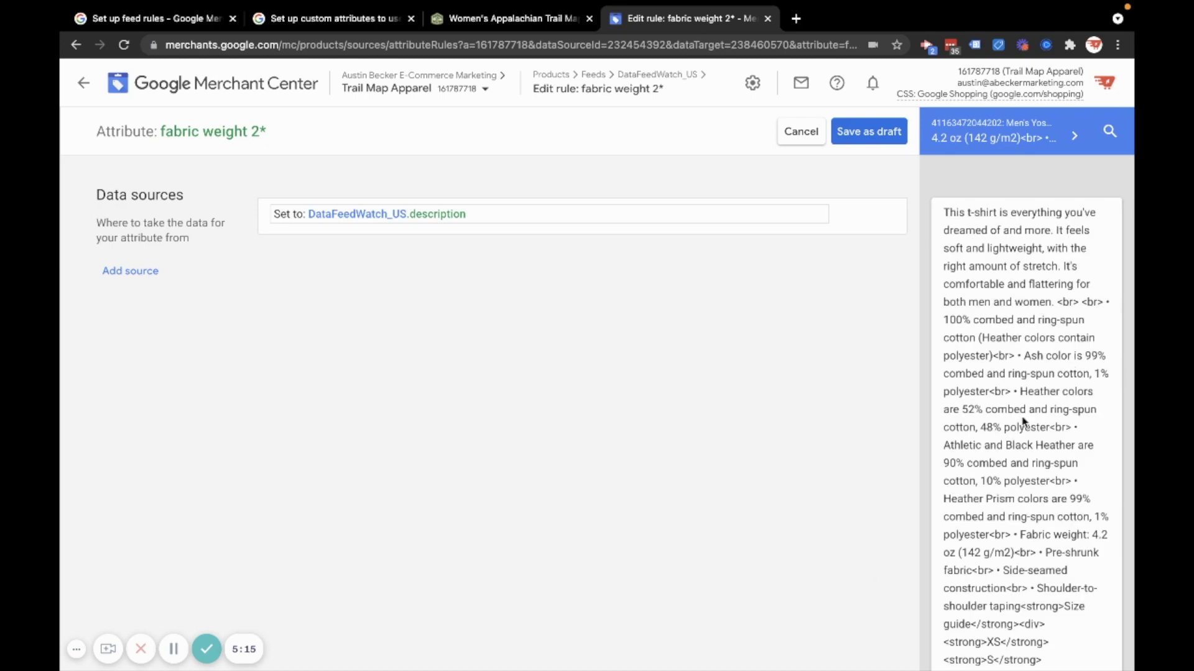
Compare the split preview with the 'Fabric weight:' text in the original description
scroll(1024, 421, down, 3)
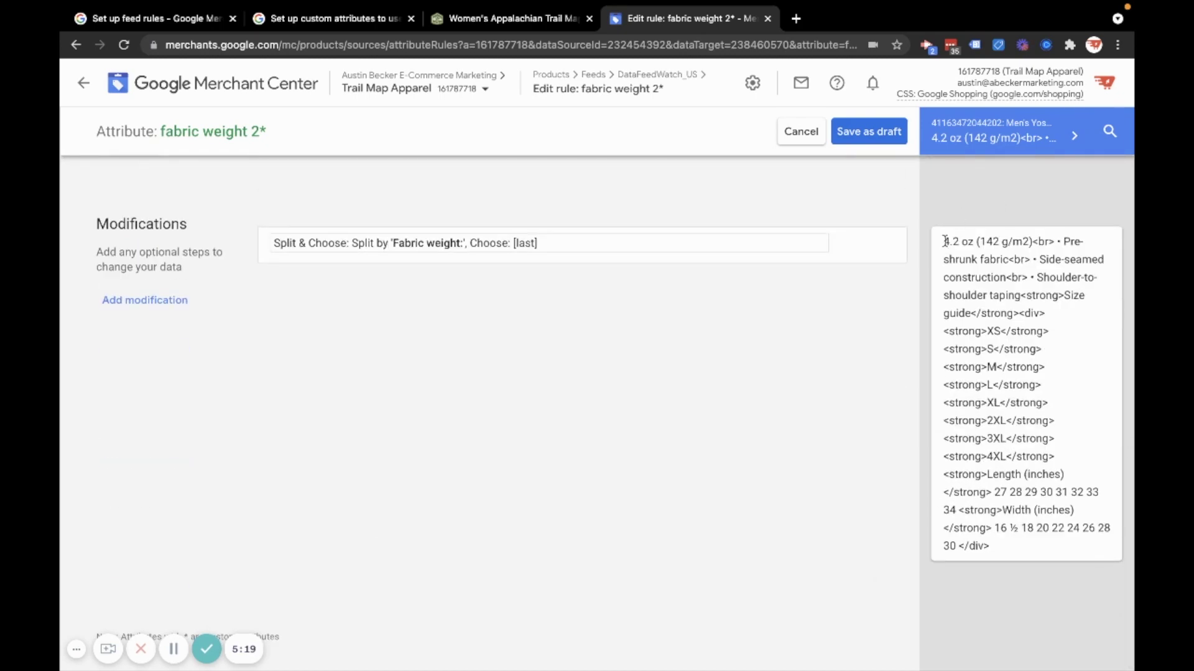
drag(944, 240, 1029, 572)
click(1024, 366)
scroll(1025, 371, up, 4)
scroll(1024, 371, up, 5)
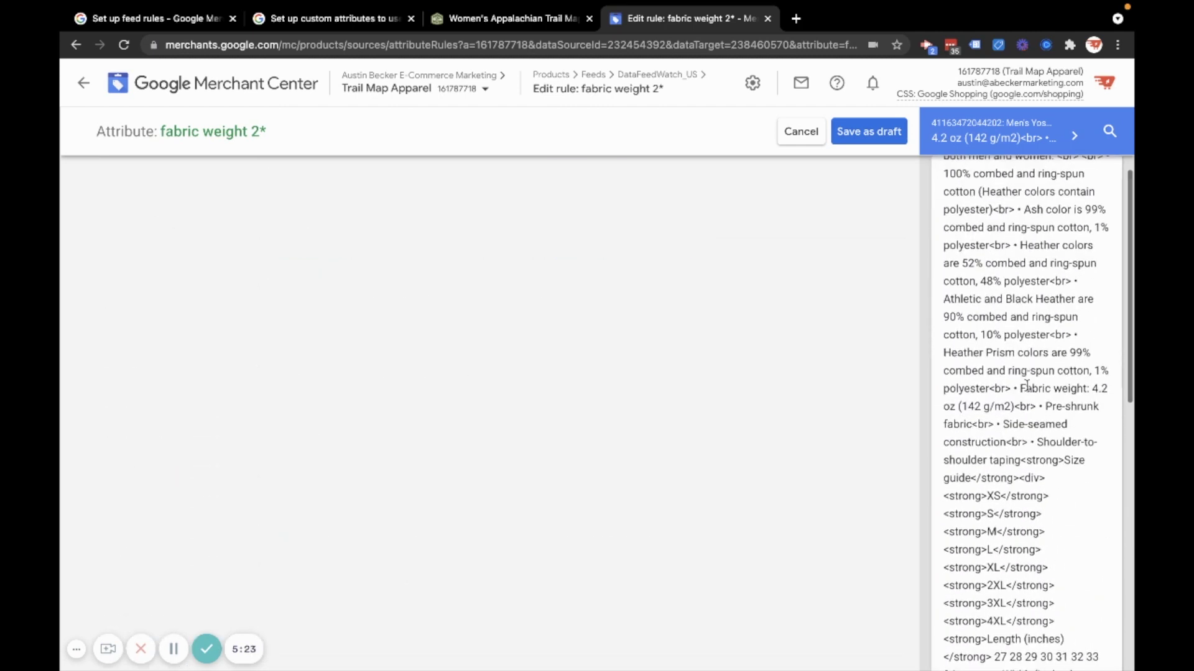
drag(1021, 389, 1094, 389)
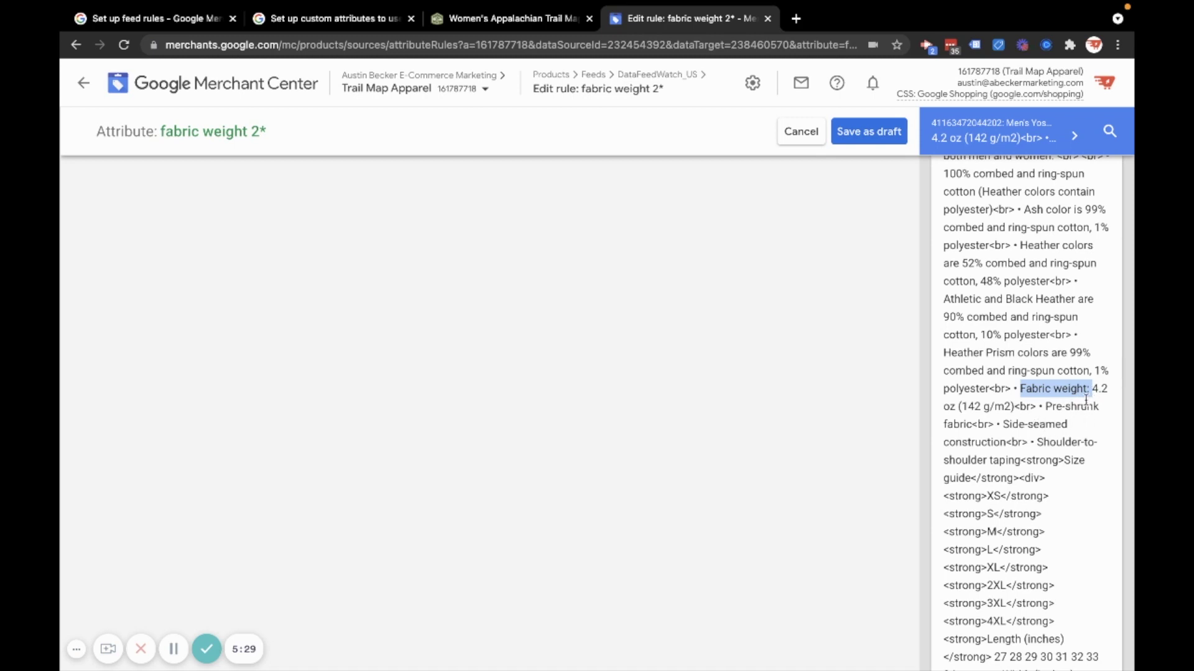
scroll(1087, 403, down, 8)
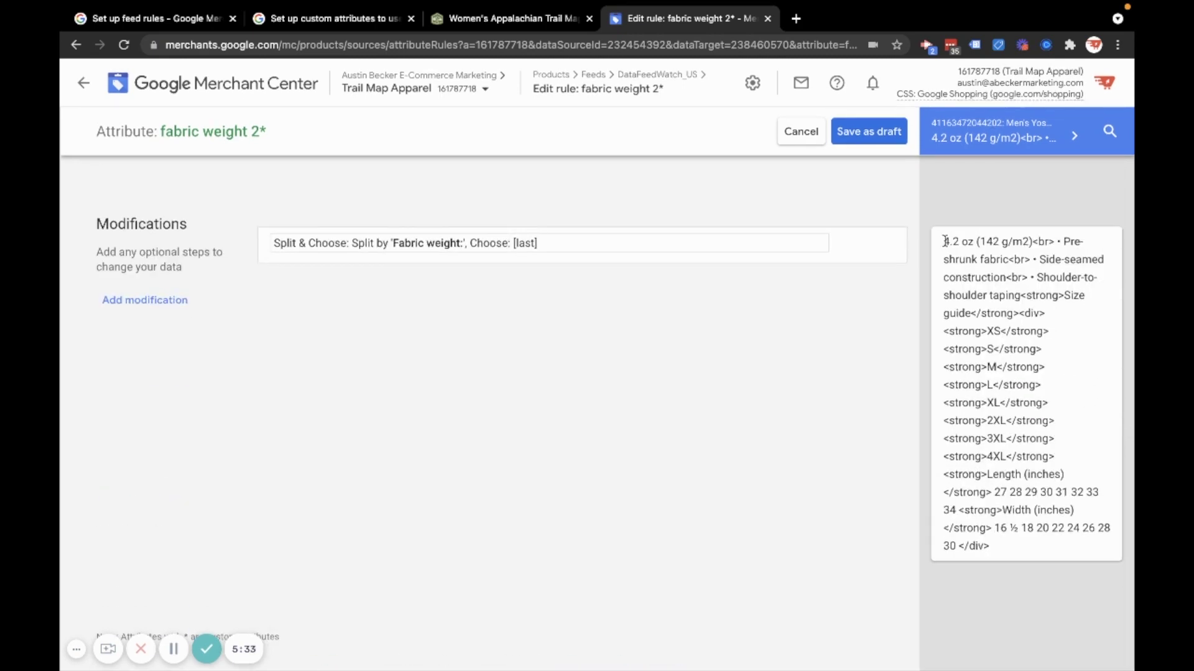
Verify the result now starts with '4.2 oz', then start a second modification
drag(943, 242, 1007, 551)
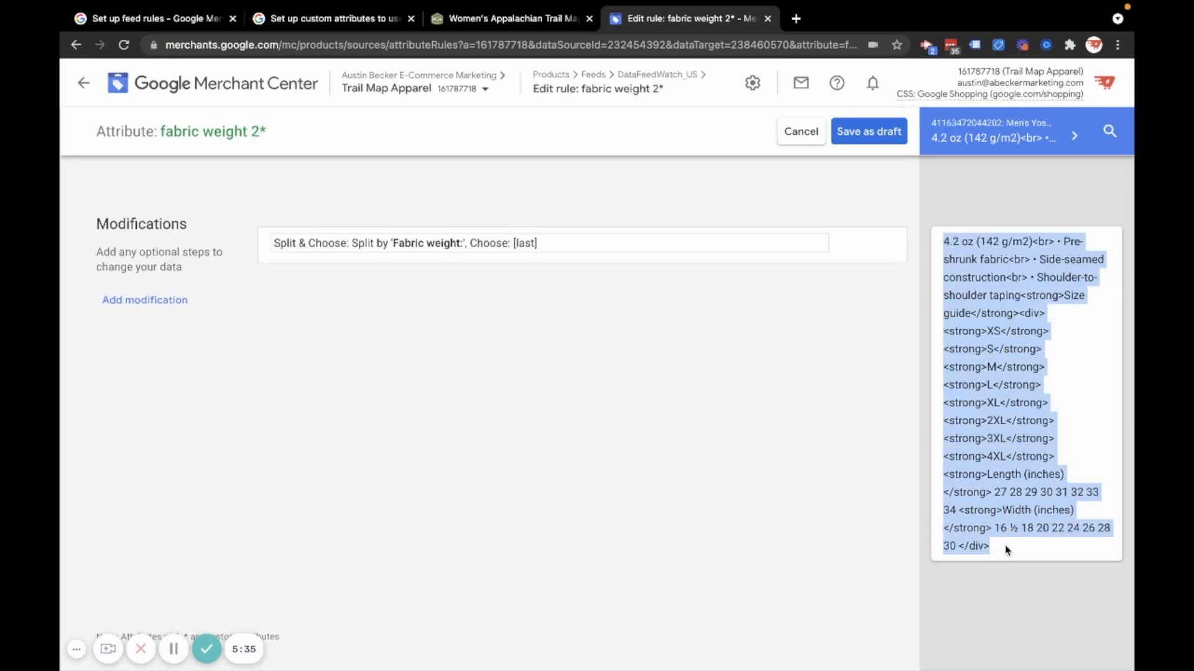
click(949, 249)
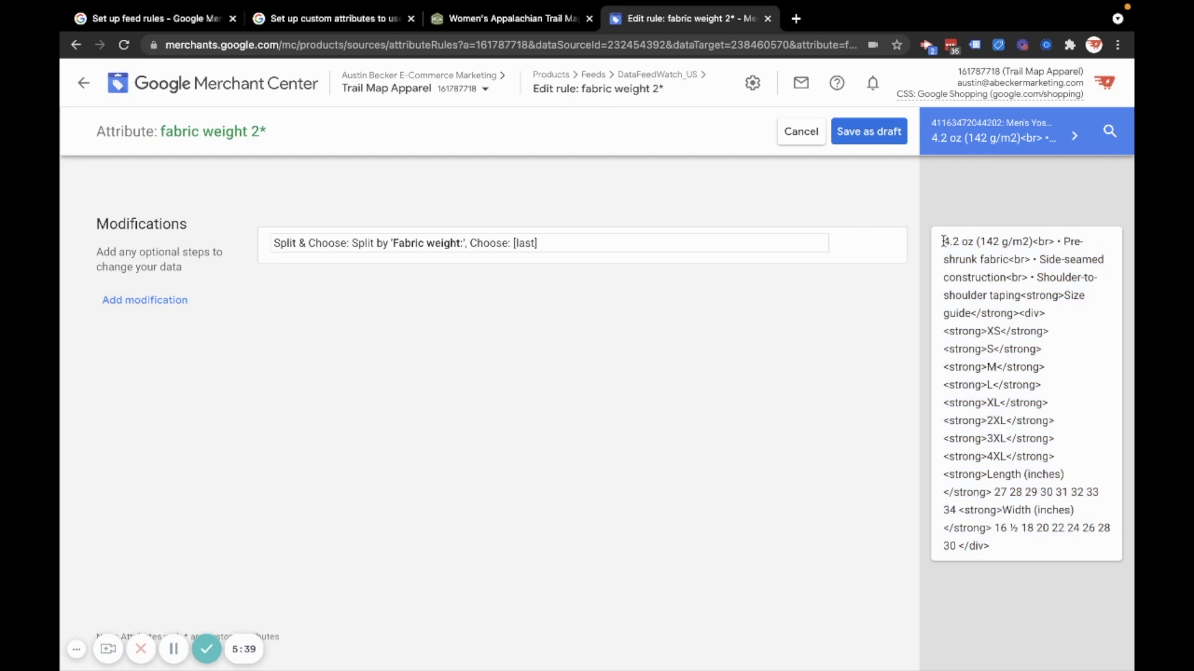
drag(943, 241, 999, 550)
click(992, 252)
drag(975, 244, 940, 248)
click(980, 263)
click(151, 306)
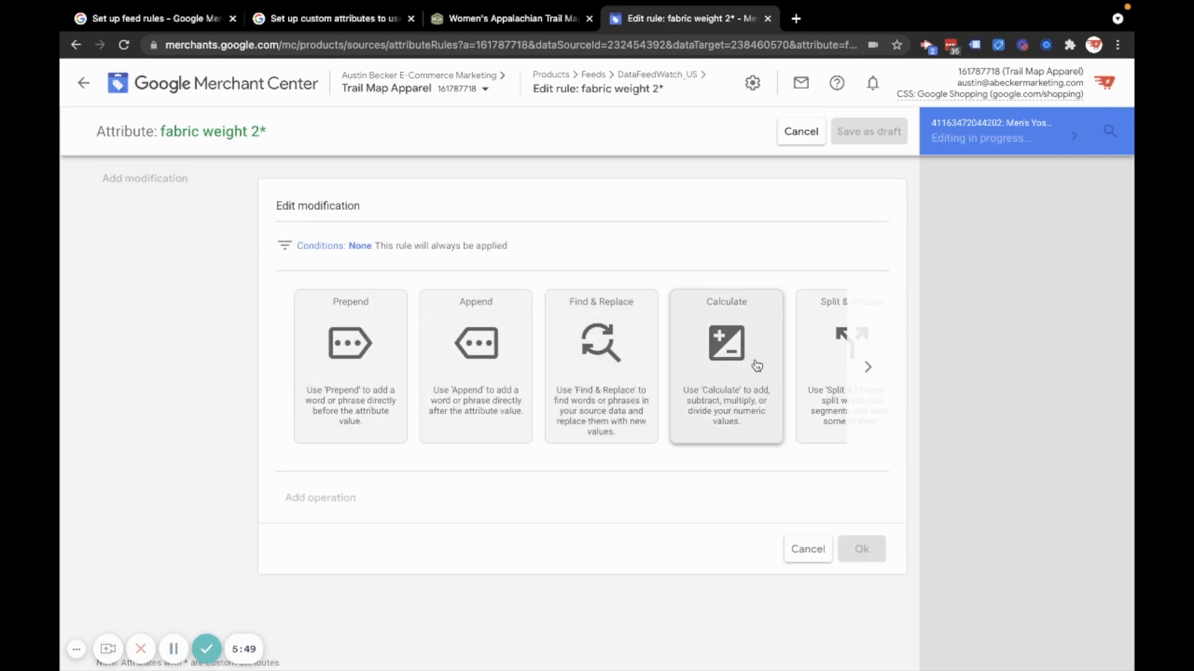
Add a Split & Choose modification splitting on 'oz' and keeping node 1
click(826, 354)
click(291, 369)
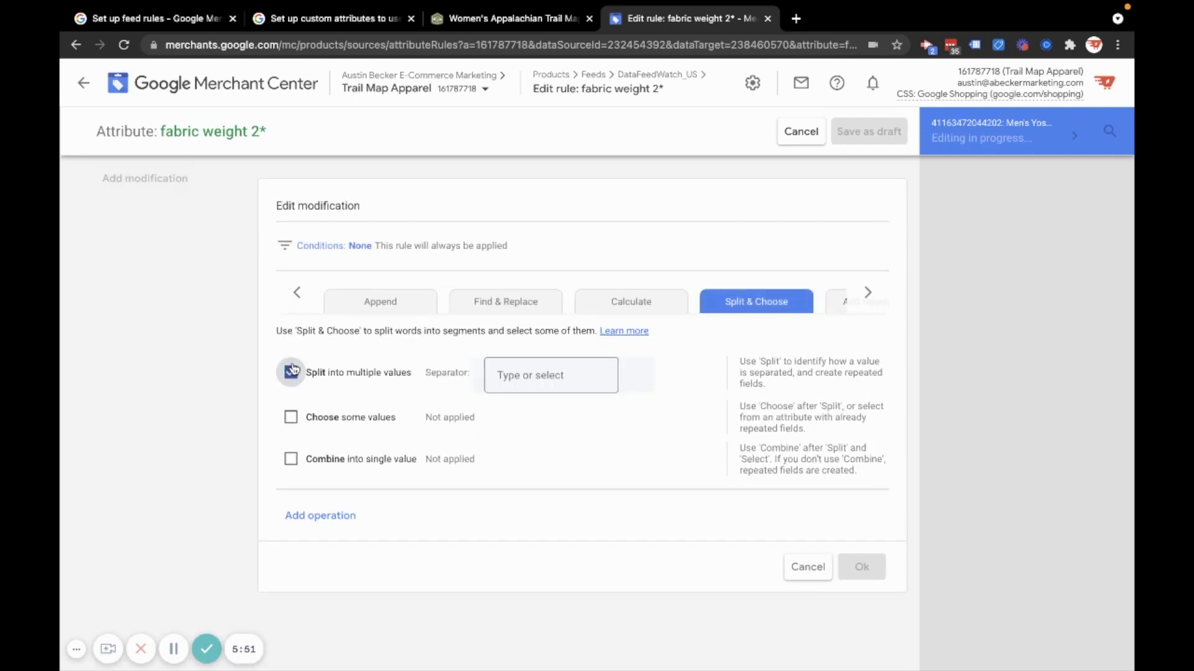
click(538, 371)
text(oz)
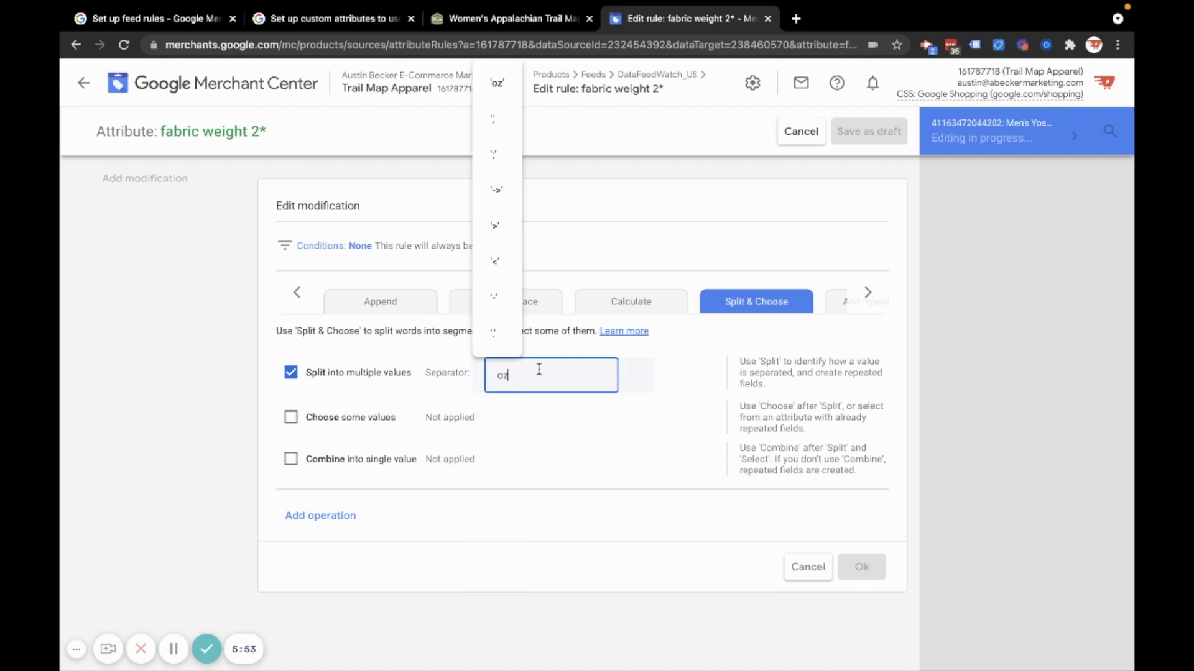
click(496, 84)
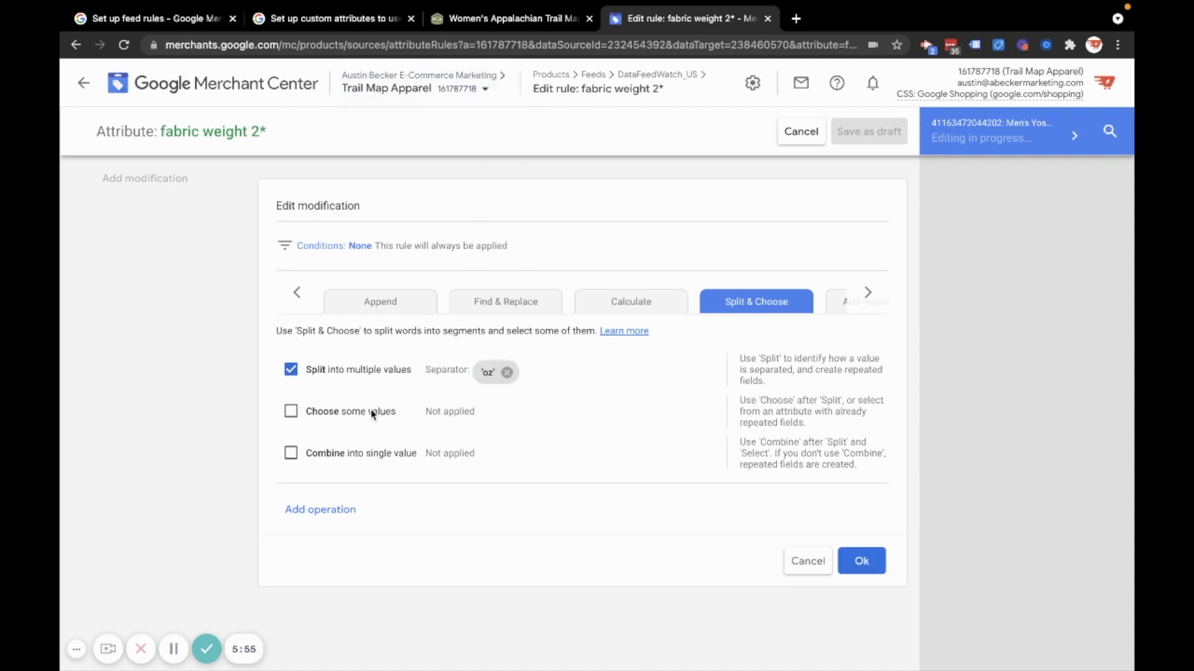
click(291, 415)
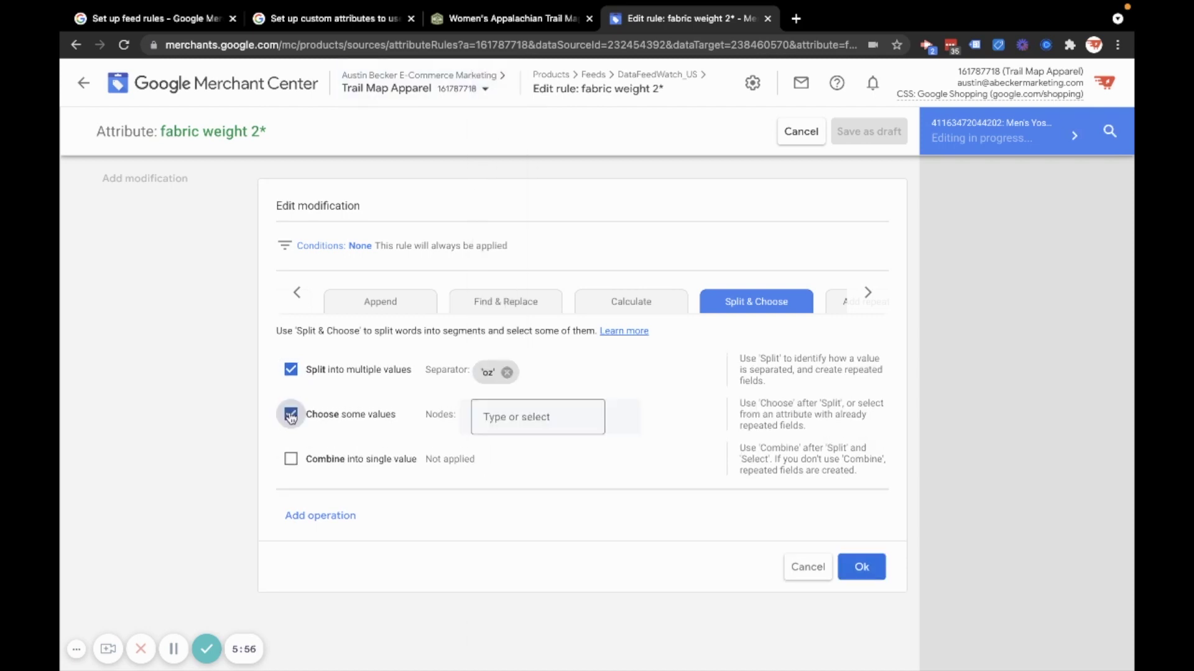
click(546, 415)
click(504, 462)
click(861, 566)
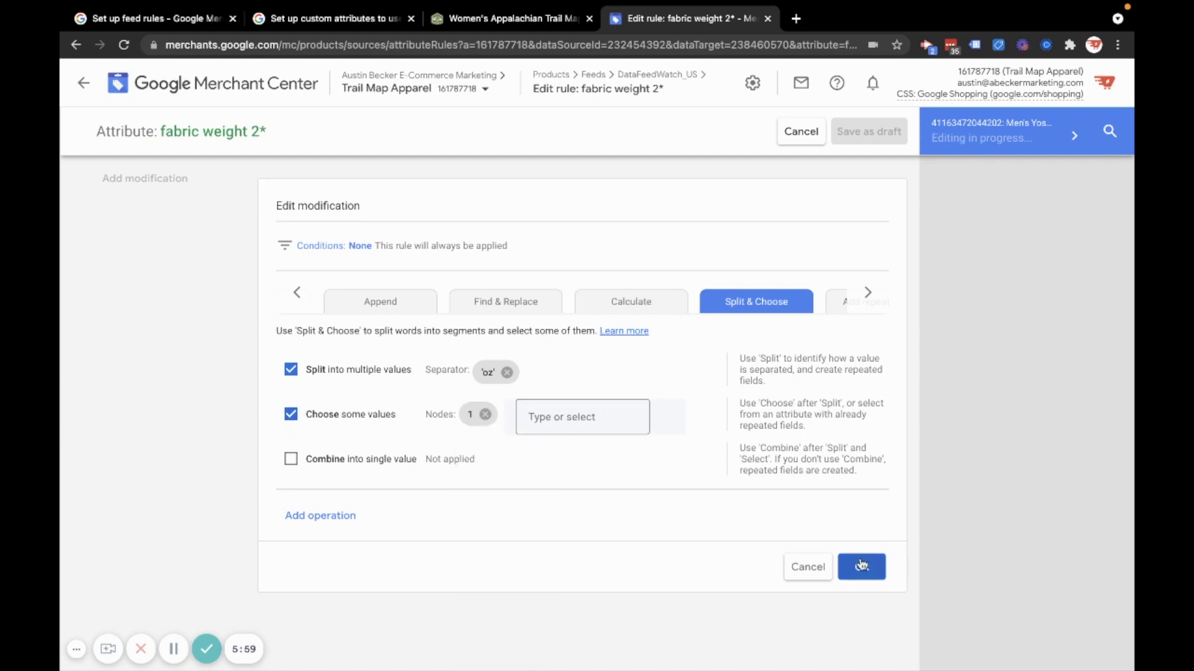
Inspect the preview's leading '4.2' and 'oz' text, then reopen the oz modification
scroll(981, 495, down, 10)
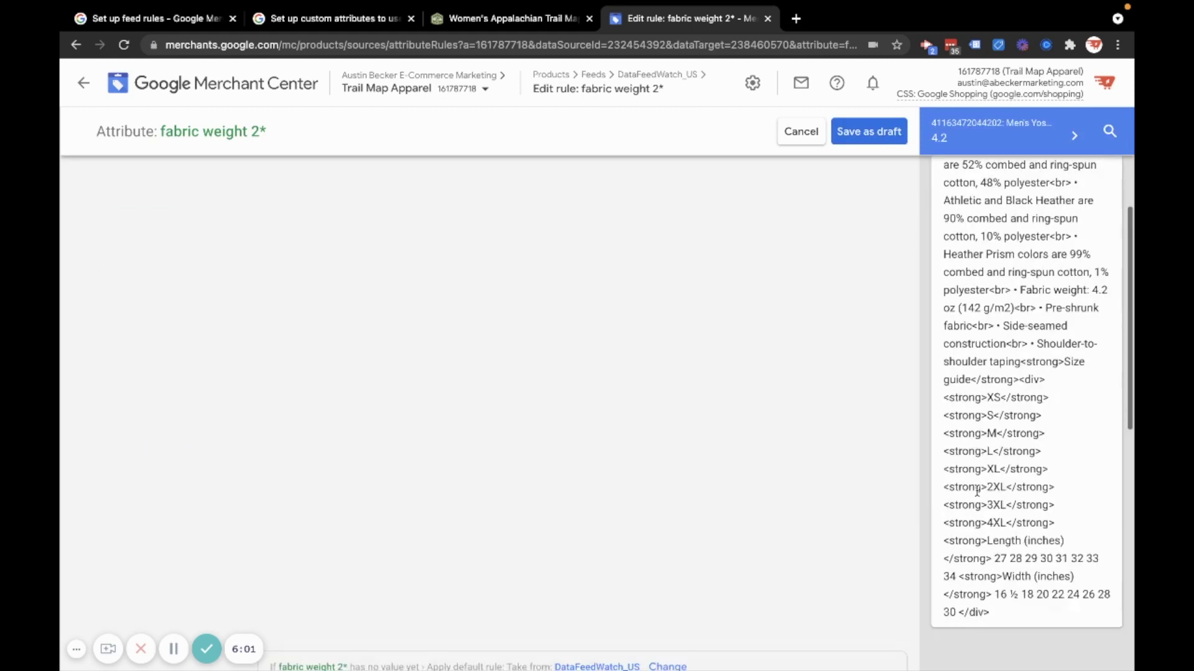
scroll(976, 491, up, 1)
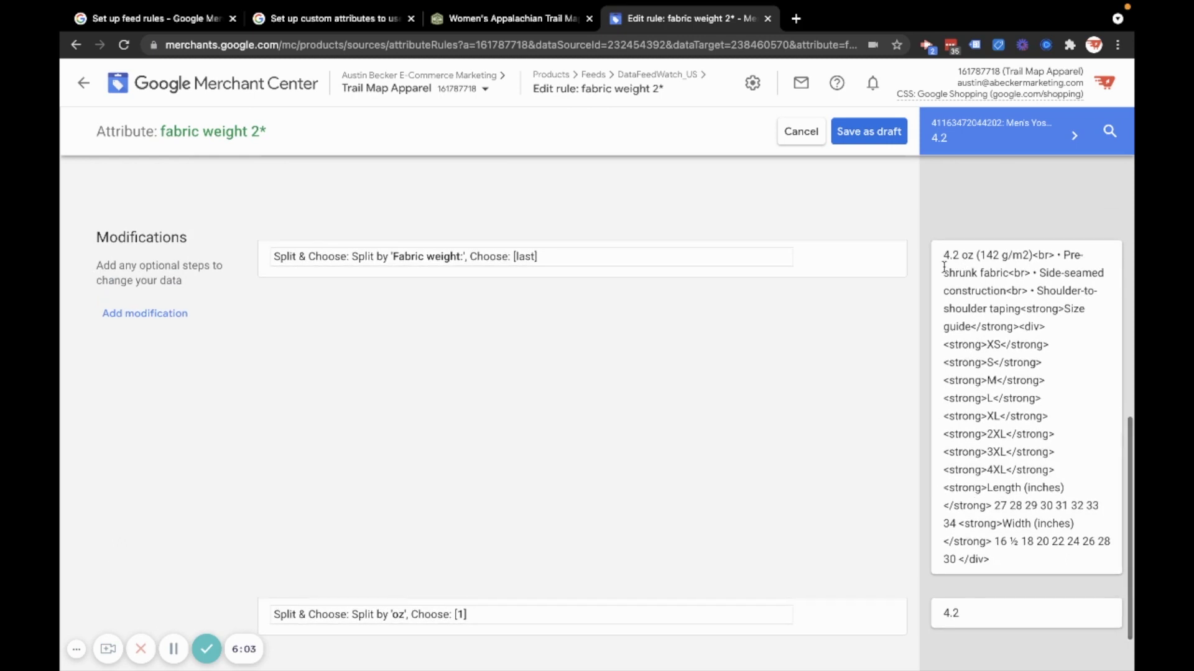
drag(942, 256, 1005, 567)
click(1005, 340)
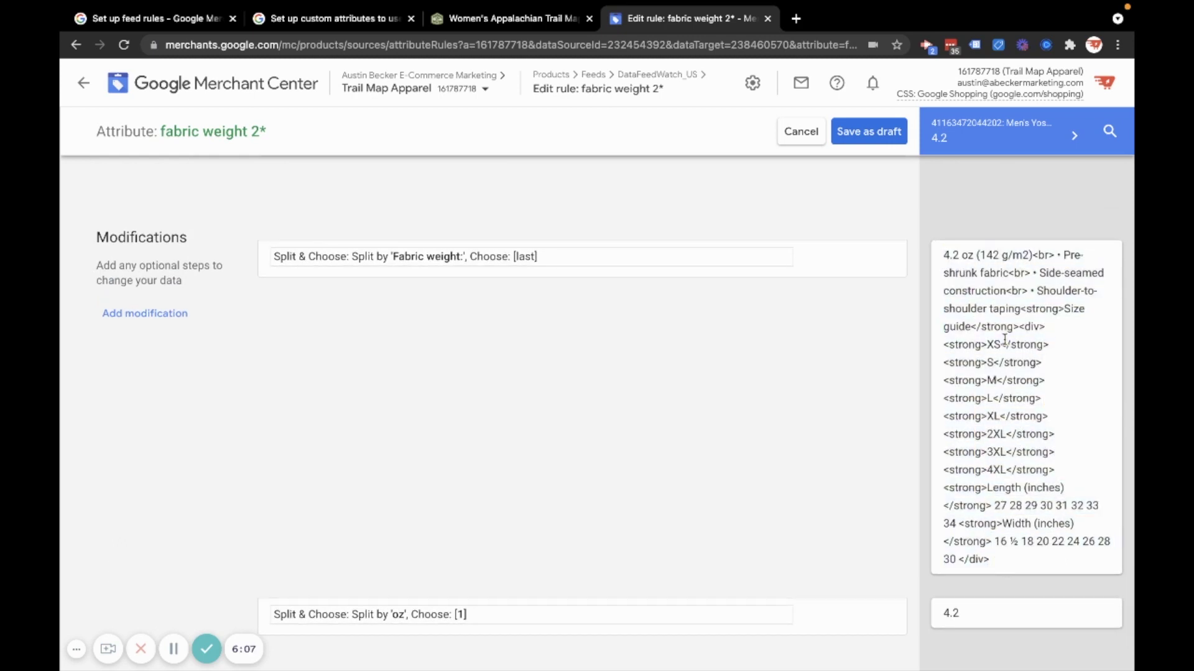
double_click(968, 255)
drag(973, 255, 939, 260)
click(951, 256)
double_click(966, 255)
click(965, 274)
drag(953, 256, 1002, 568)
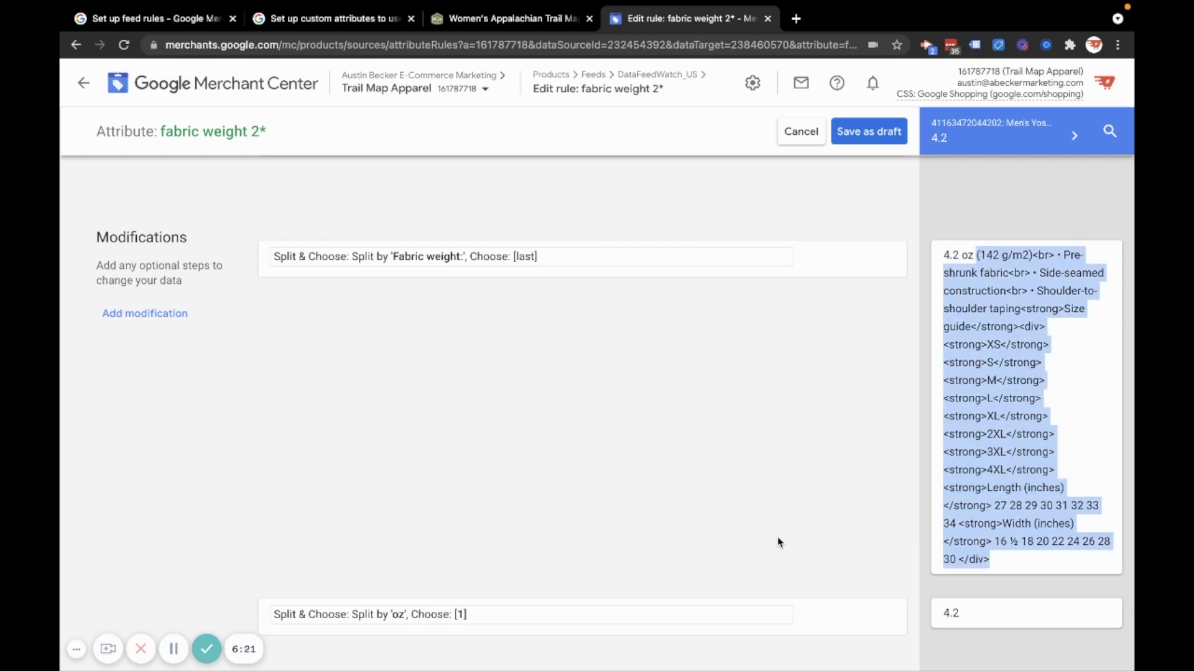
click(463, 614)
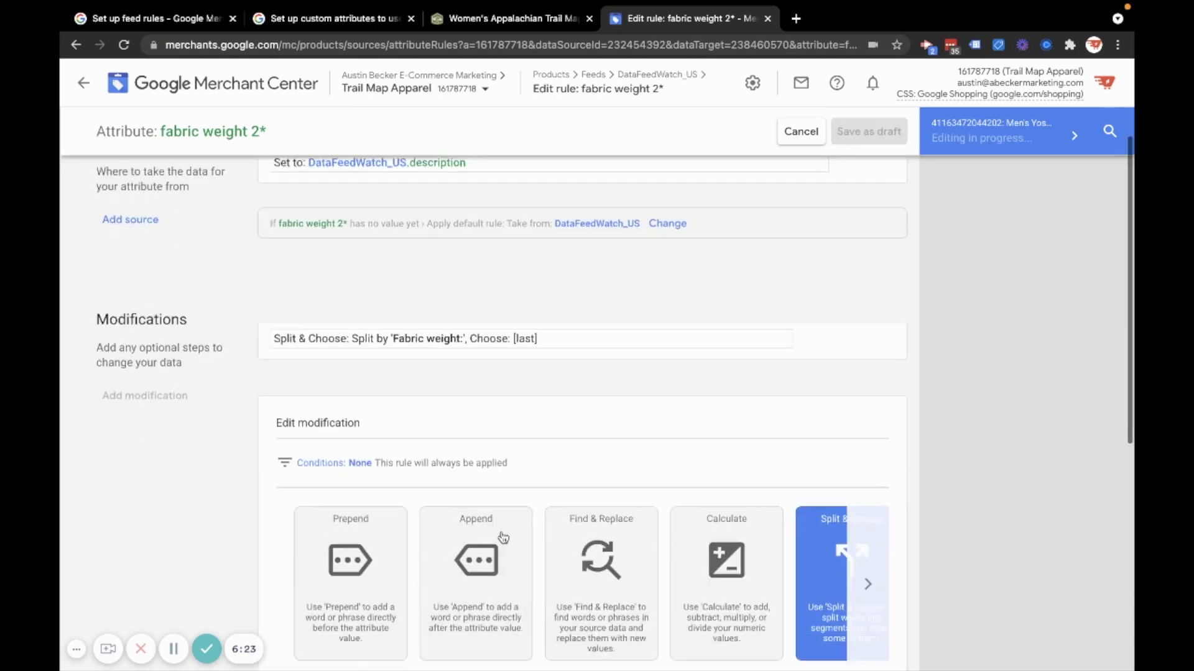
Change the 'oz' split to keep the last node and inspect the resulting preview text
scroll(503, 537, down, 6)
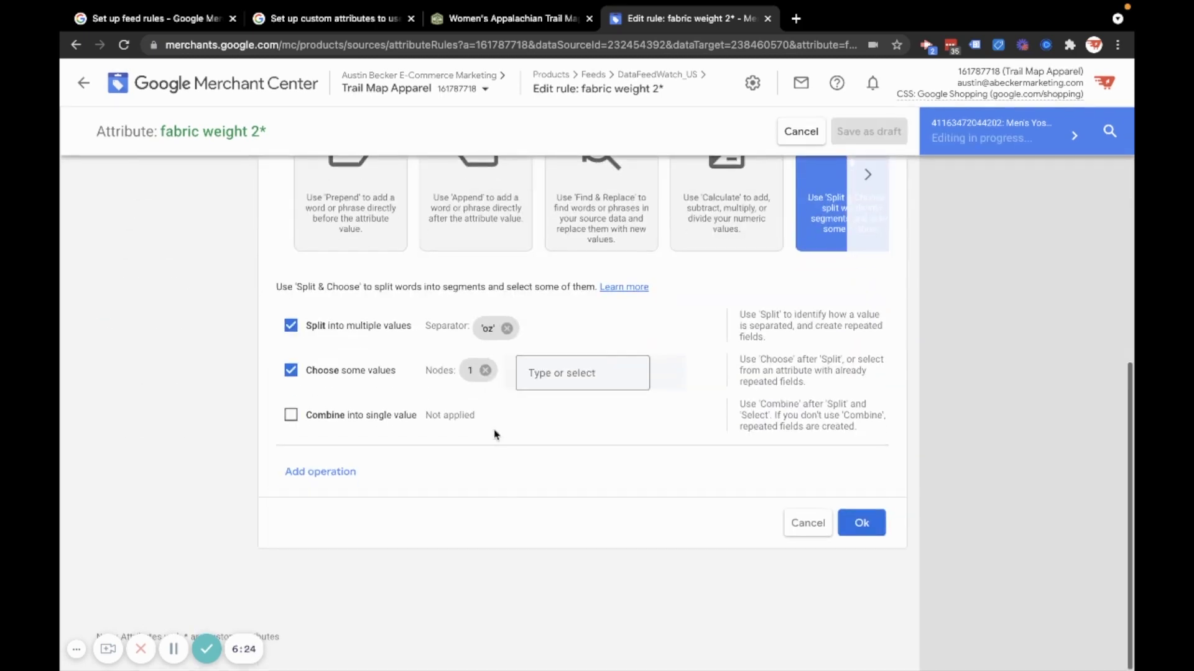
click(486, 373)
click(491, 373)
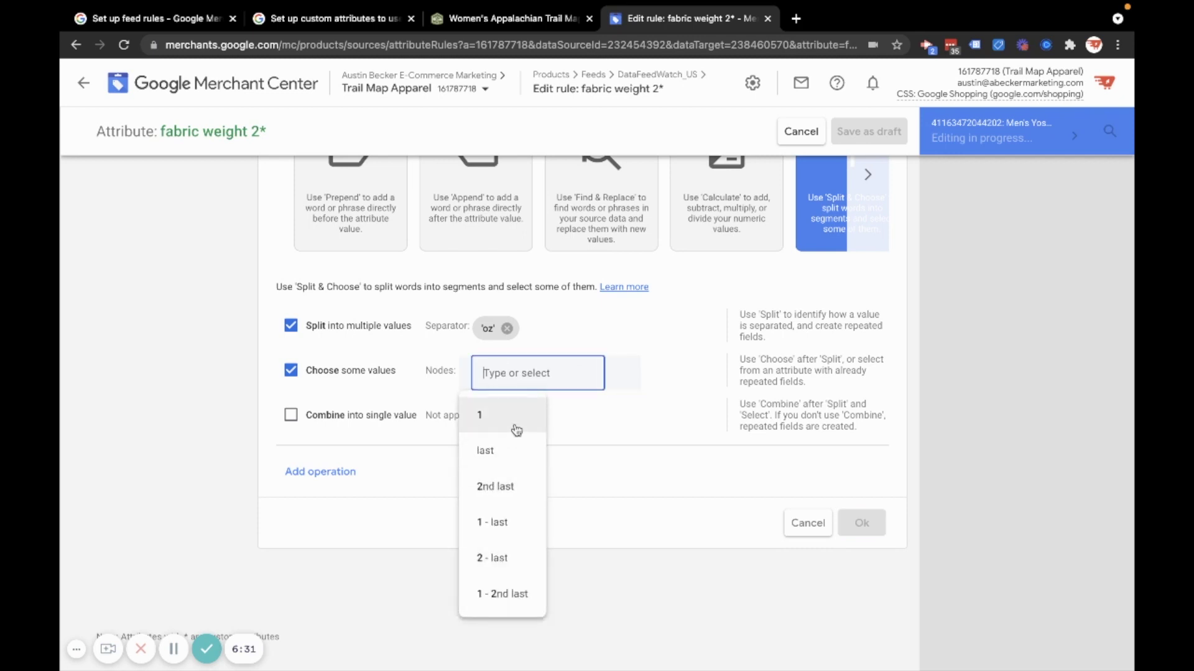
click(485, 452)
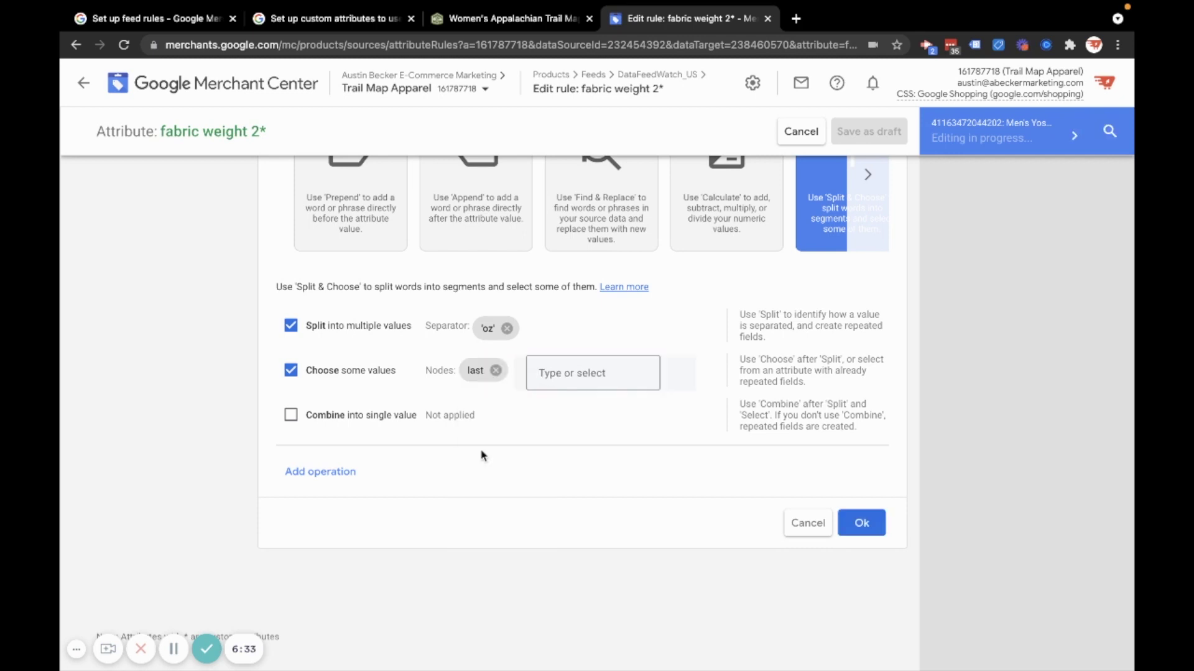
click(872, 527)
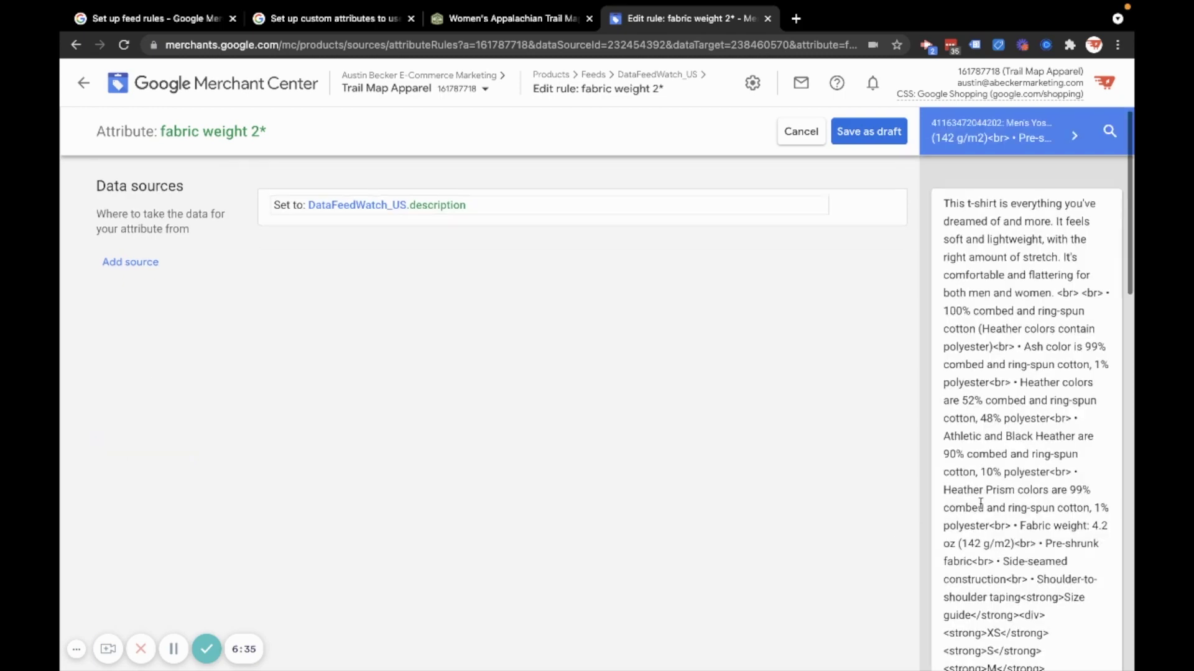
scroll(988, 500, down, 5)
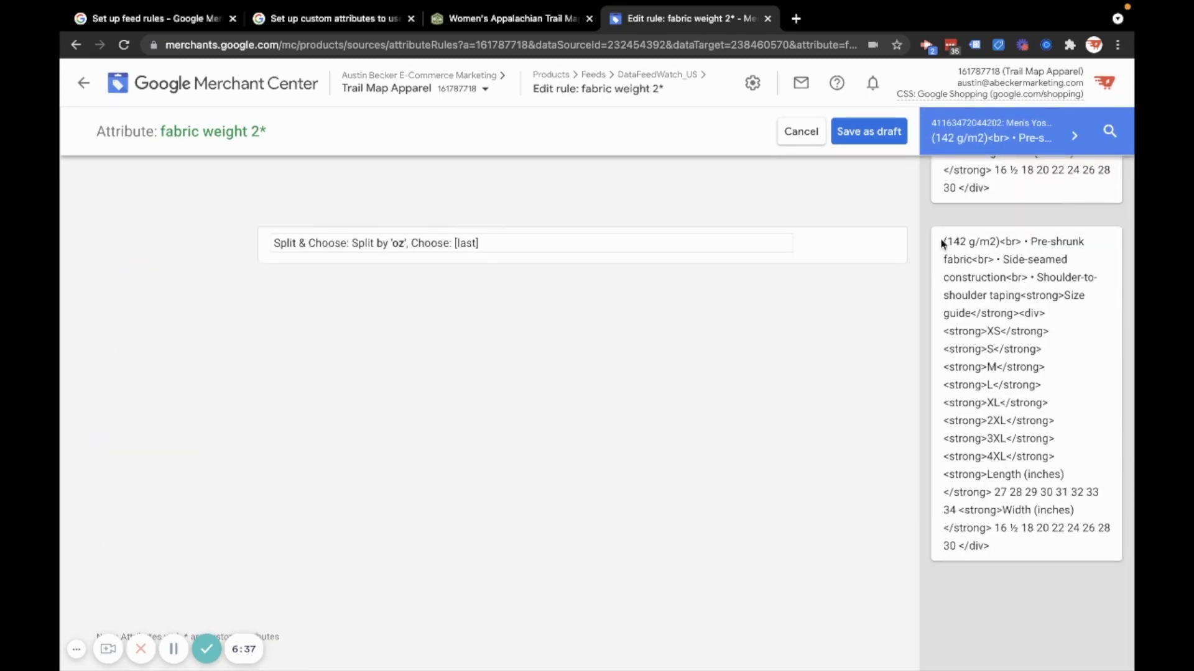
drag(943, 241, 1008, 551)
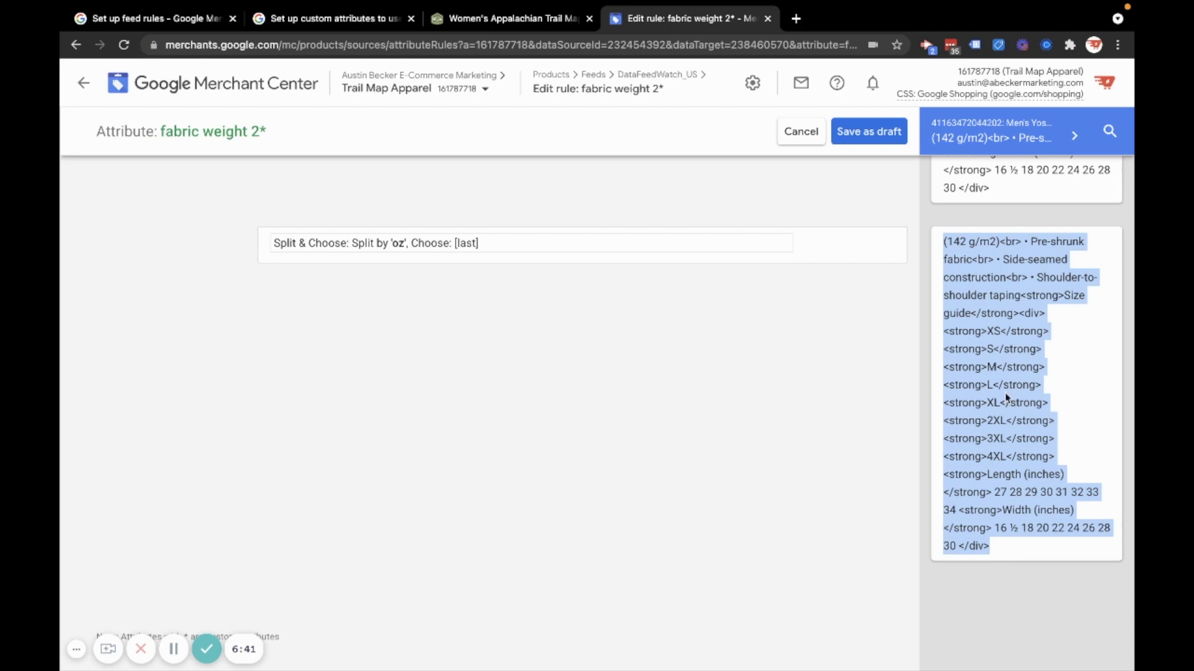
scroll(1004, 393, up, 6)
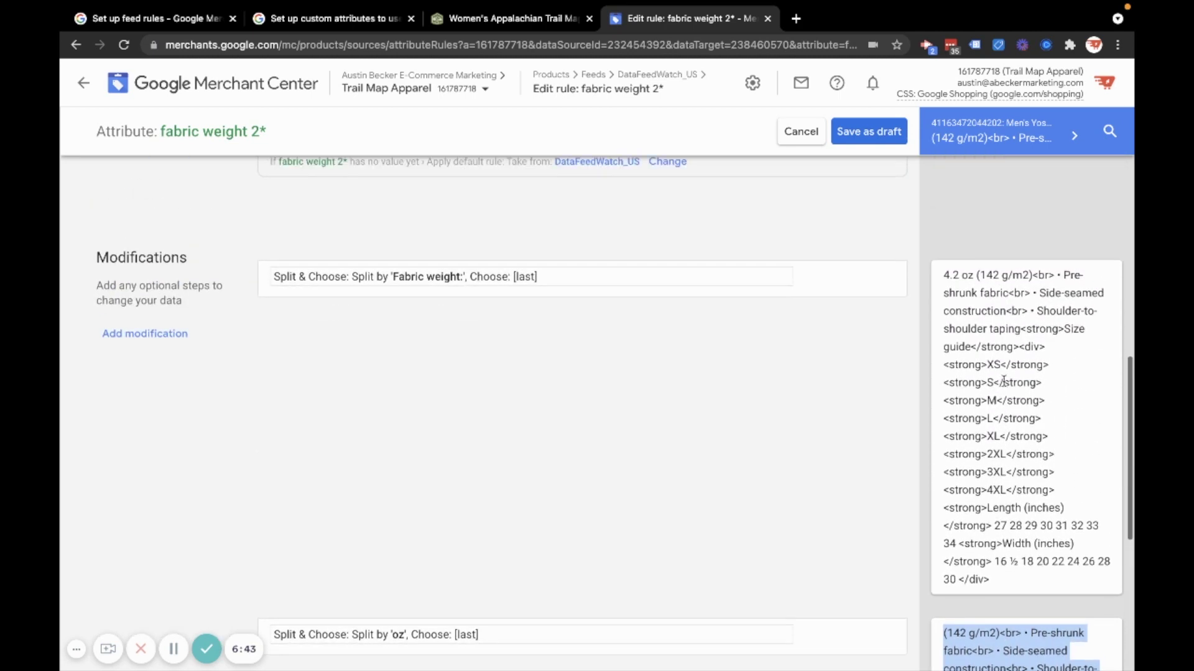
click(968, 276)
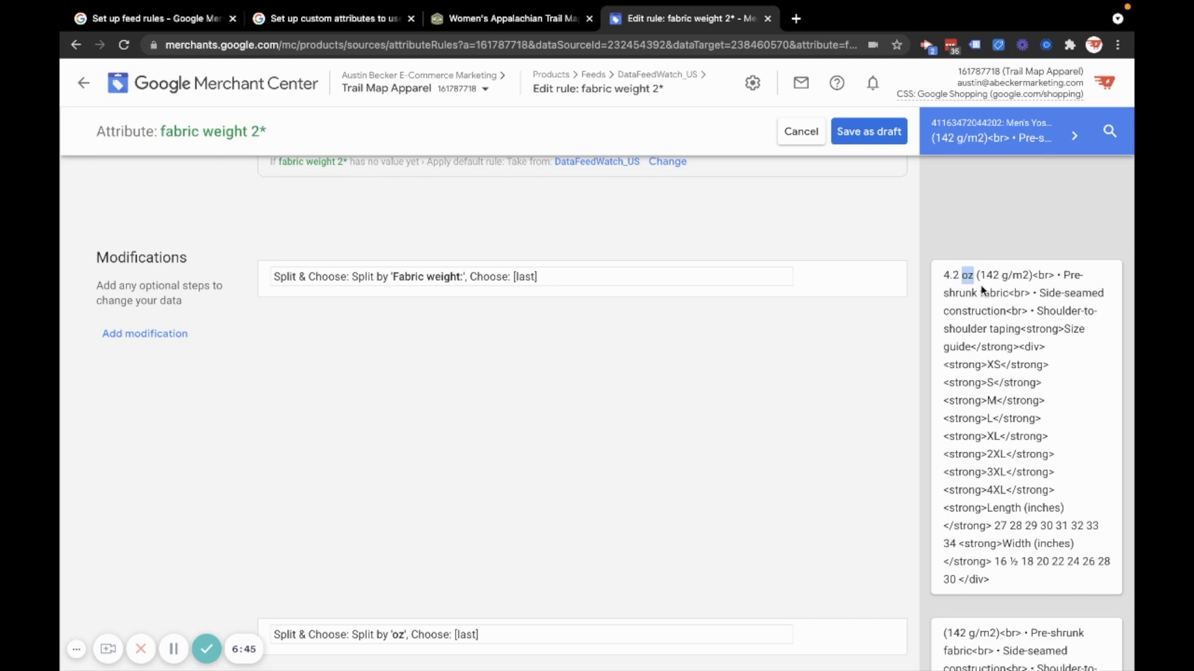
click(1014, 328)
drag(976, 276, 1034, 596)
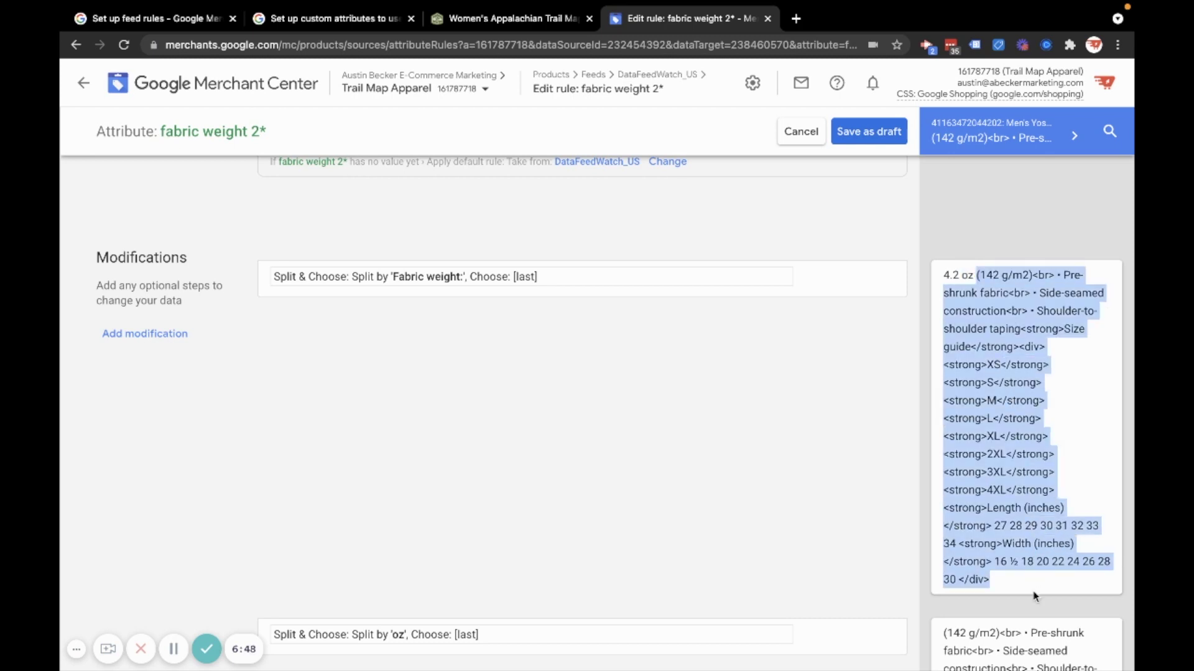
click(1027, 499)
scroll(979, 379, down, 5)
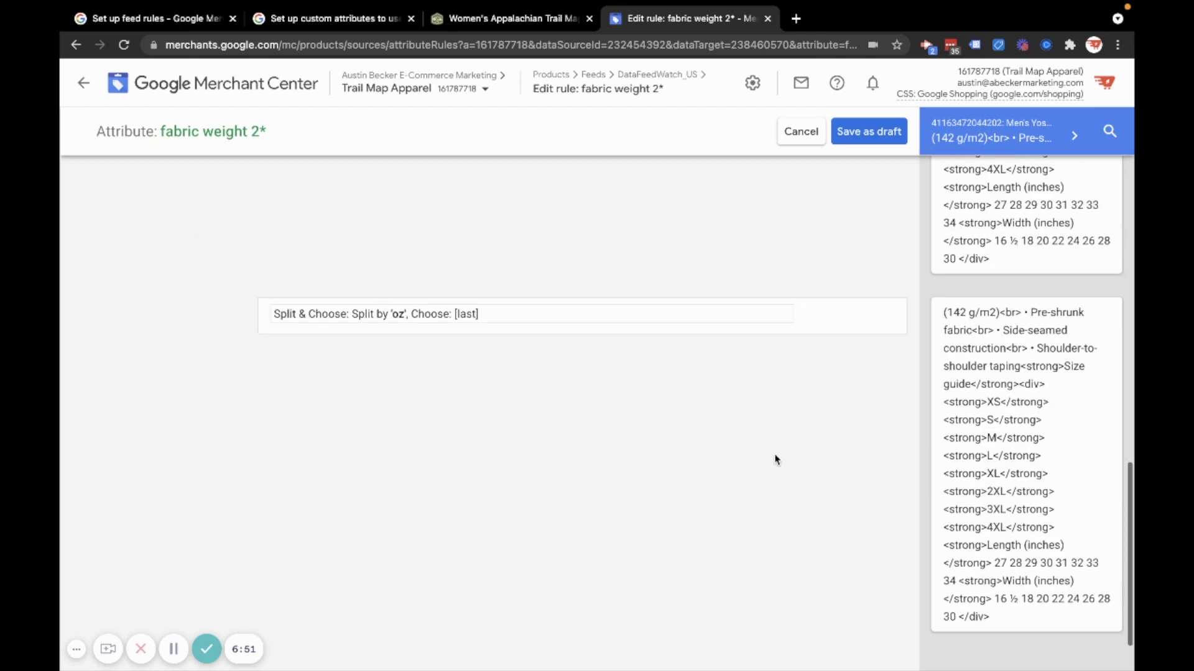
scroll(777, 461, down, 1)
Set the 'oz' split back to node 1 and confirm the preview shows 4.2
click(740, 243)
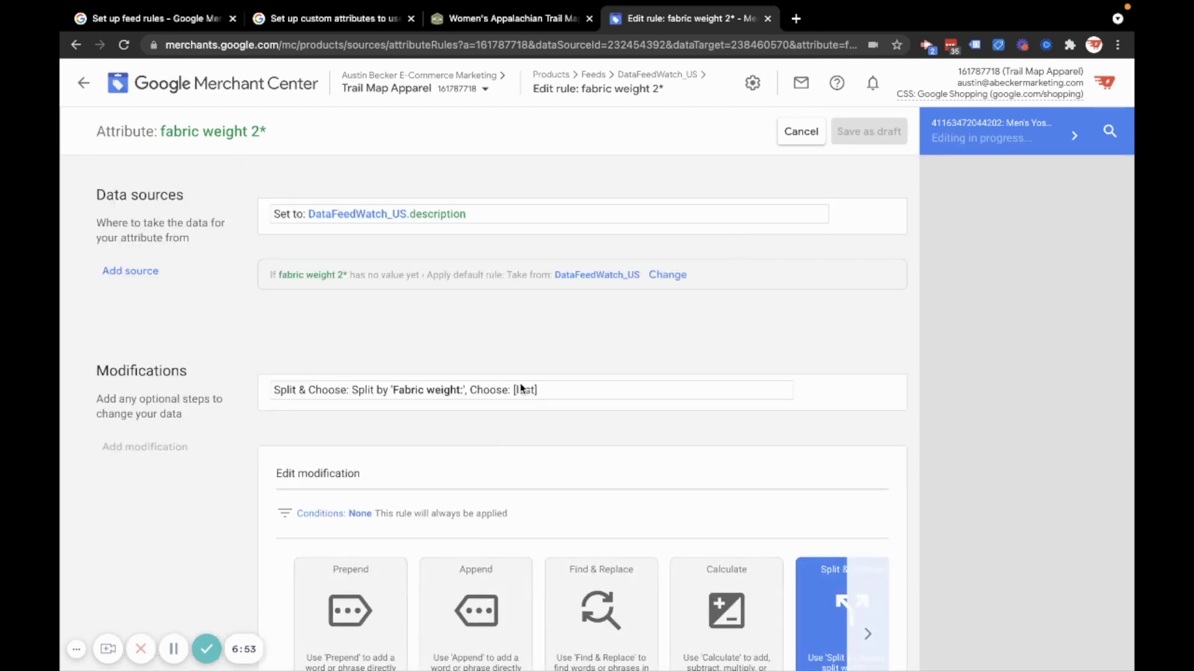
scroll(520, 383, down, 7)
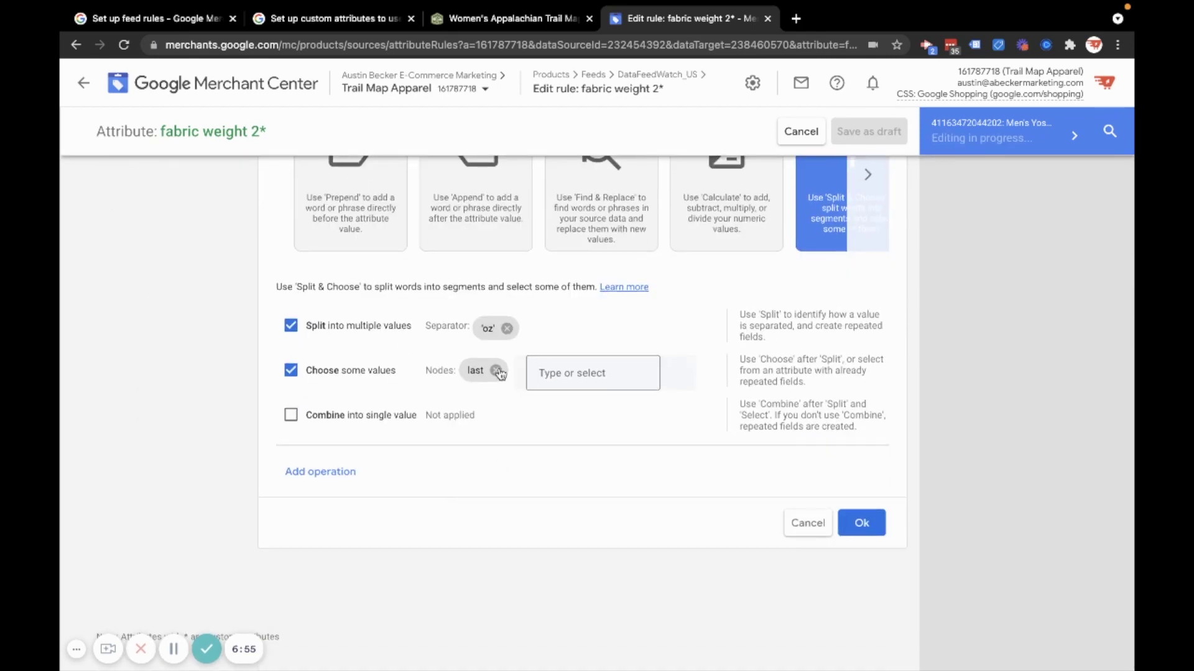
click(497, 372)
click(489, 373)
click(485, 409)
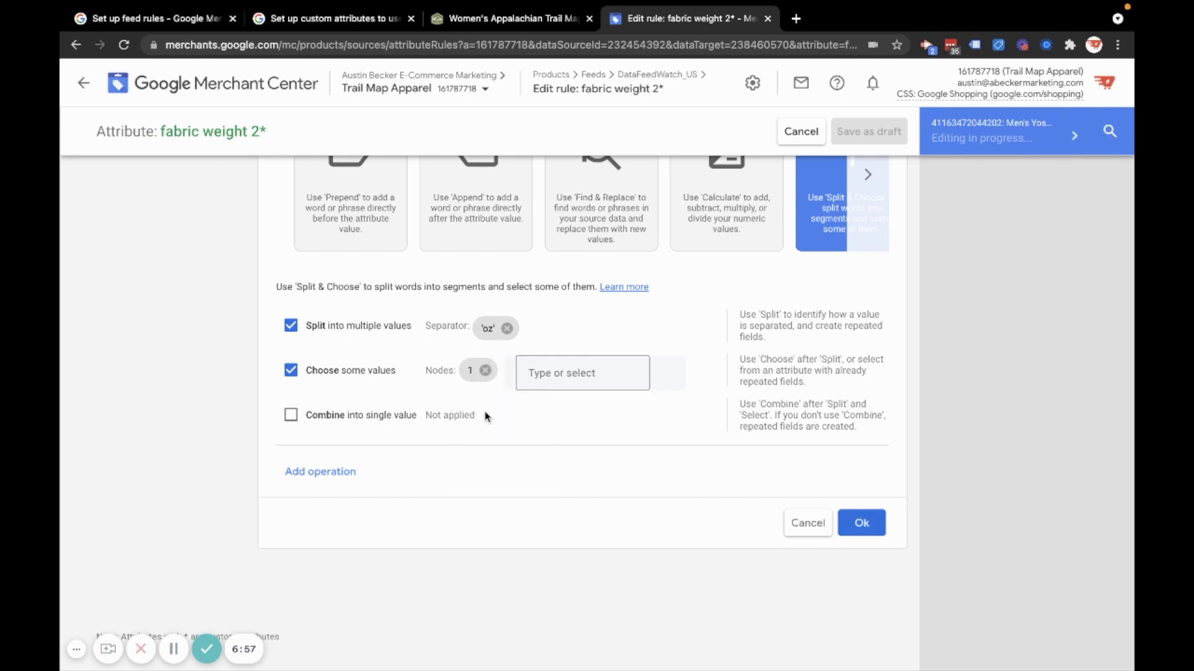
click(862, 524)
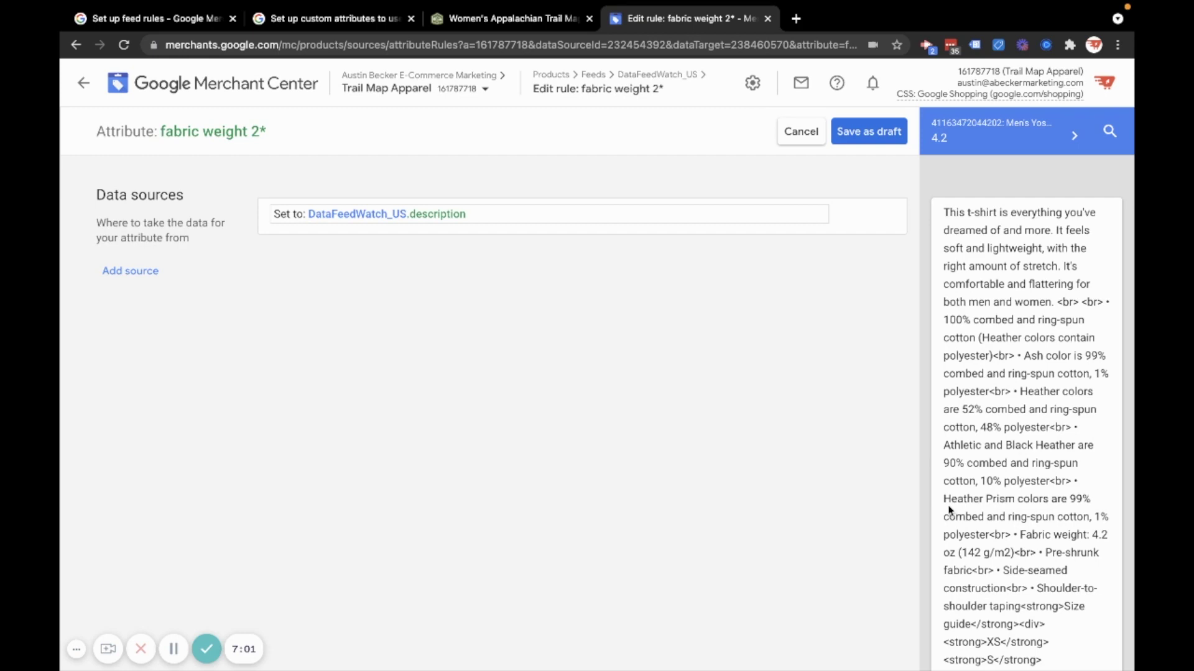
scroll(1042, 498, down, 8)
drag(967, 544, 942, 541)
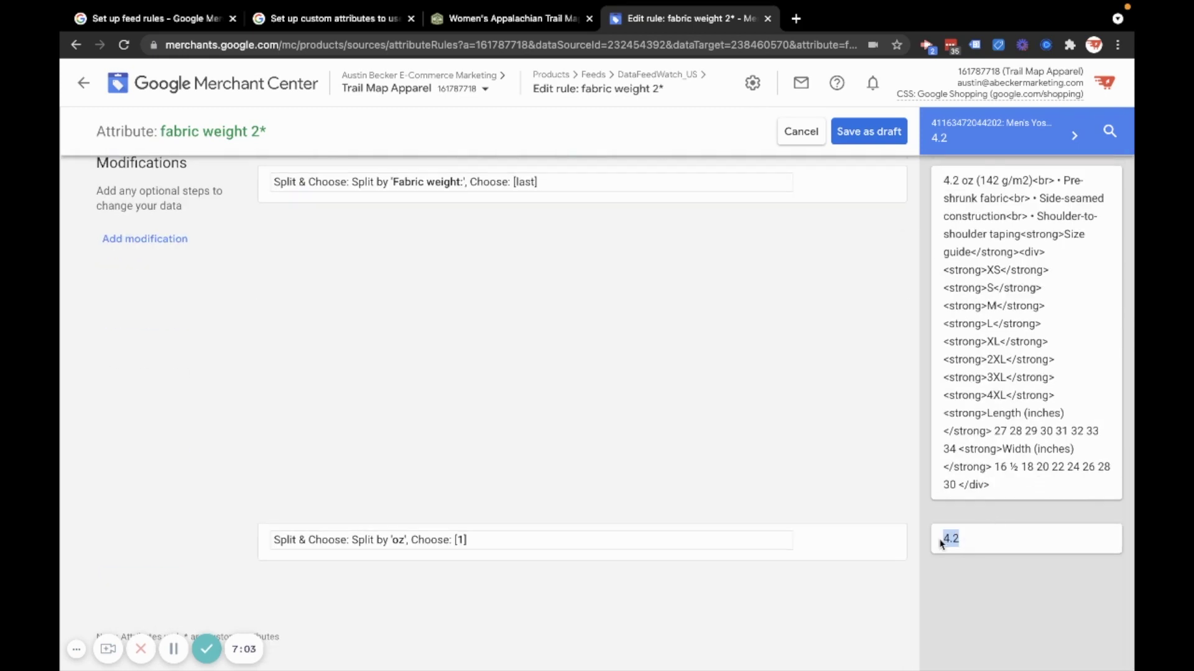
scroll(983, 356, up, 1)
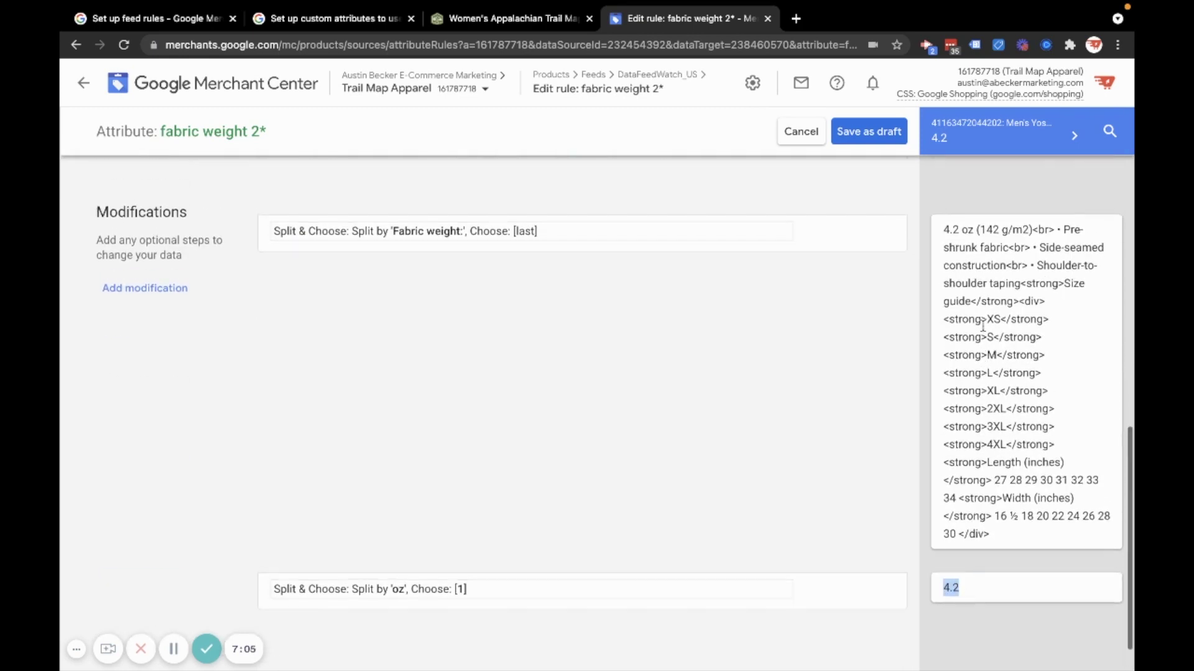
click(972, 231)
double_click(968, 232)
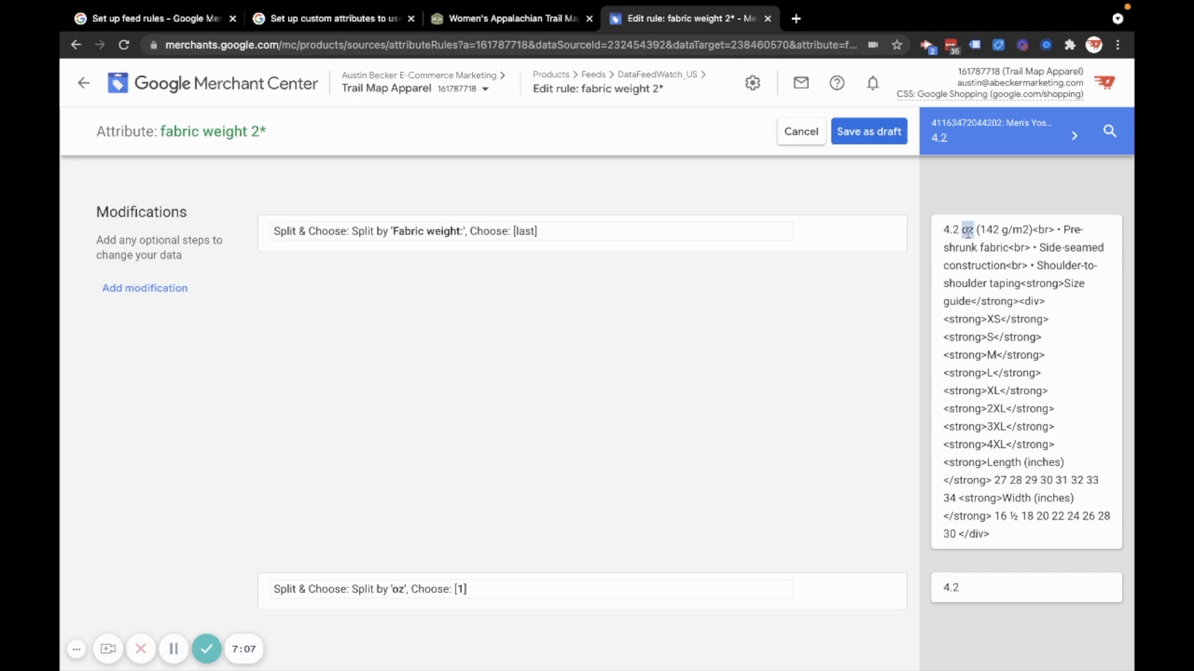
scroll(971, 373, down, 1)
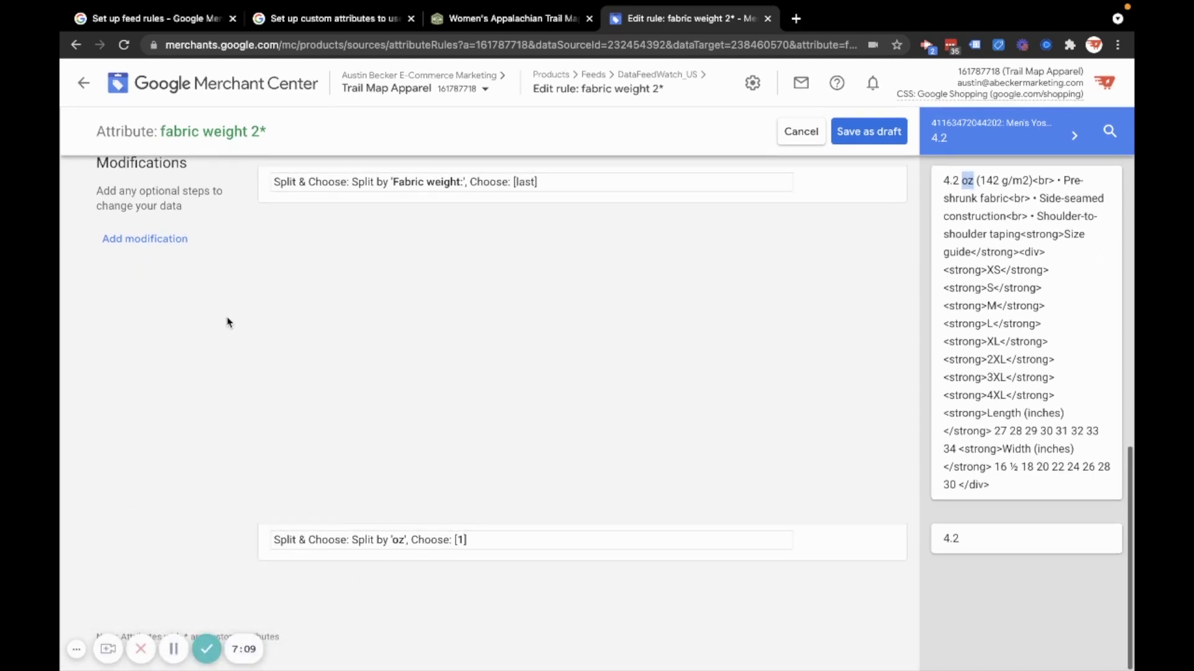
Add a Prepend modification with 'Fabric Weight: ' so the preview shows 'Fabric Weight: 4.2'
click(163, 250)
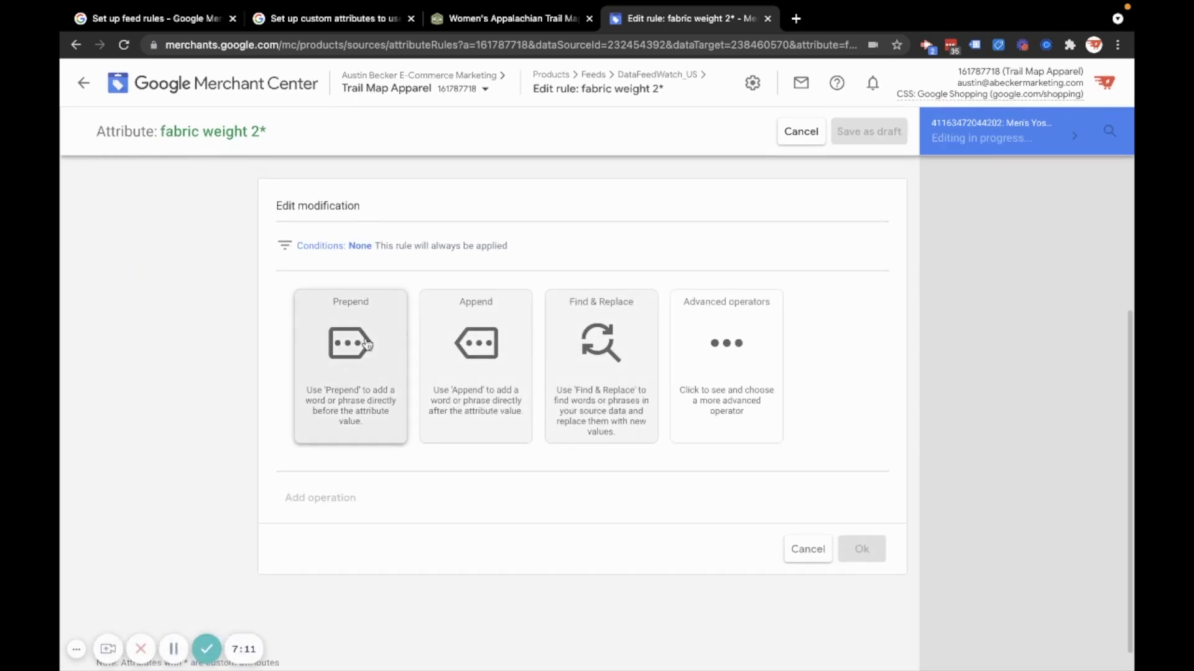
click(355, 382)
click(394, 413)
text(F)
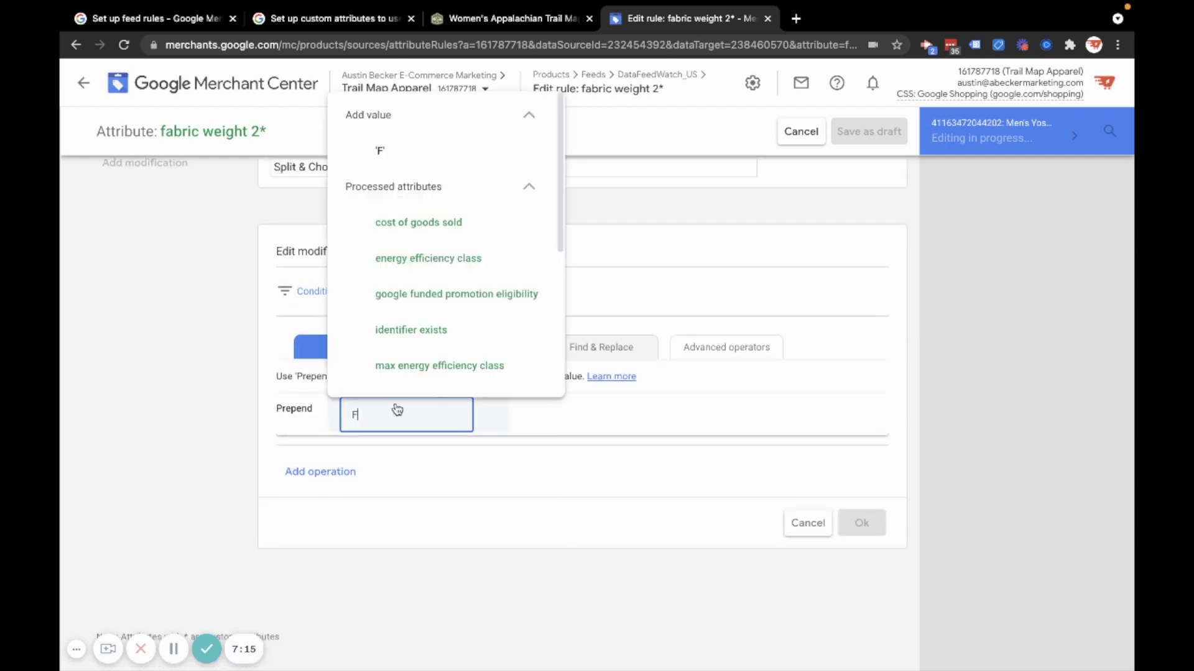
text(abric )
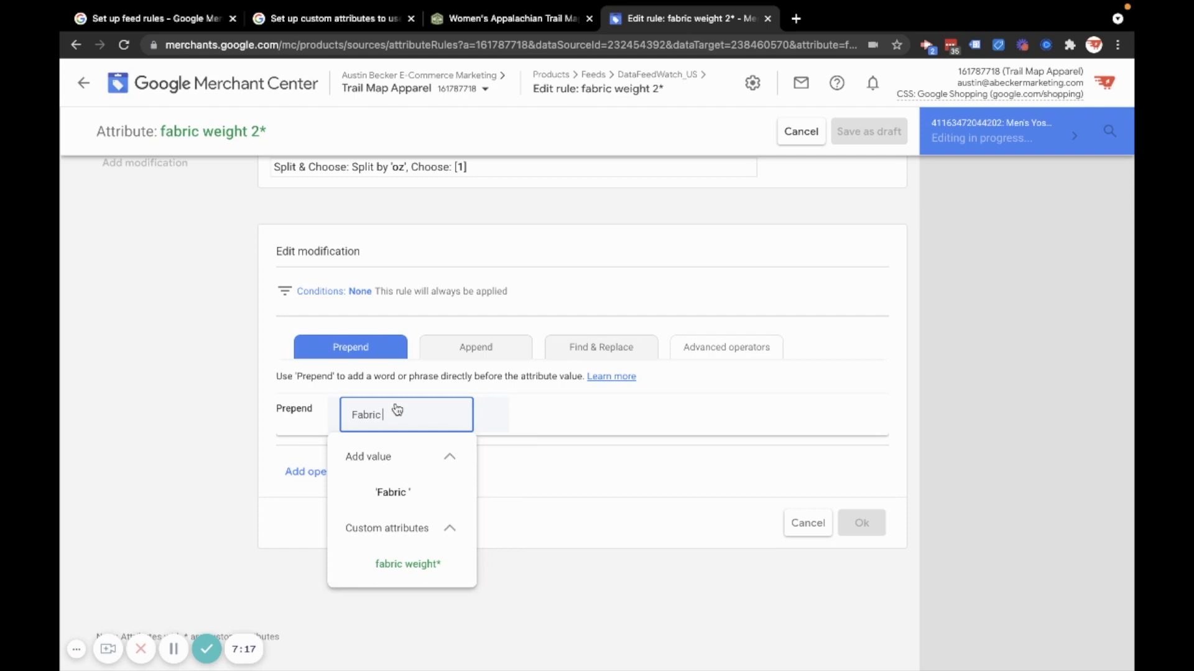
text(Weight:)
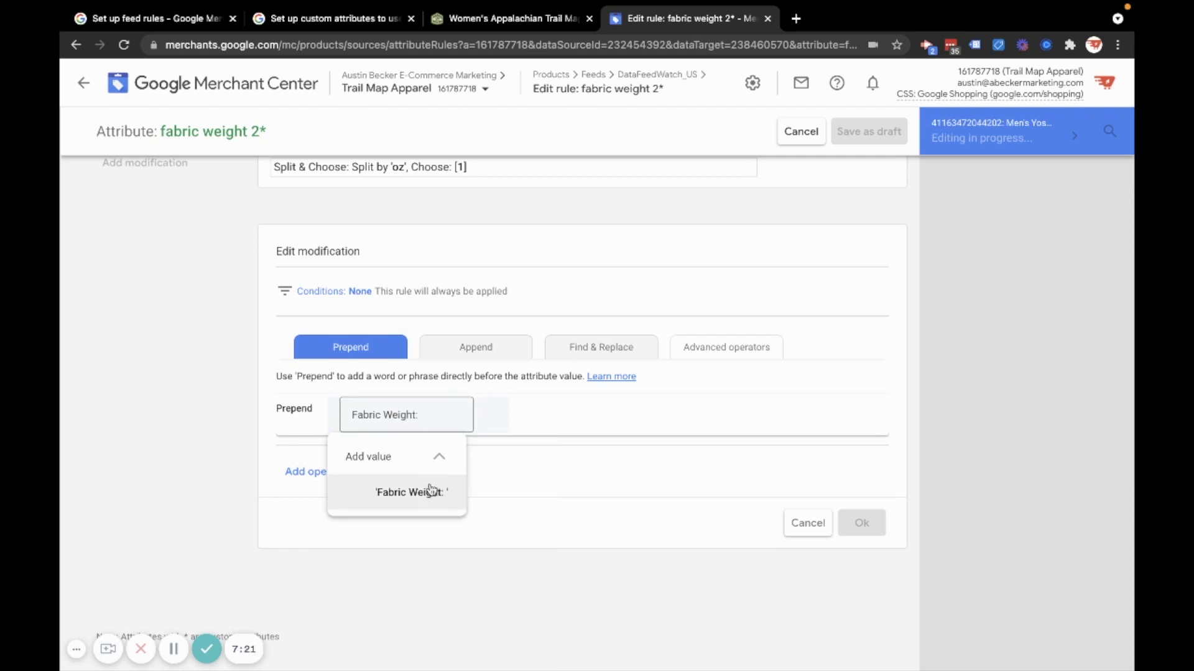
click(427, 491)
click(862, 523)
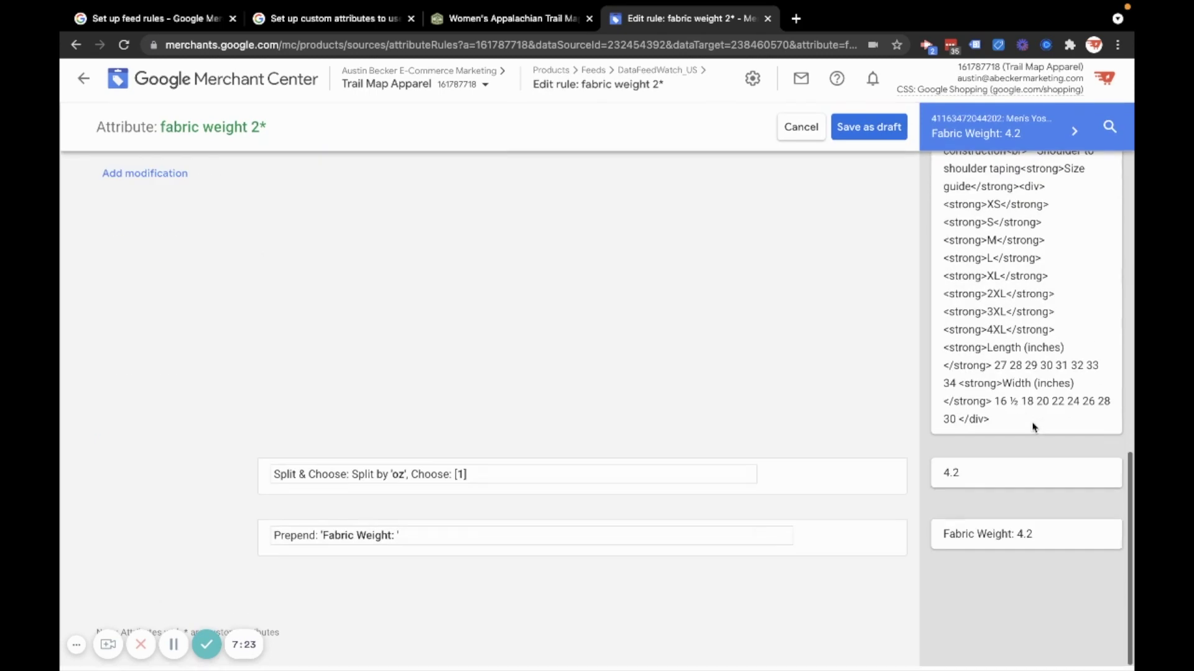
drag(1047, 545, 938, 540)
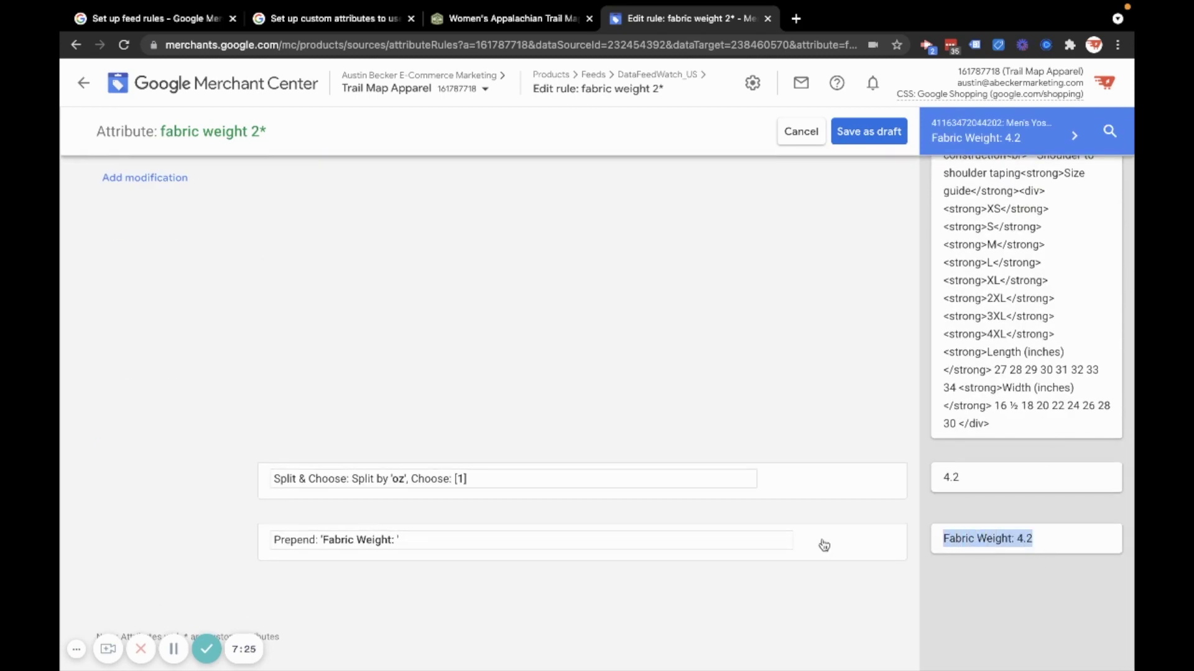
Add an Append modification with ' oz' so the preview reads 'Fabric Weight: 4.2 oz'
click(169, 185)
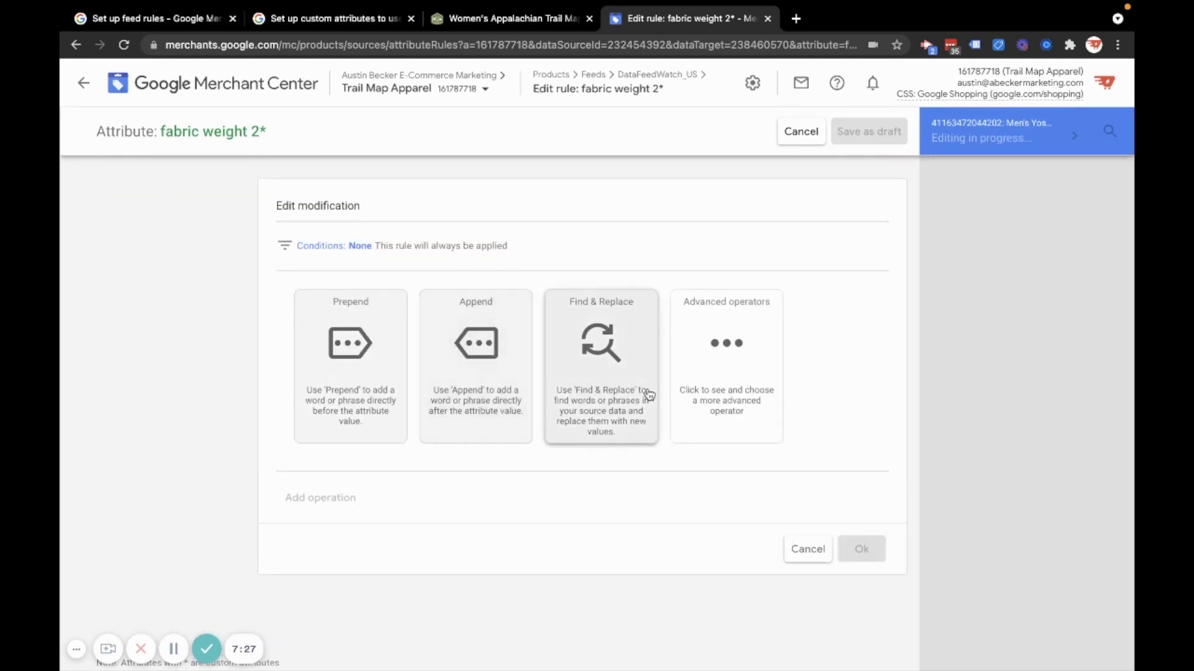
click(710, 360)
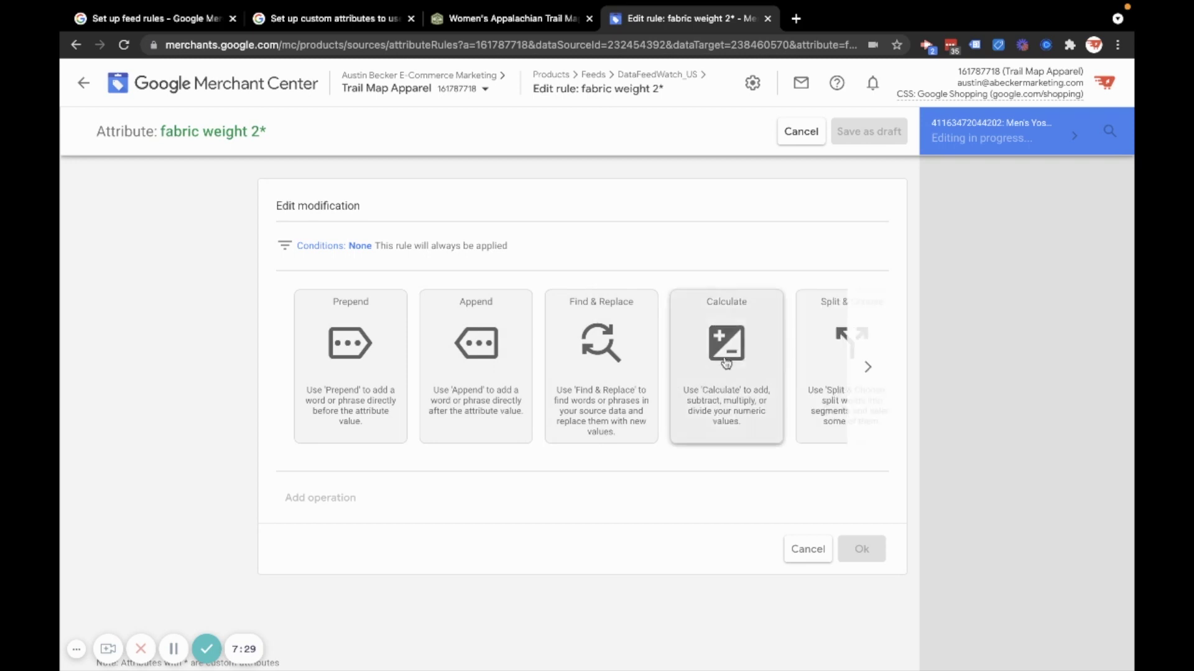
click(470, 366)
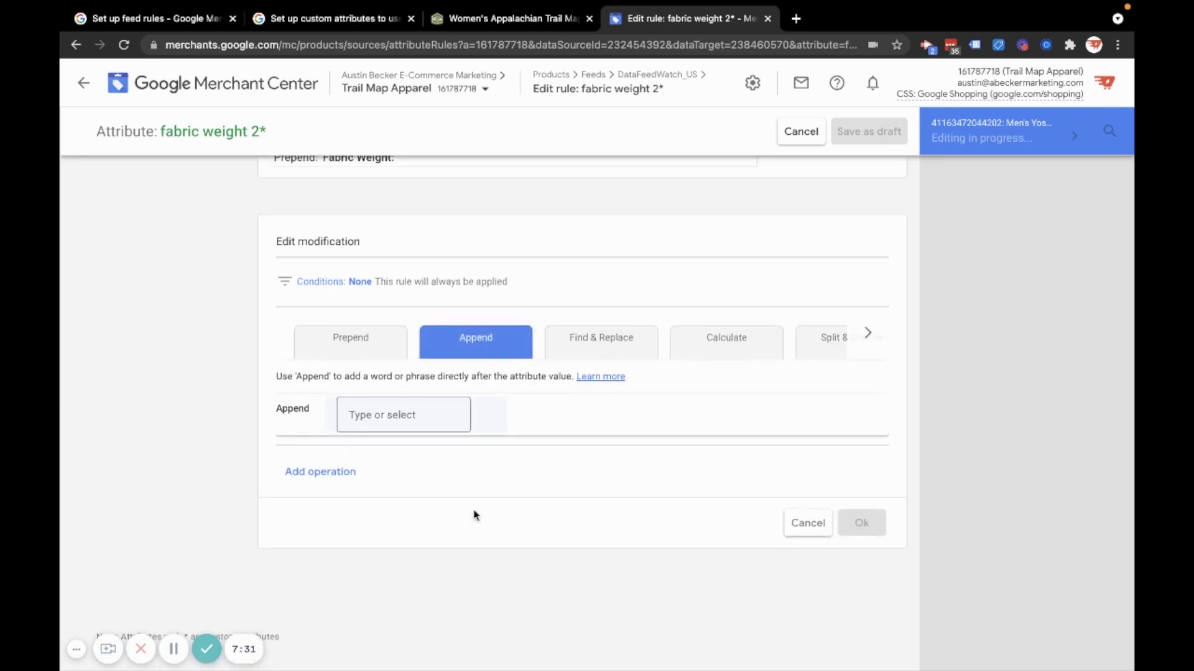
click(392, 429)
text(oz)
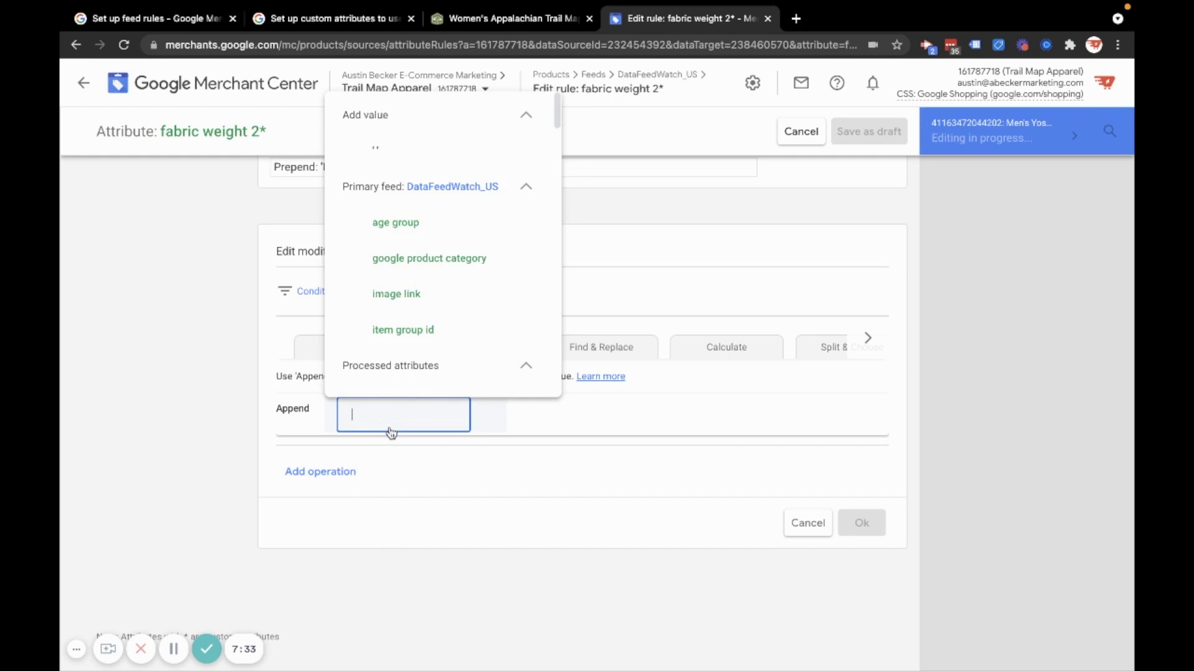
click(392, 495)
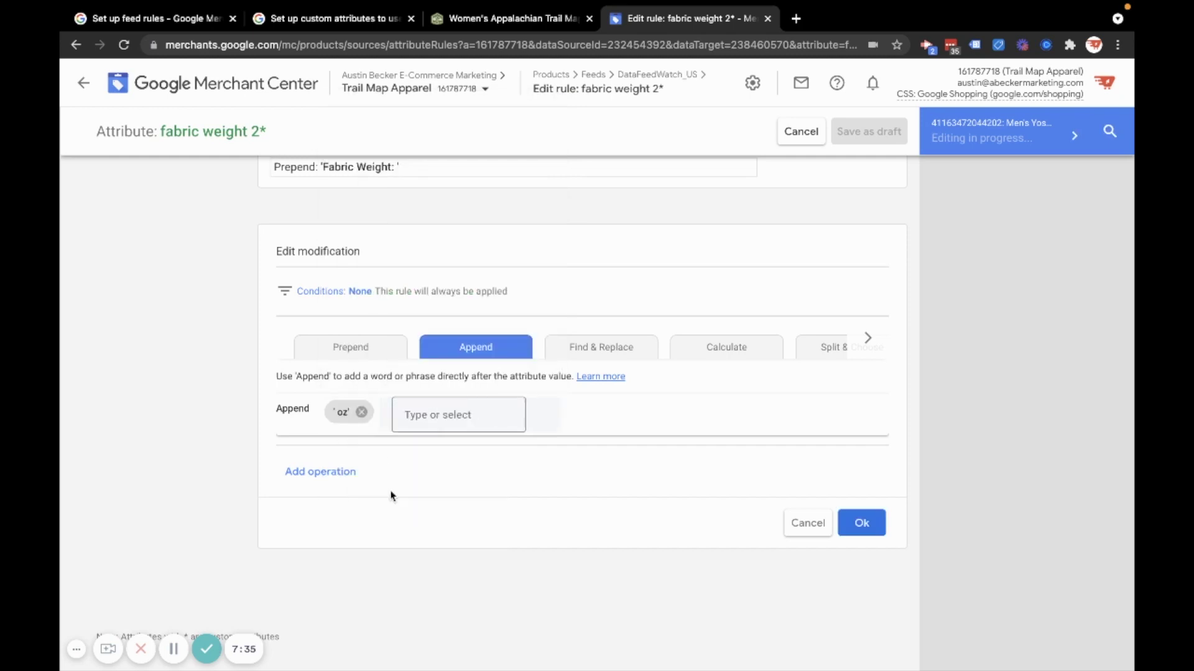
click(877, 521)
scroll(1020, 480, down, 5)
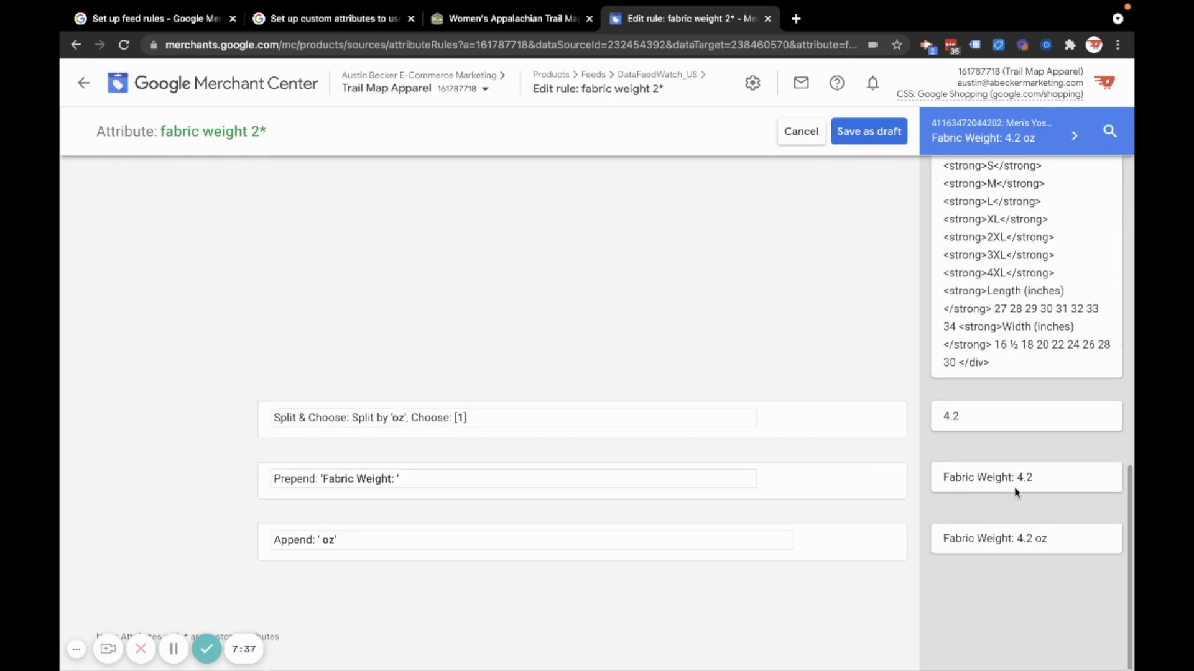
drag(1057, 540, 933, 547)
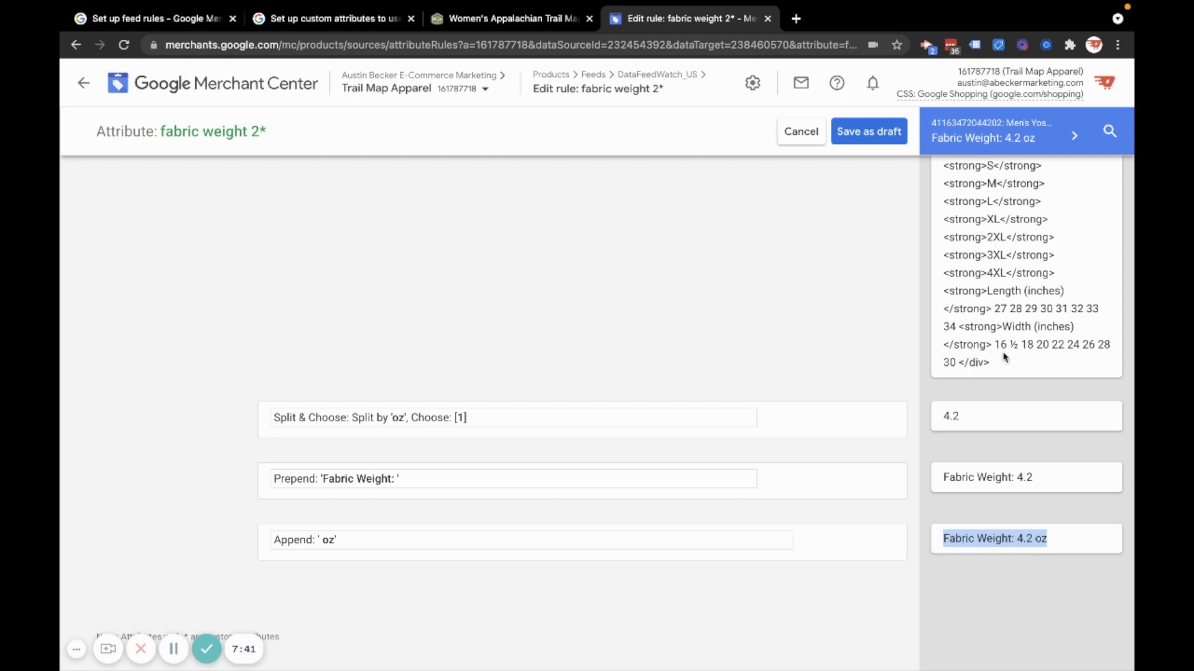
Inspect the size markup and the XS, S and M sizes in the description preview
scroll(1037, 200, up, 3)
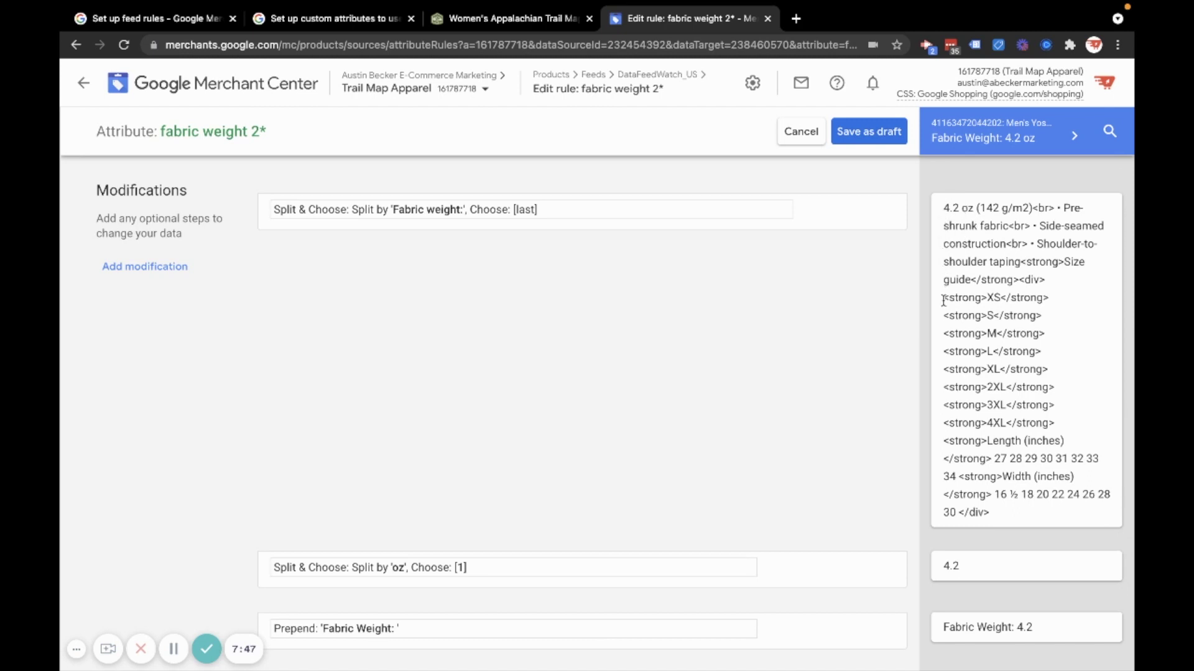
drag(947, 303, 986, 303)
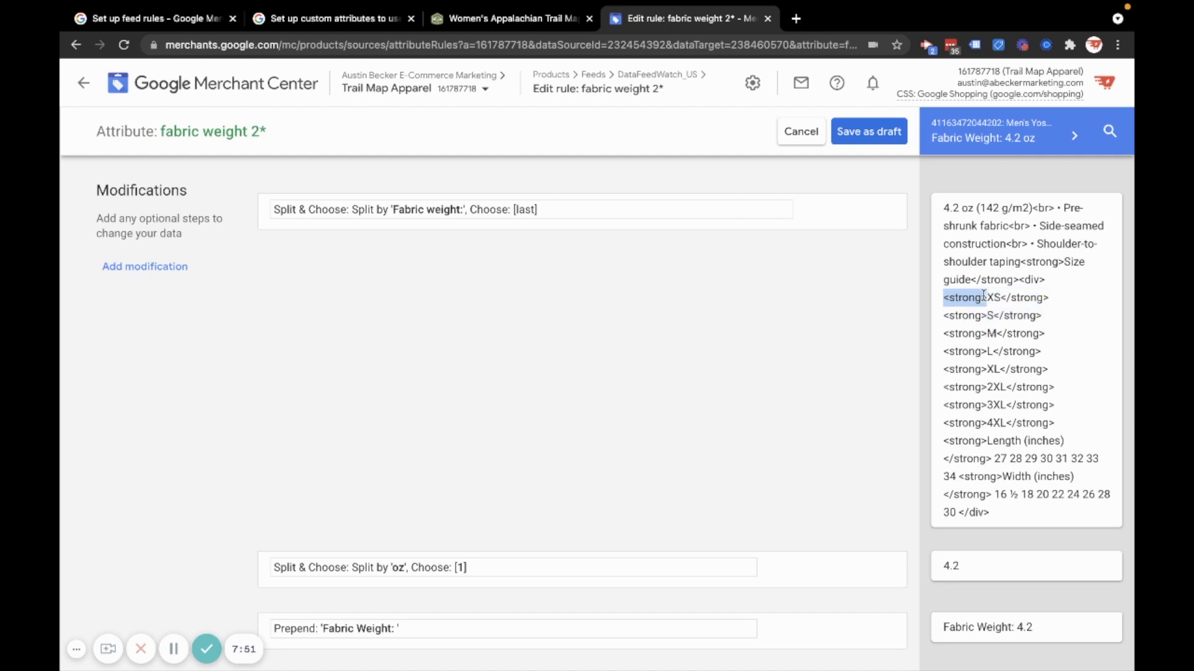
click(995, 296)
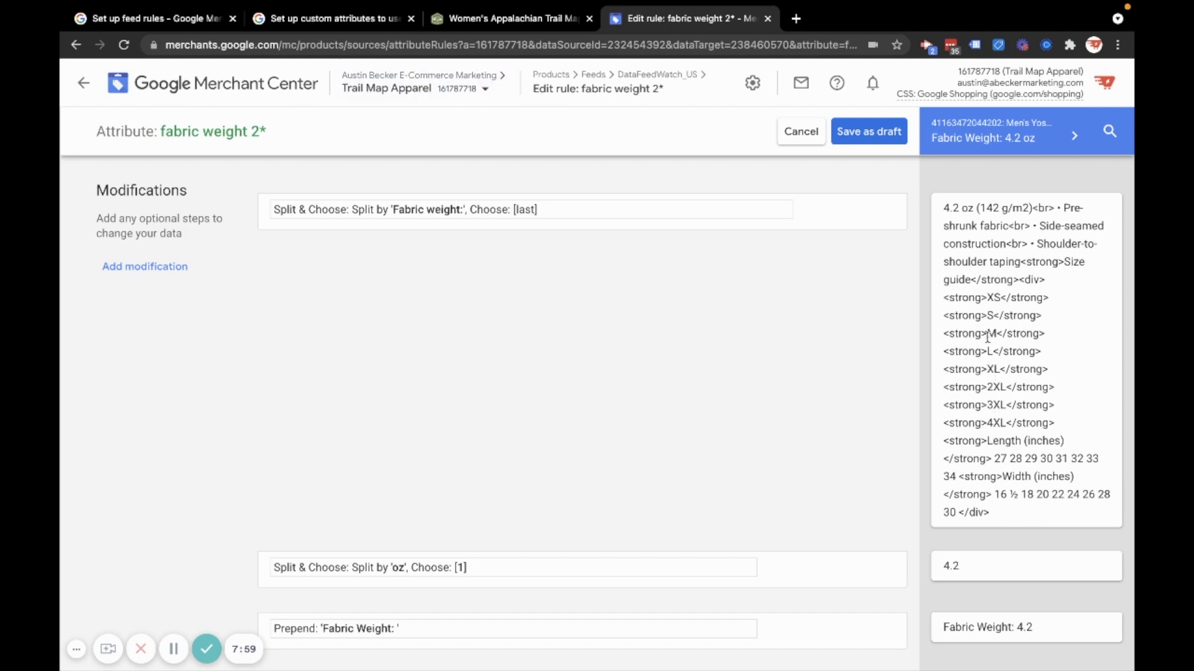
drag(986, 298, 941, 300)
double_click(992, 299)
double_click(989, 316)
double_click(992, 333)
scroll(973, 497, down, 3)
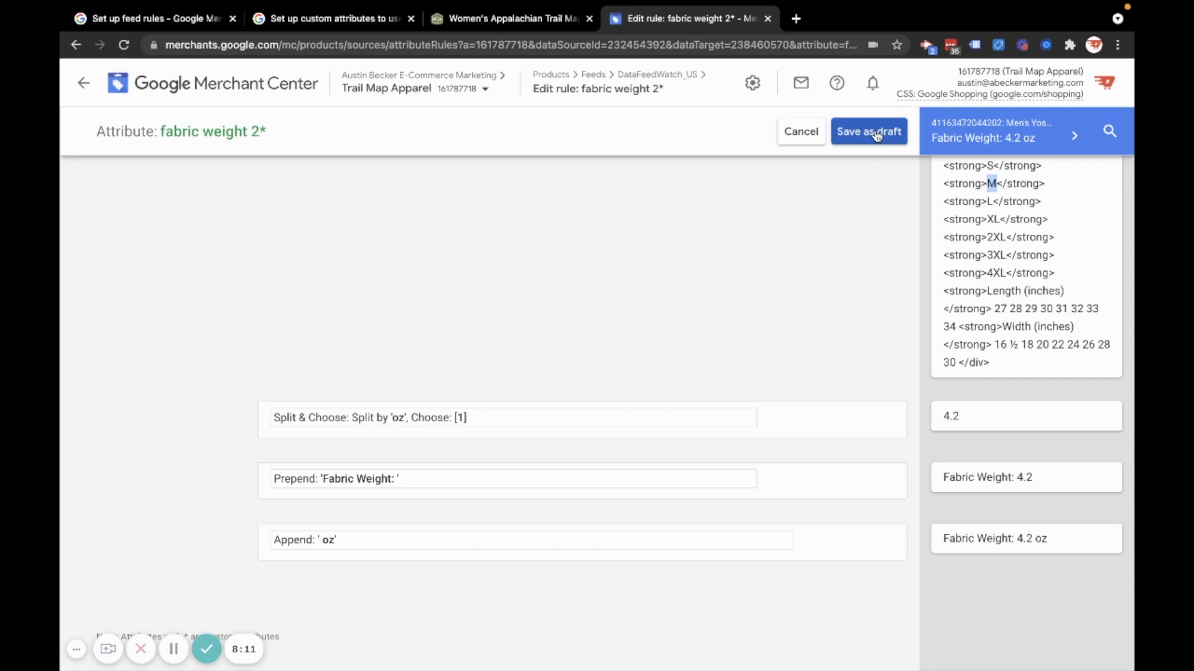
Save the fabric weight 2 rule as a draft
click(877, 134)
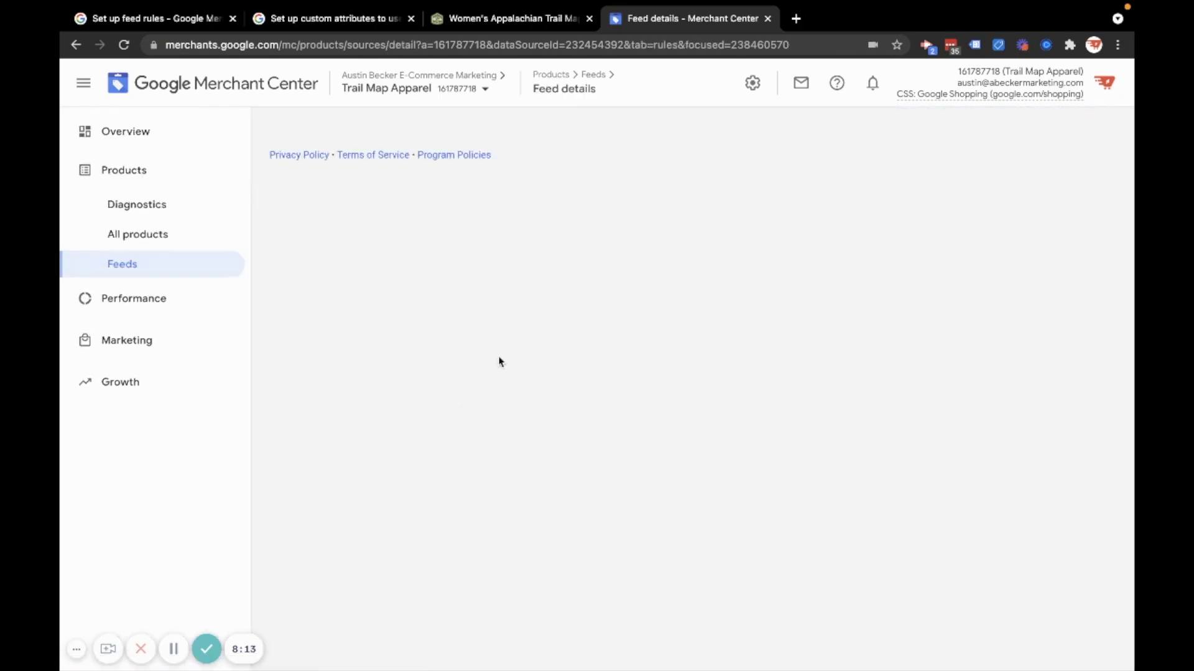
scroll(461, 376, down, 4)
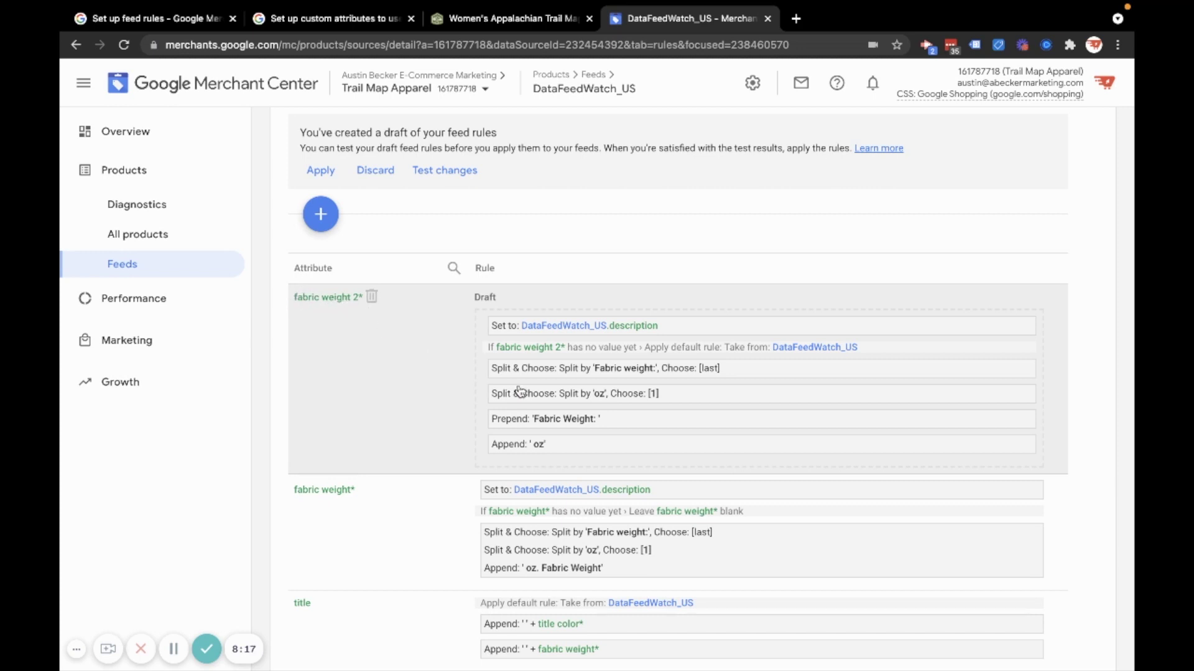
scroll(520, 392, down, 2)
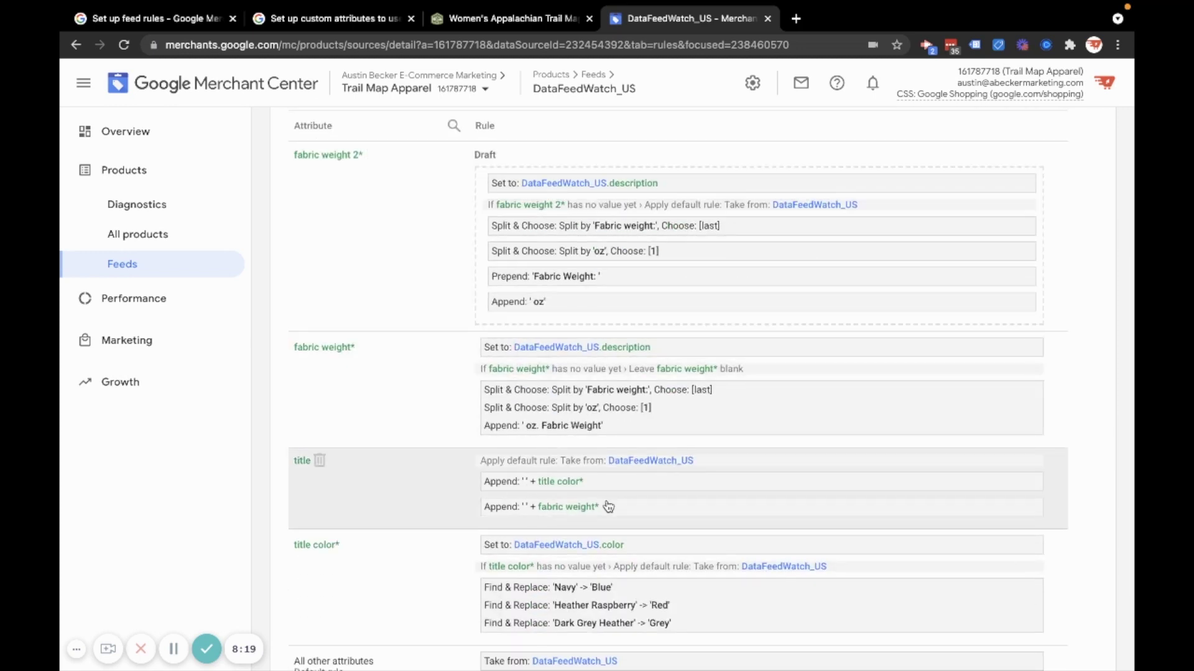
Review the title rule's Append fabric weight modification and blank separator, leaving them unchanged
click(604, 507)
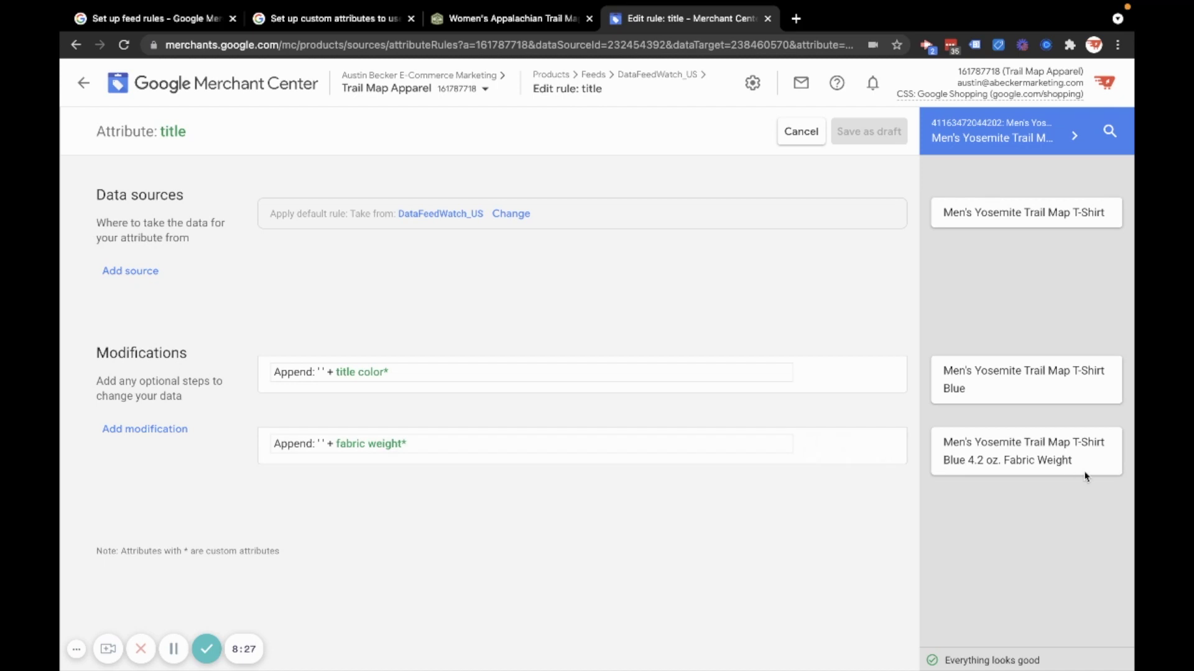
click(634, 455)
scroll(633, 452, down, 2)
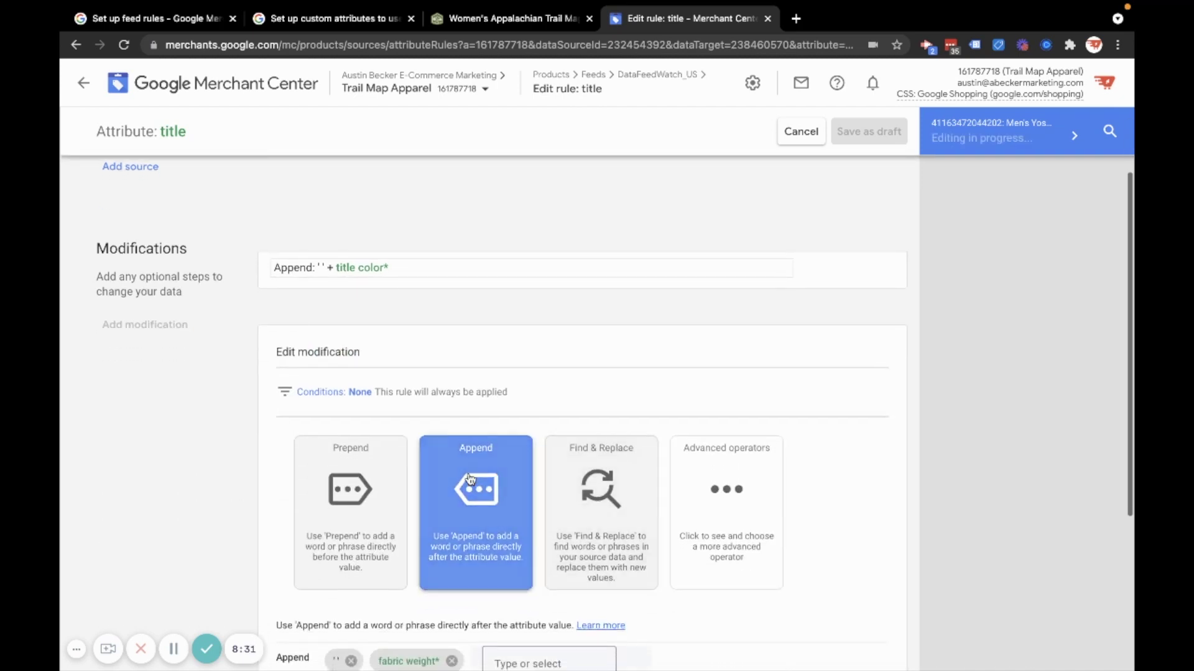
scroll(471, 479, down, 3)
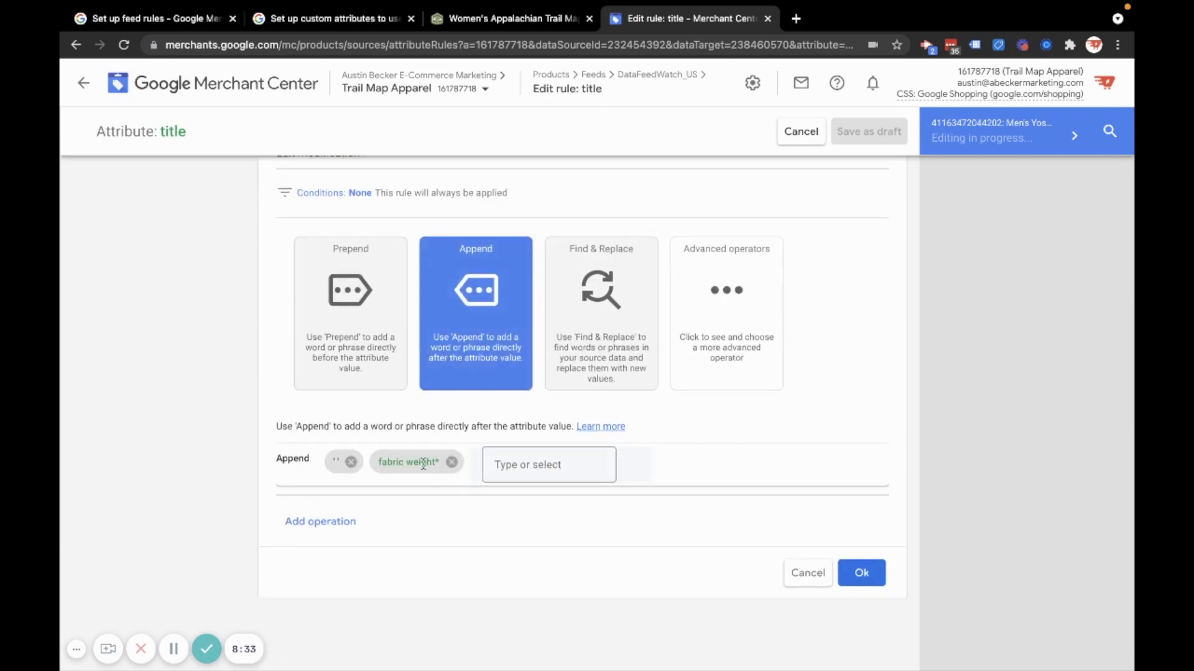
click(335, 462)
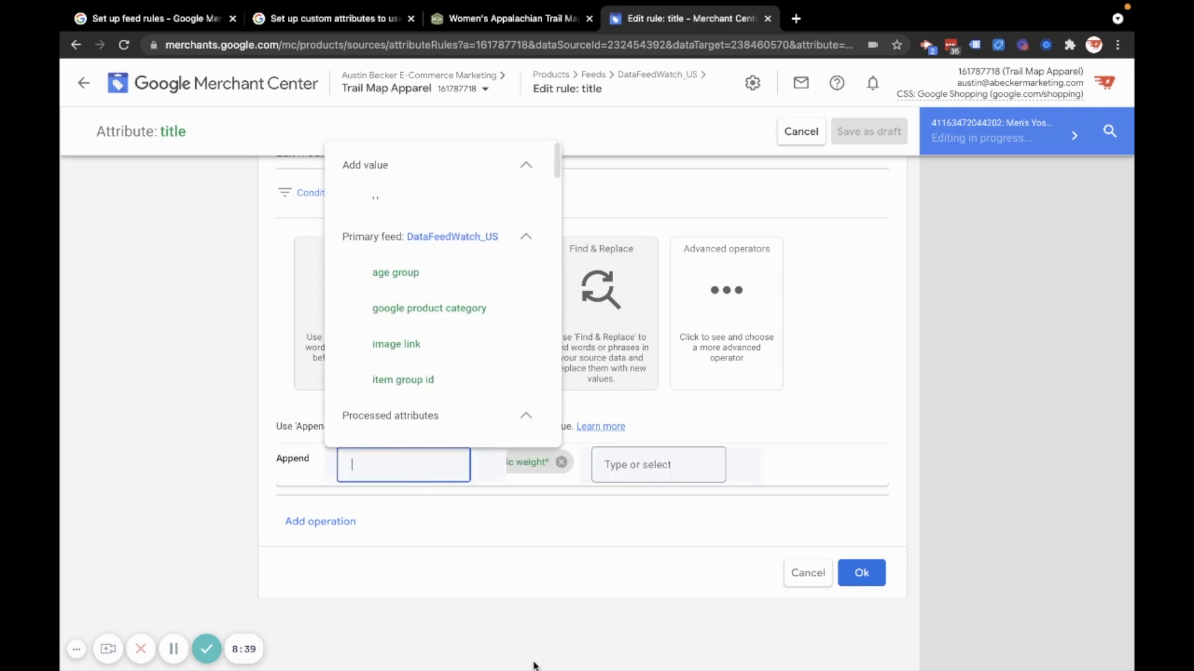
click(527, 591)
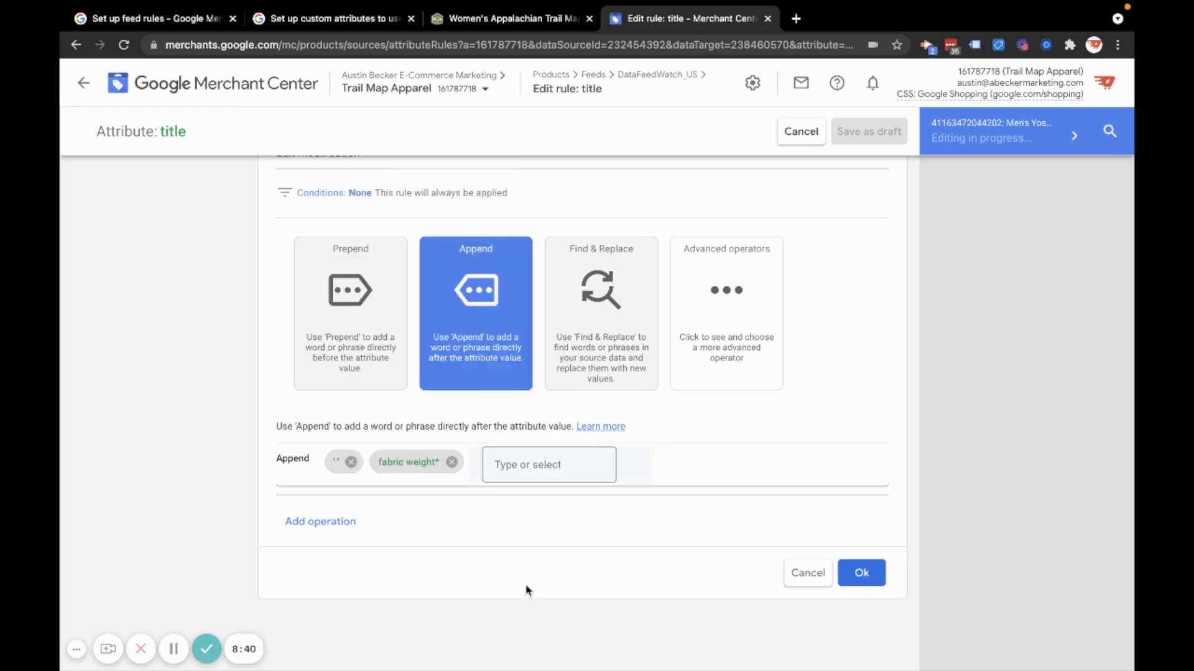
click(377, 463)
click(862, 573)
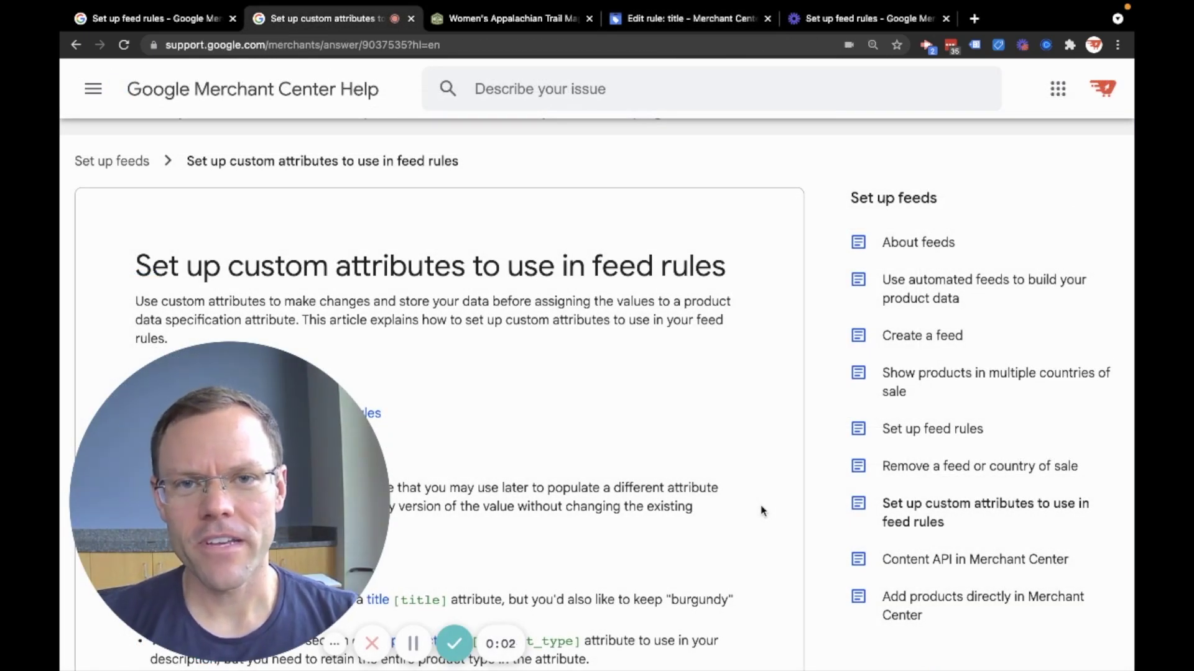
drag(372, 494, 1107, 497)
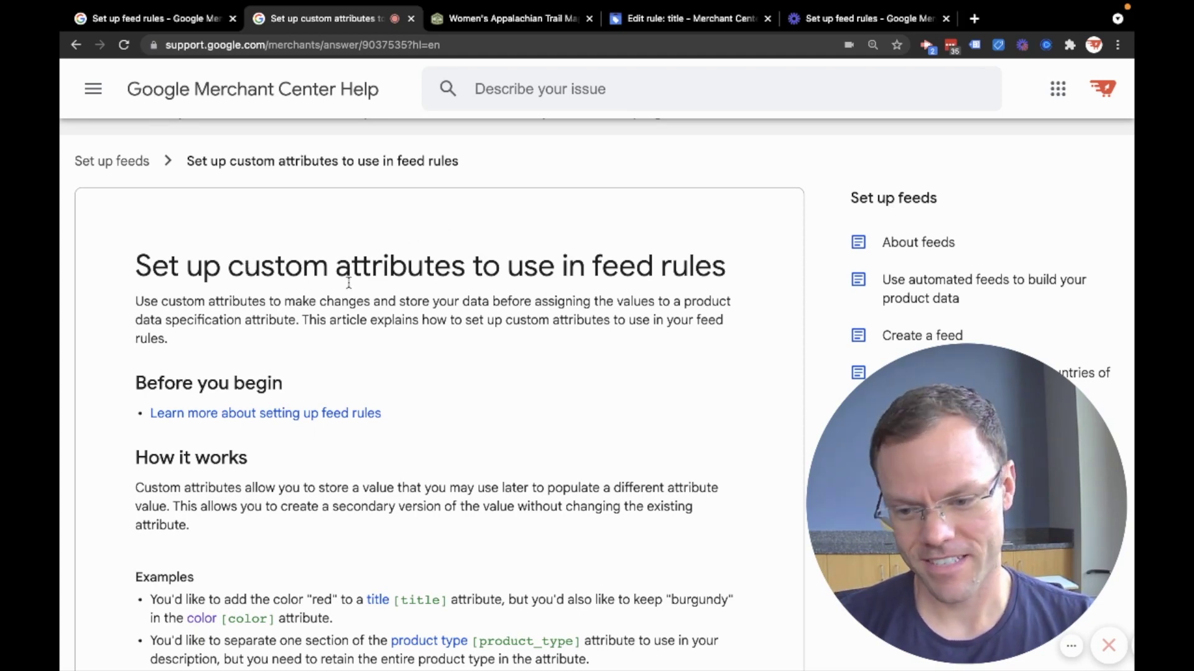
scroll(346, 280, down, 2)
scroll(346, 285, up, 4)
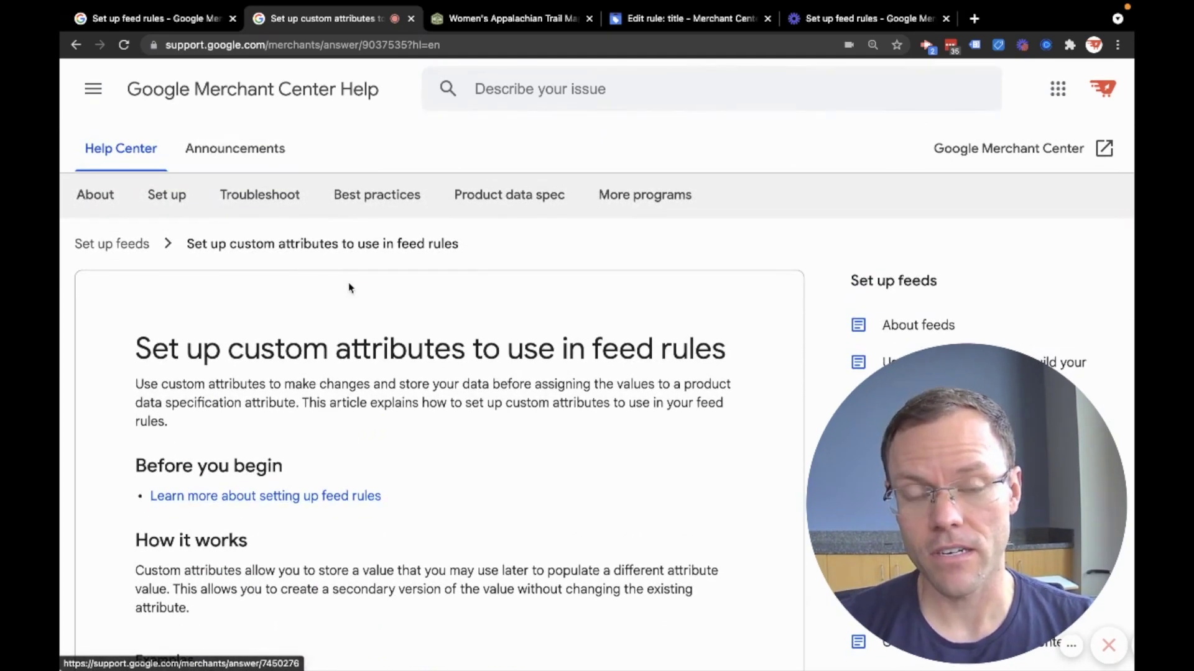